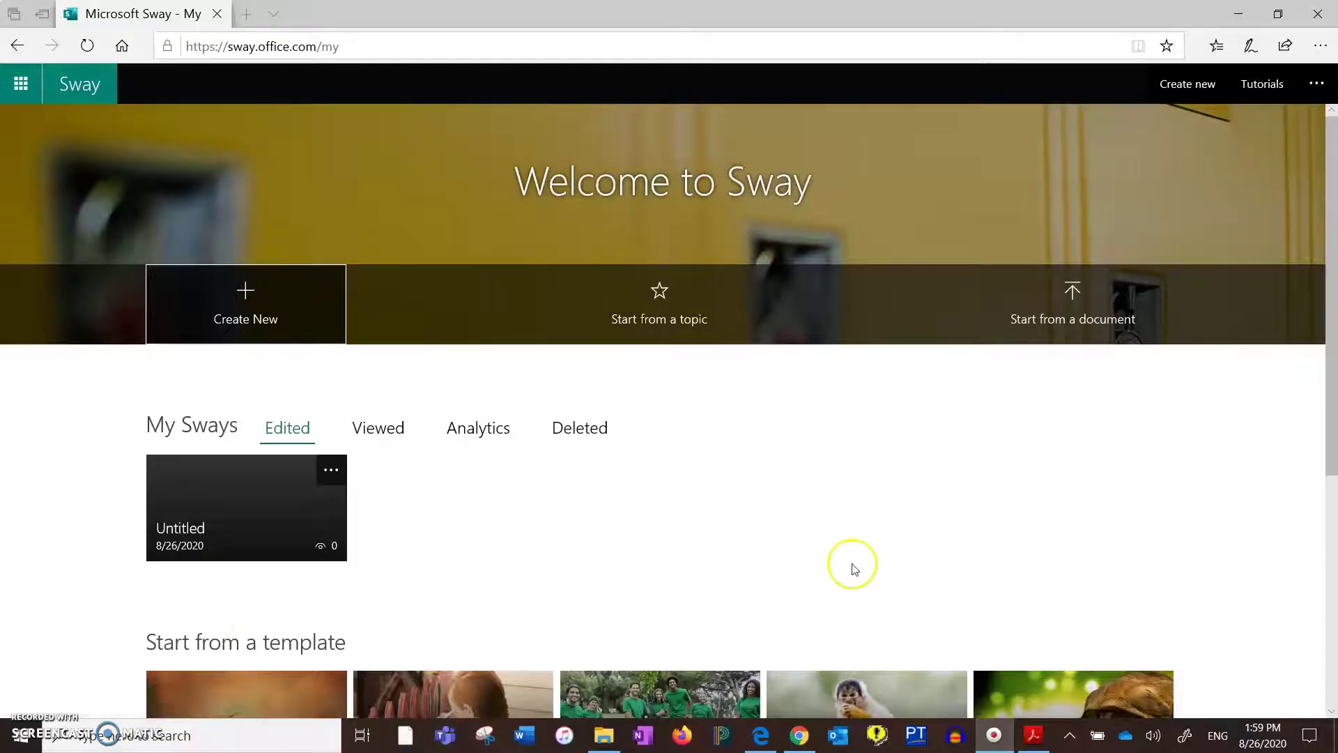
Step: Browse the Start from a template gallery, paging its carousel forward and back
scroll(855, 569, down, 4)
scroll(854, 570, up, 3)
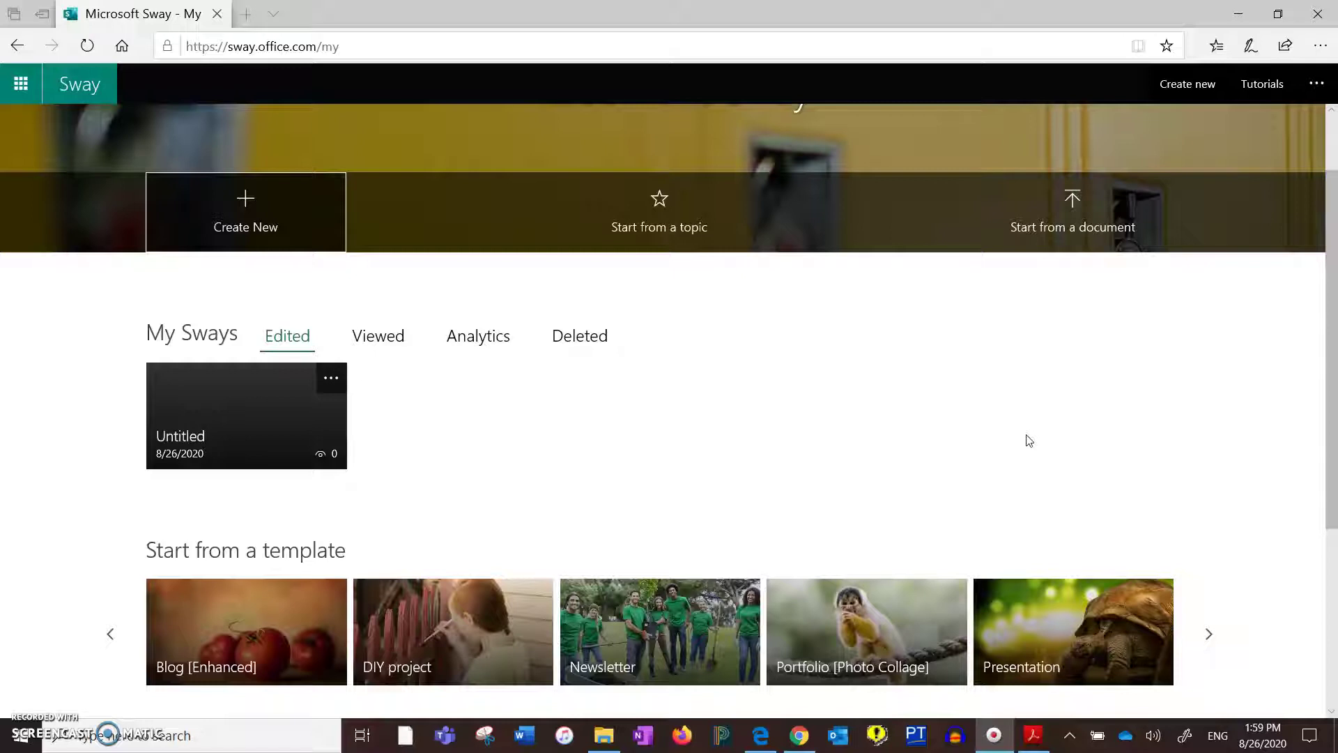
scroll(1169, 421, down, 4)
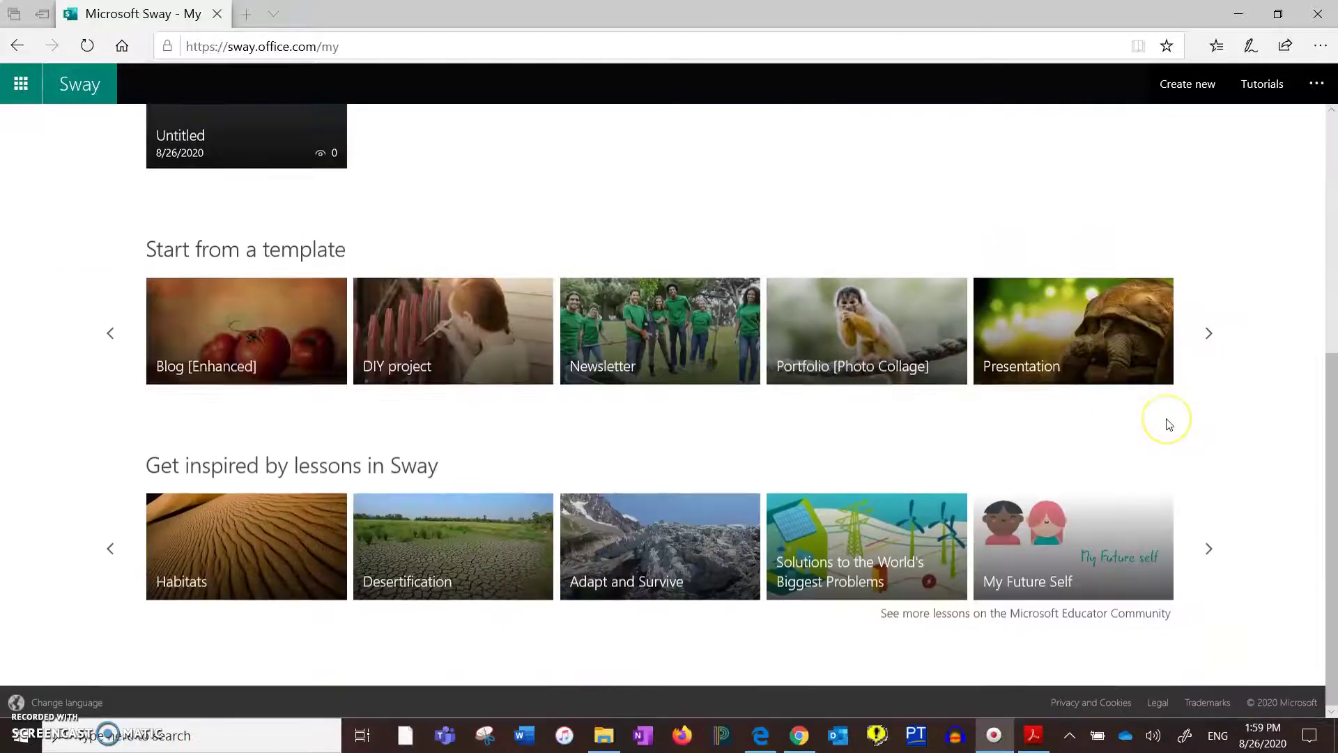
scroll(1170, 424, up, 3)
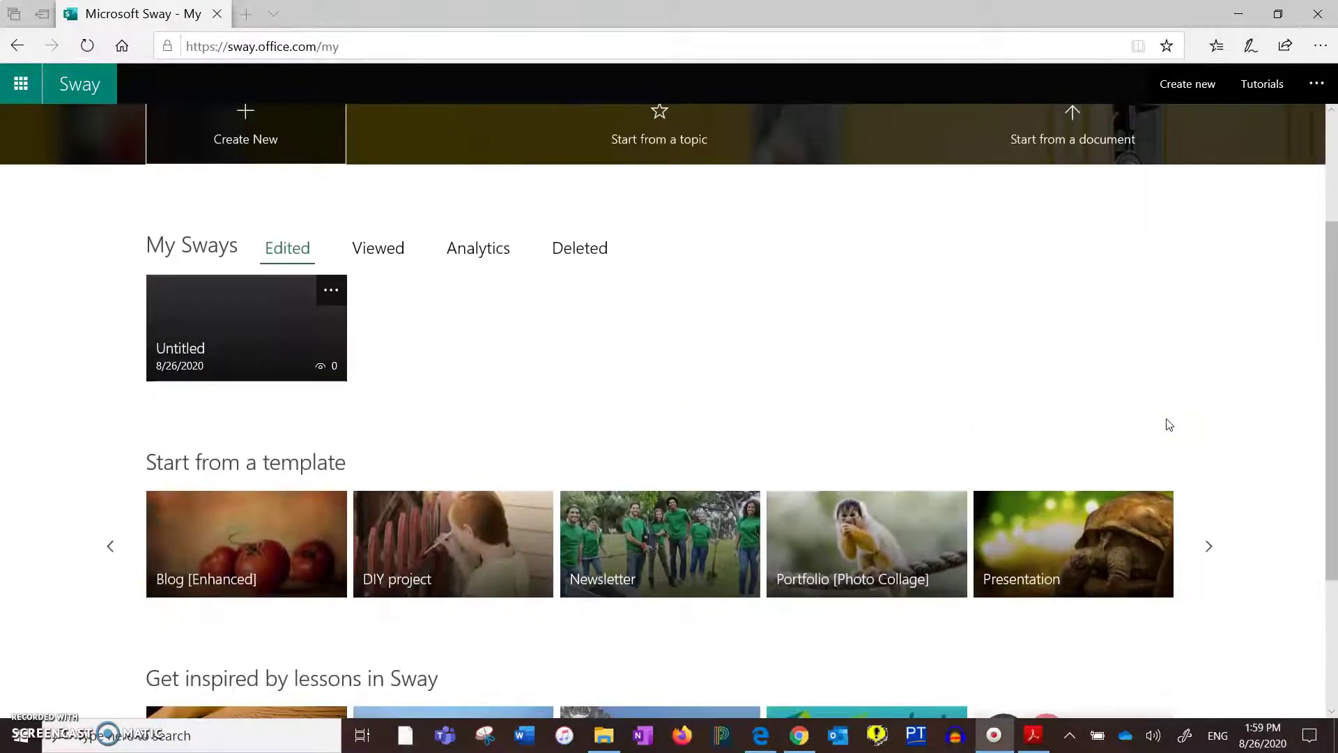
scroll(1169, 424, down, 3)
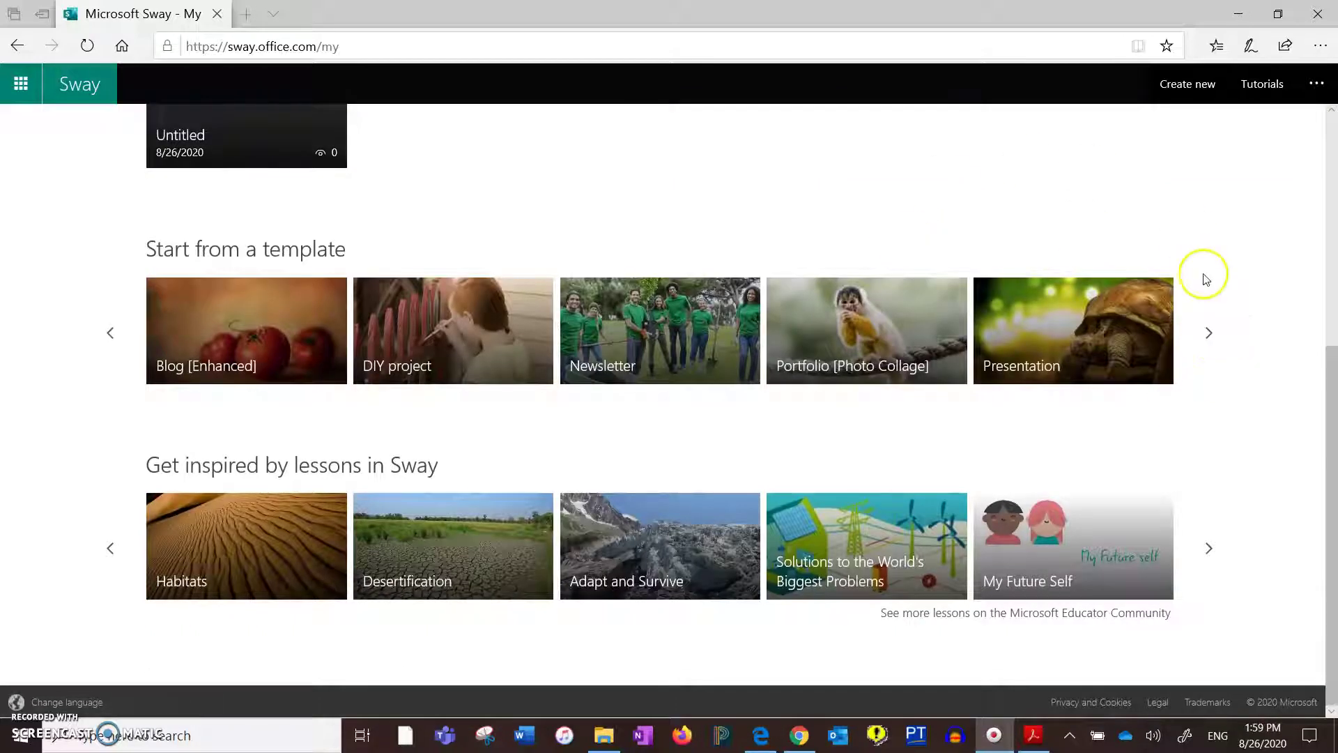
click(1208, 332)
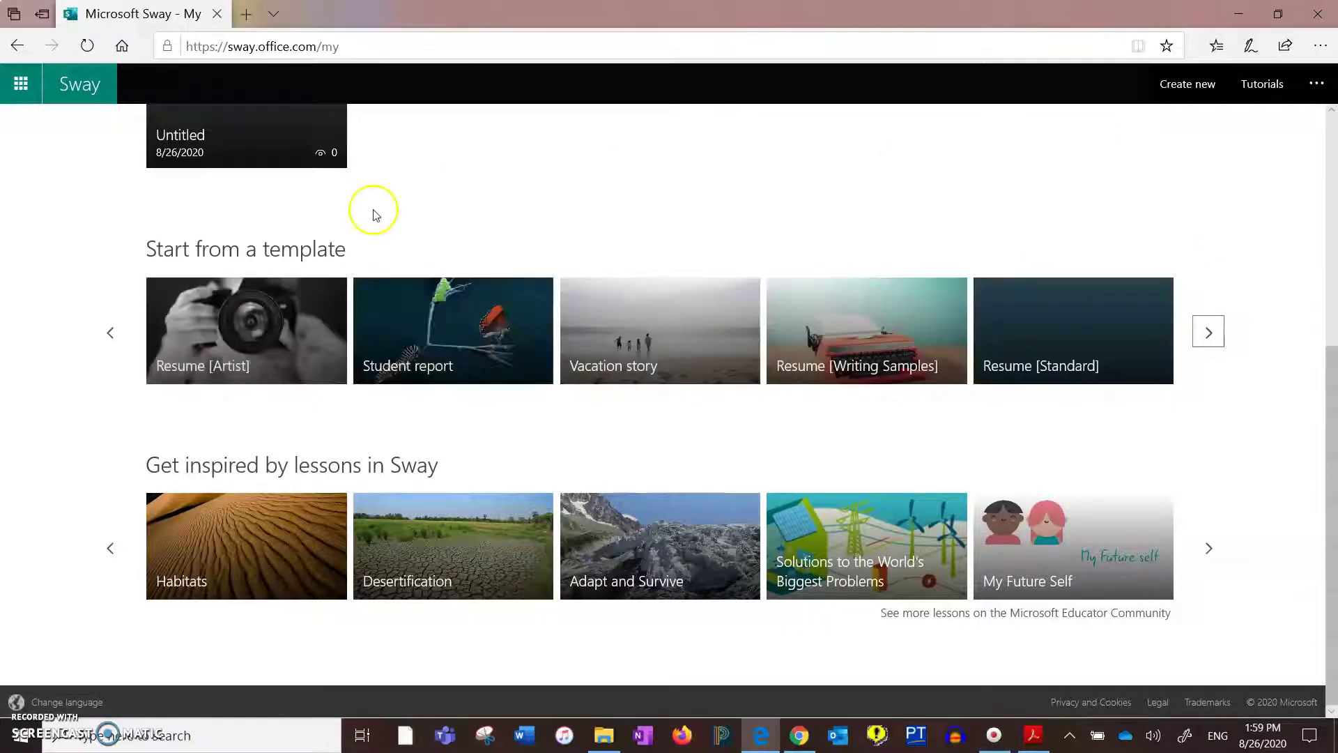
click(106, 335)
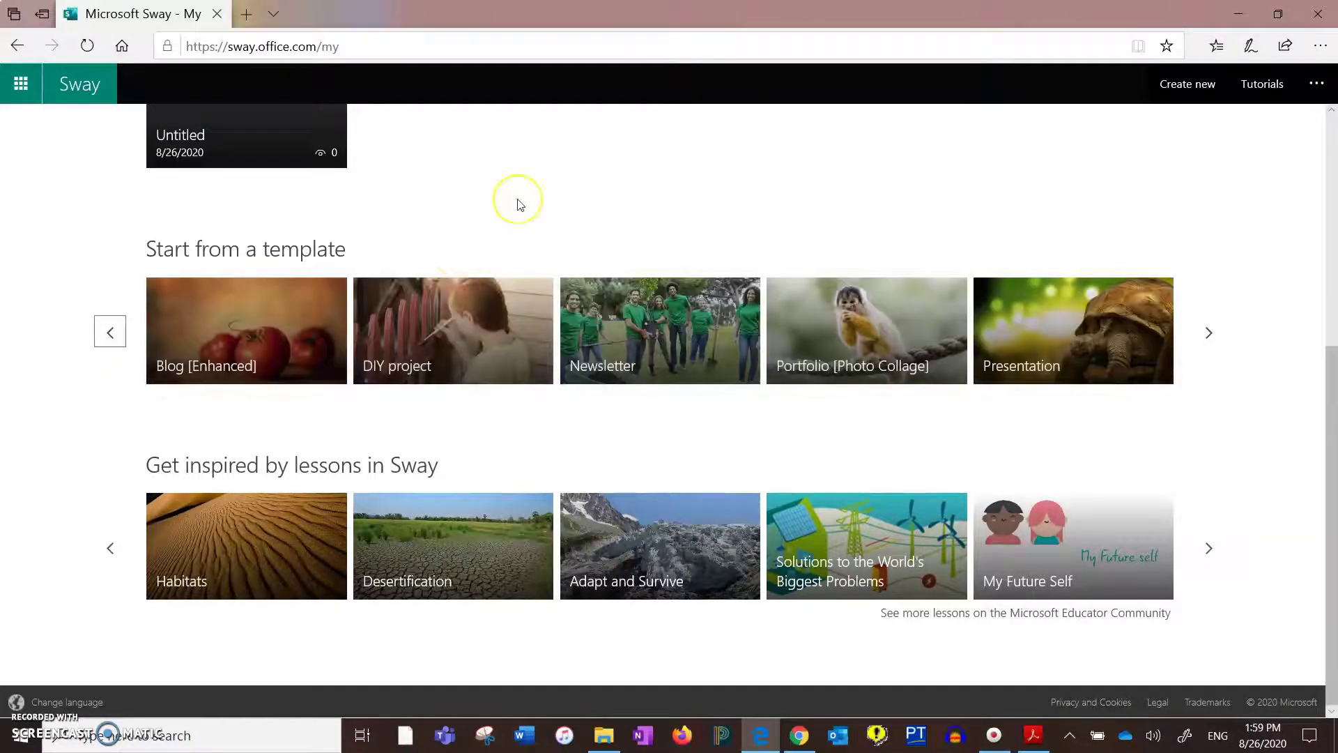
scroll(517, 204, up, 5)
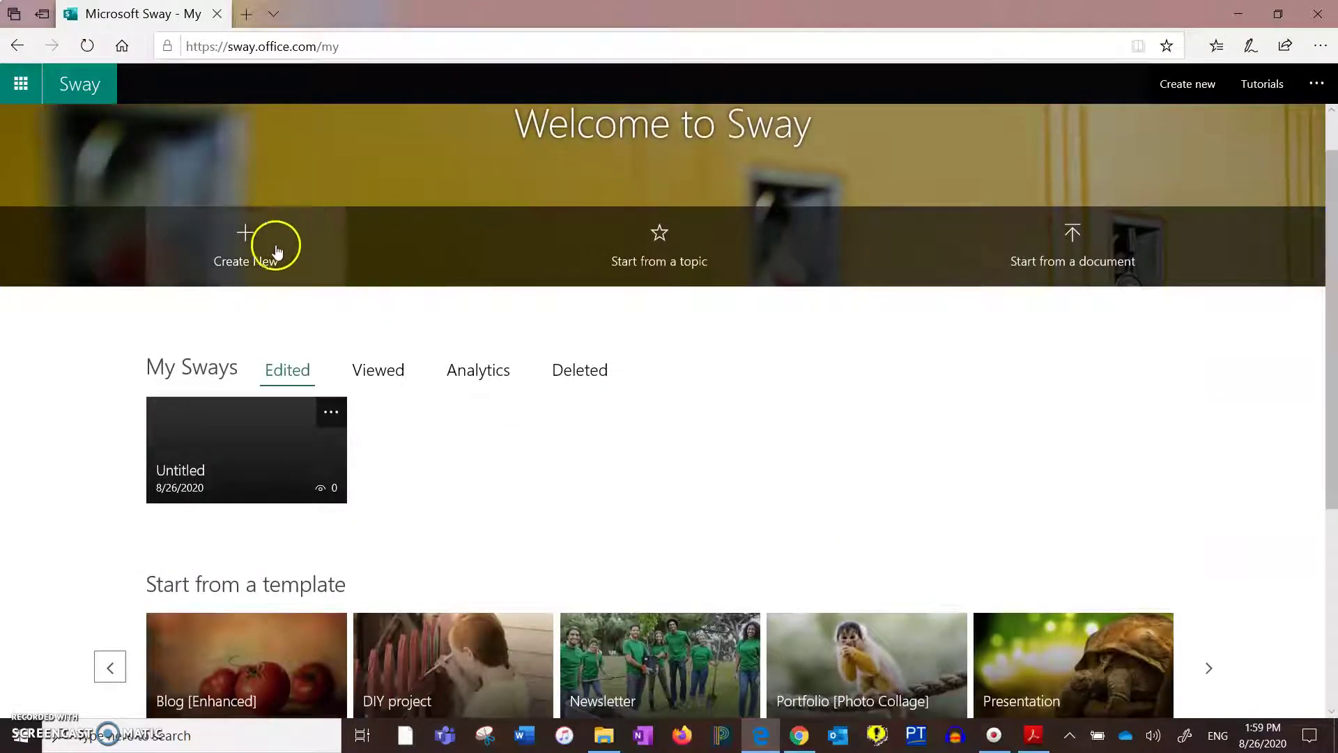
Step: Create a new blank sway and title it 'Dan Reads!'
click(252, 245)
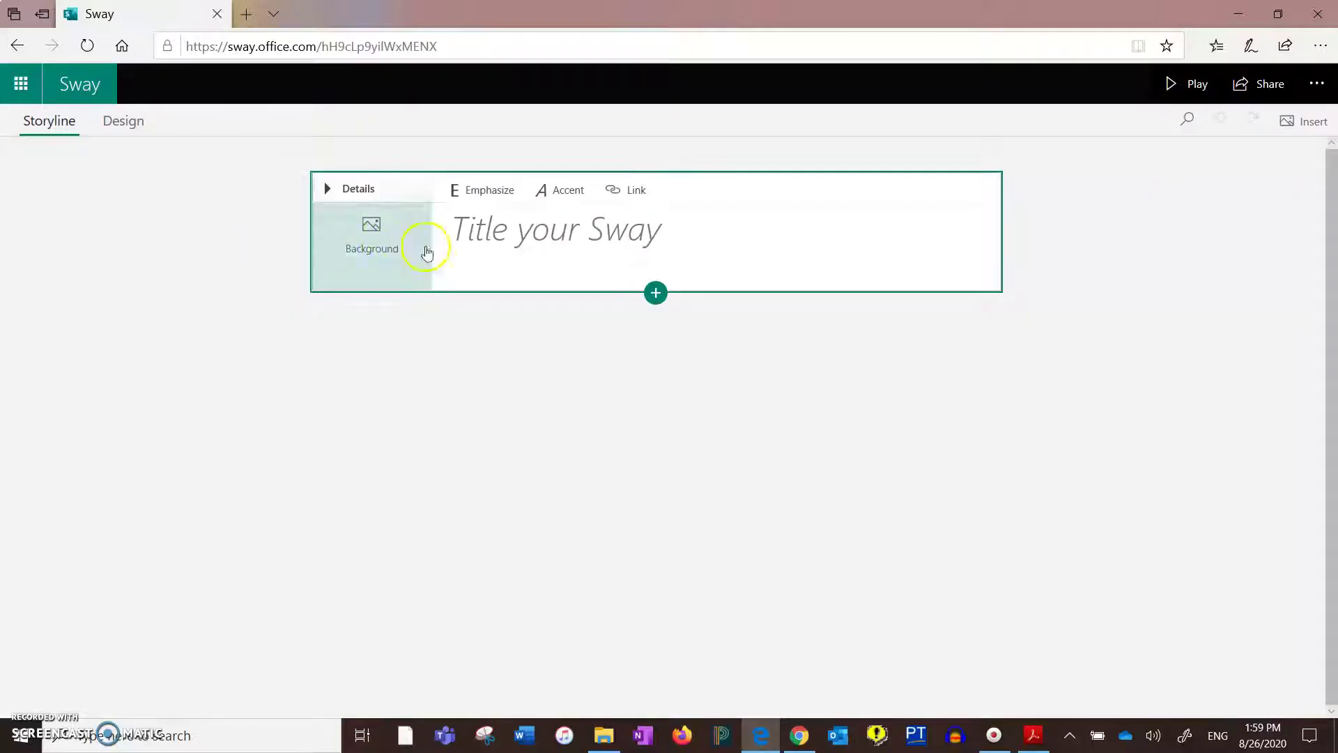
click(516, 232)
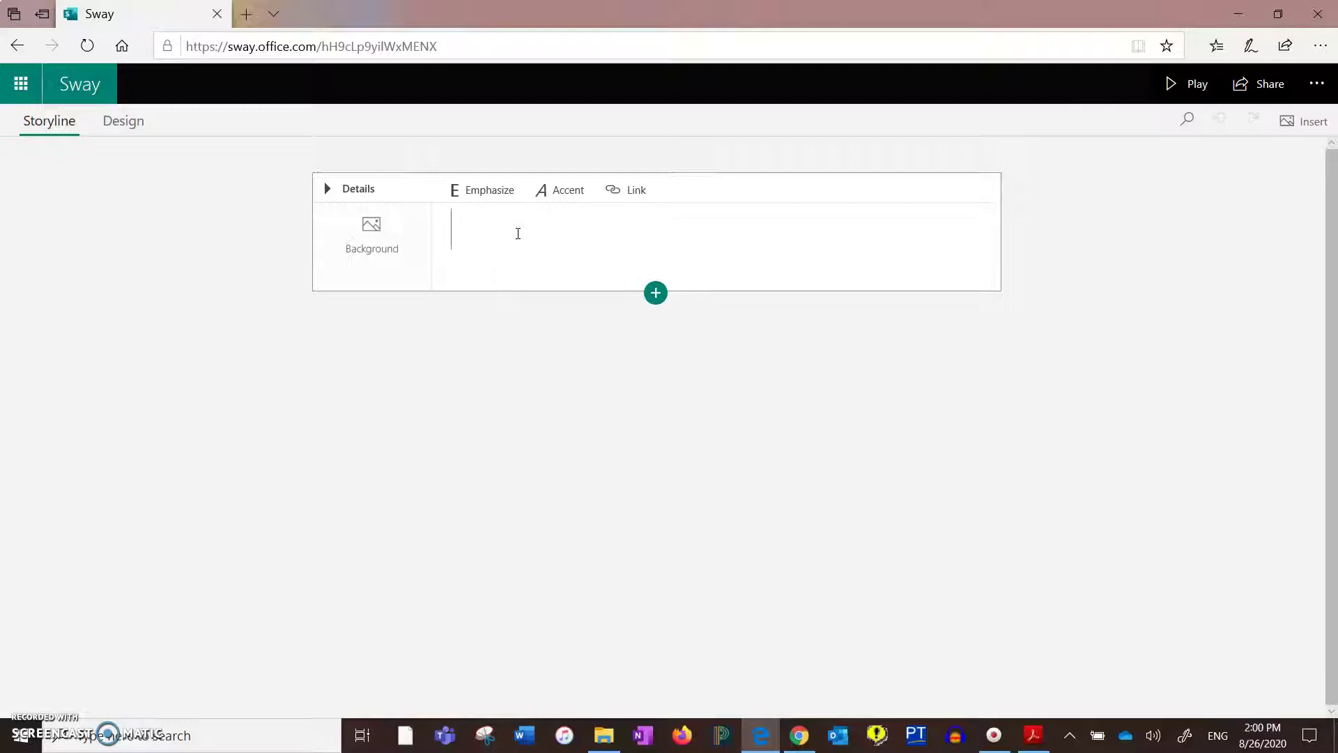
text(M)
key(BackSpace)
text(Dan's Book Blog)
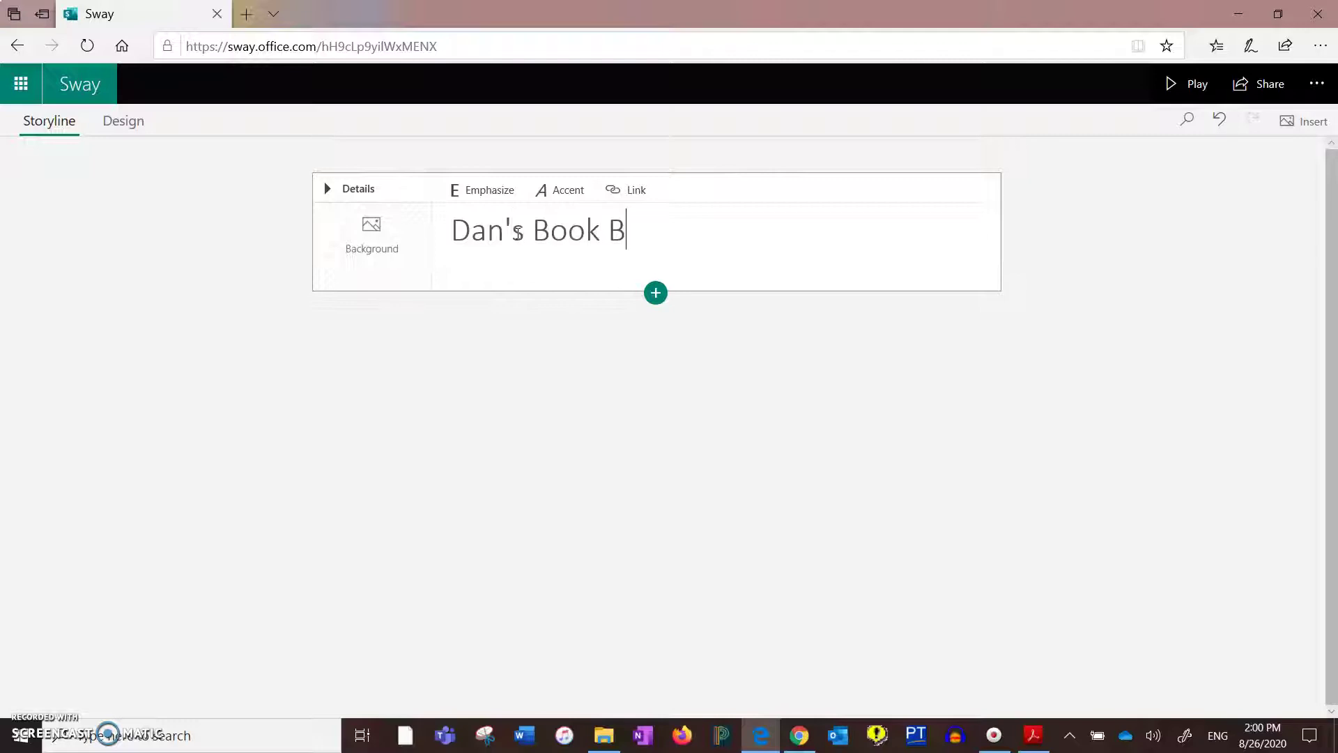
key(BackSpace)
key(BackSpace)
key(BackSpace)
key(BackSpace)
key(BackSpace)
key(BackSpace)
key(BackSpace)
key(BackSpace)
key(BackSpace)
key(BackSpace)
key(BackSpace)
key(BackSpace)
key(BackSpace)
key(BackSpace)
key(BackSpace)
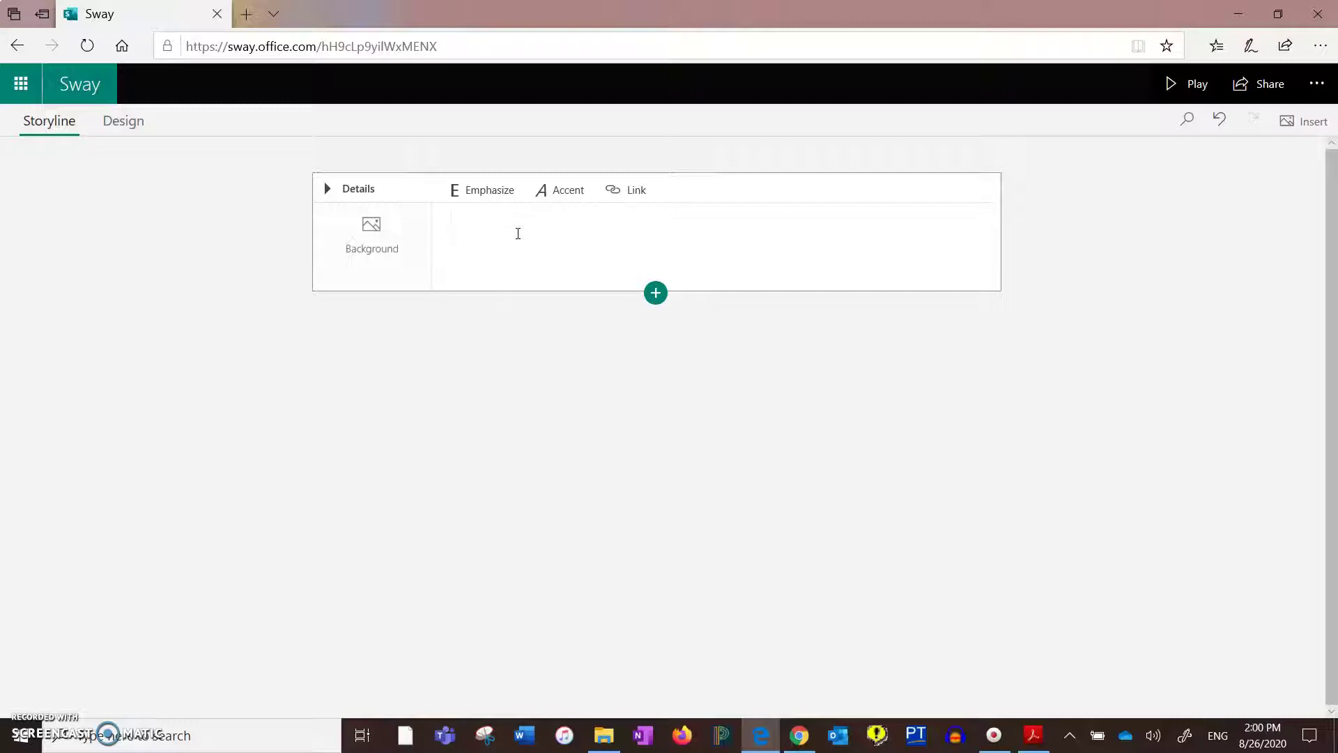
text(Dan Reads!)
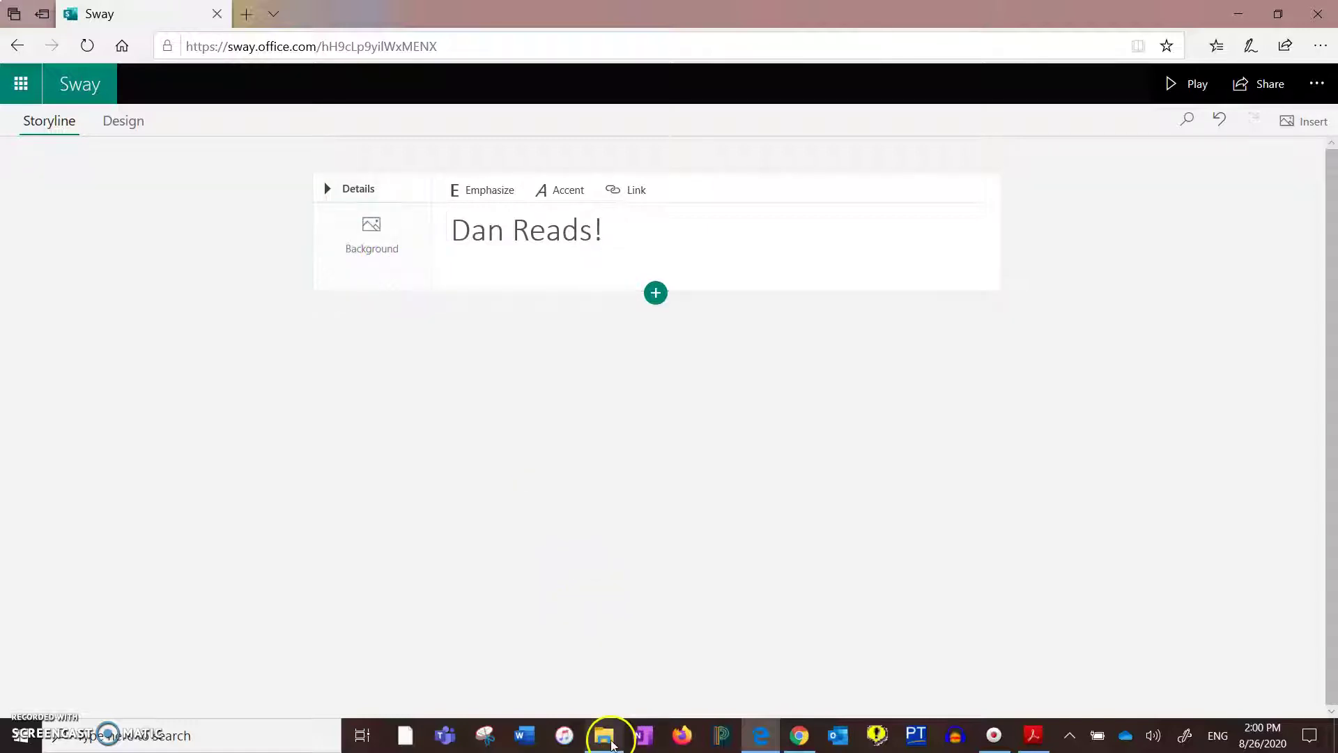
Step: Set the bookcovers picture from Images > Adobe Demo Images as the title card background
click(606, 737)
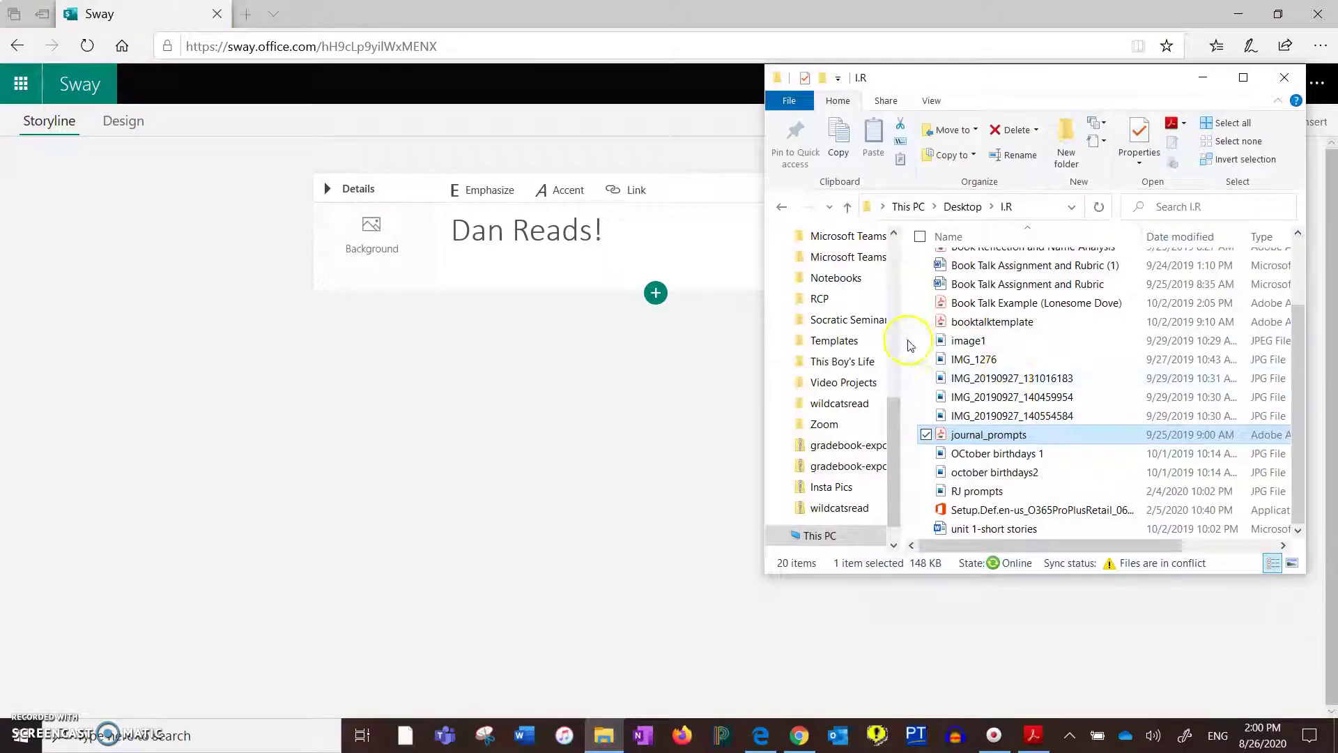
scroll(866, 383, up, 5)
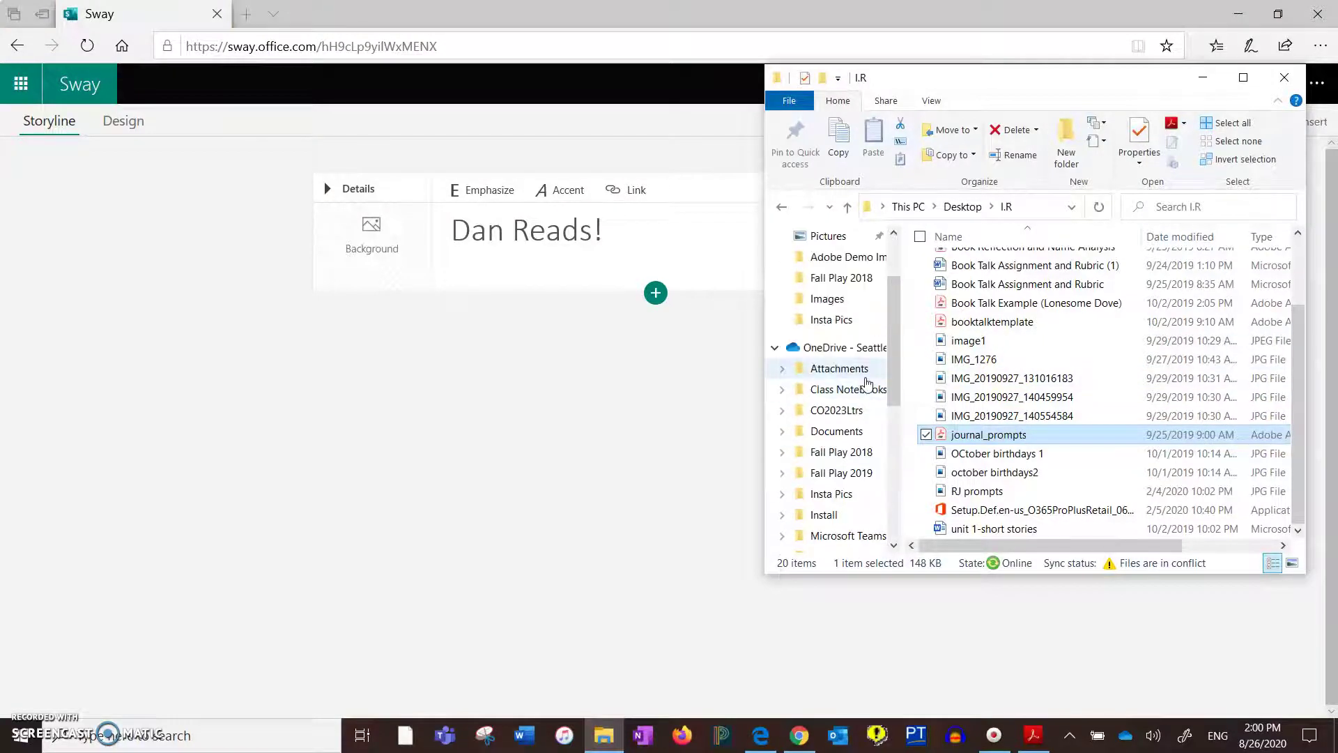
click(848, 299)
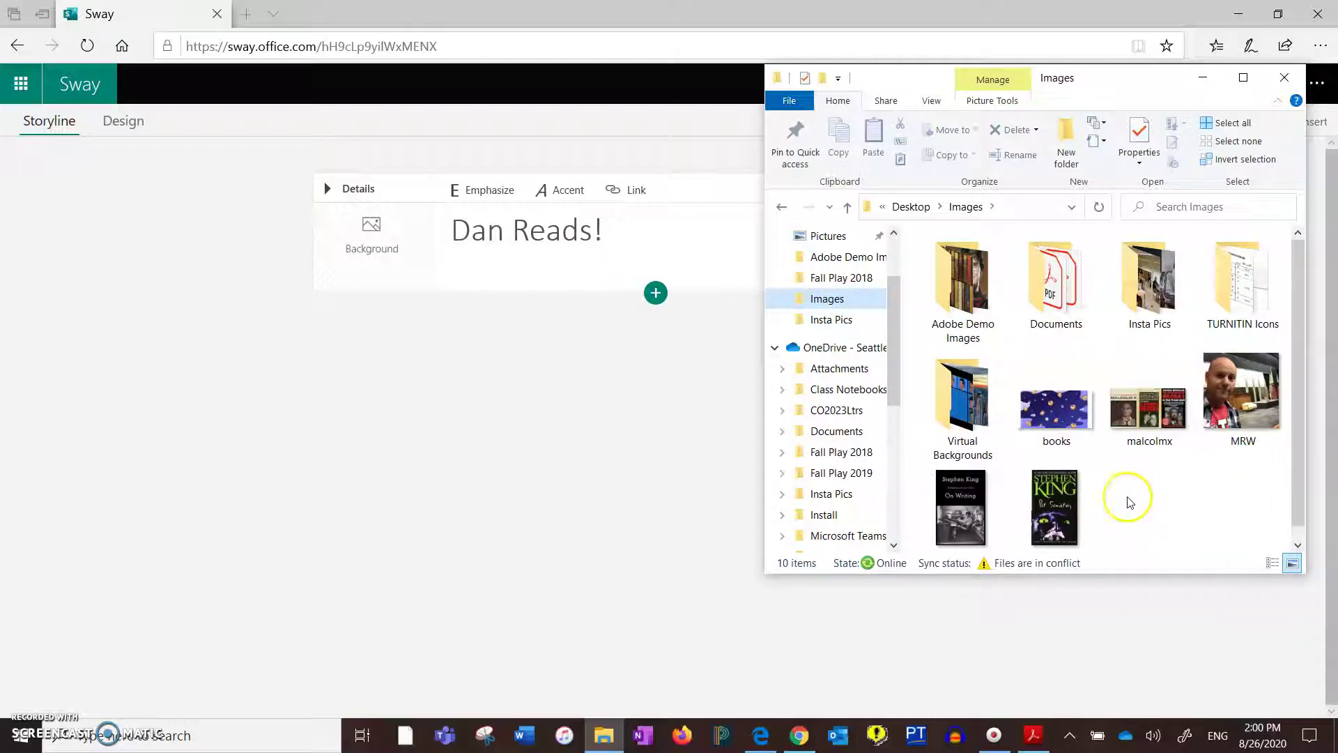
double_click(969, 262)
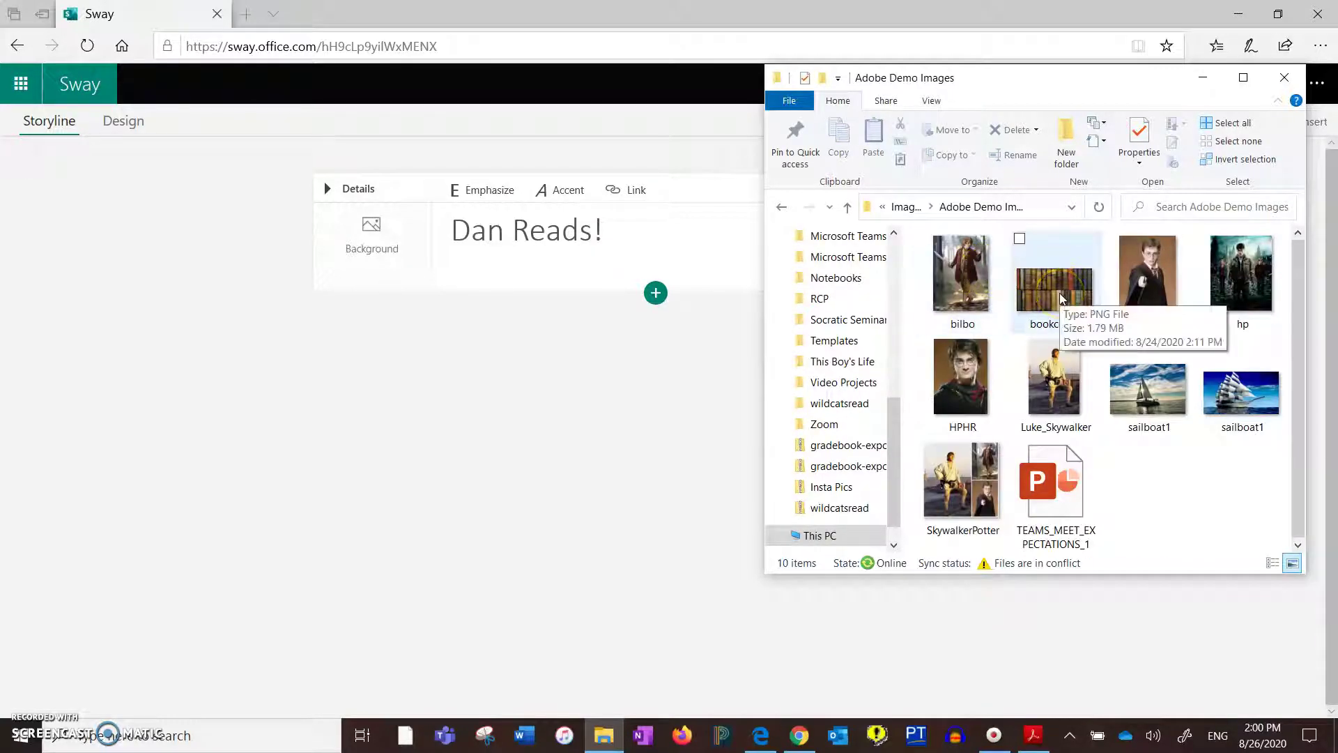
drag(1061, 298, 377, 260)
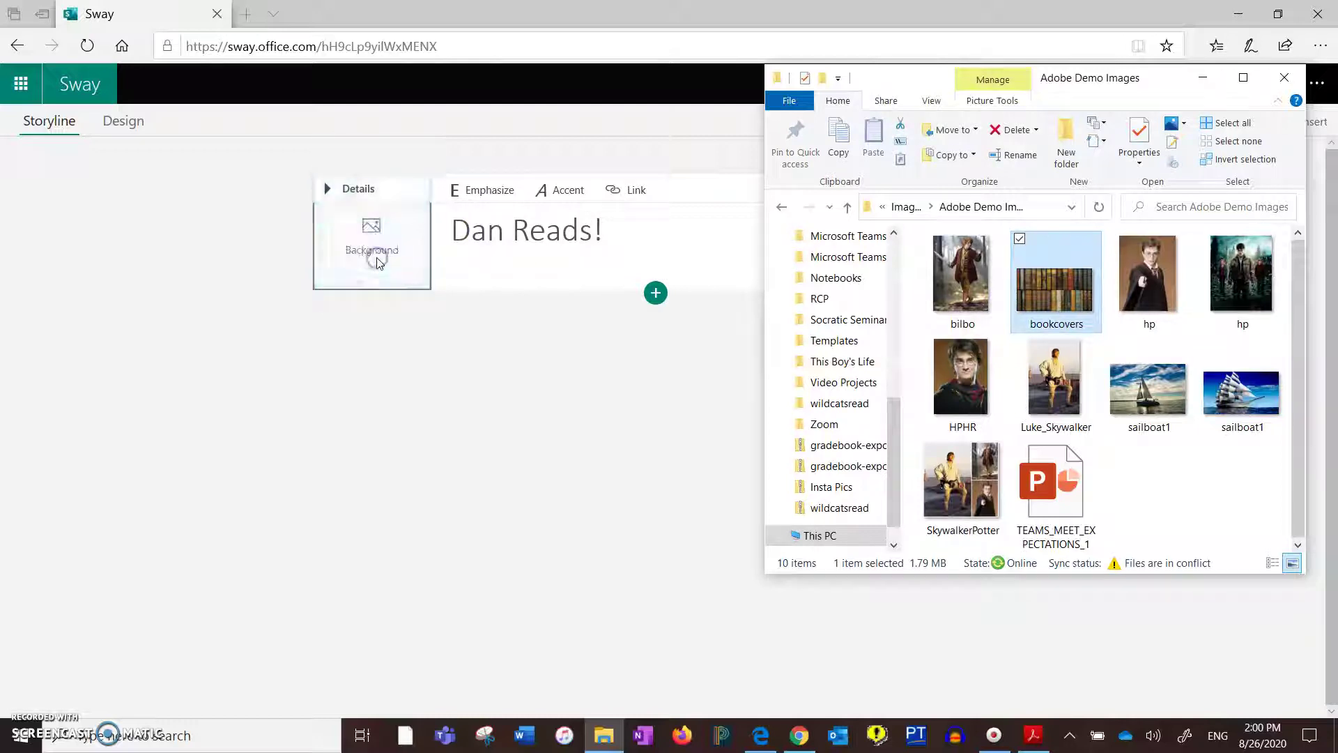
click(641, 267)
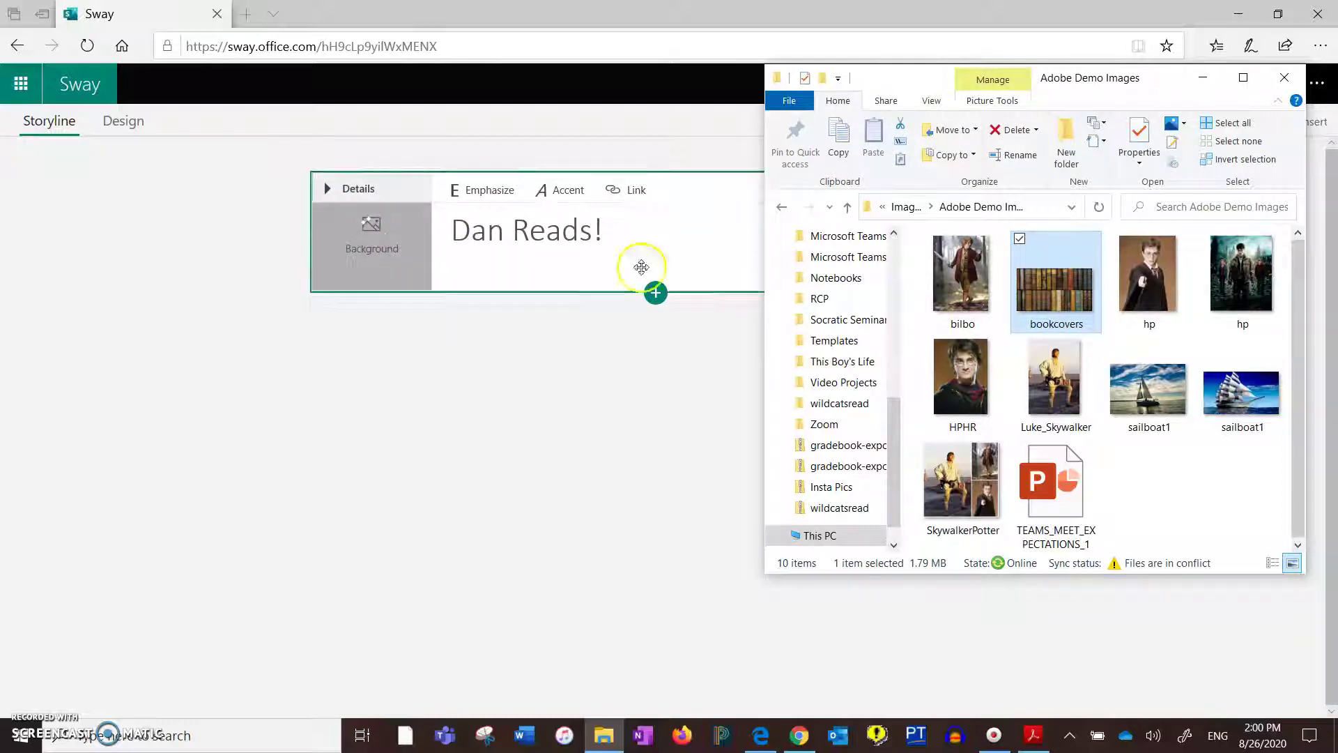
click(1207, 79)
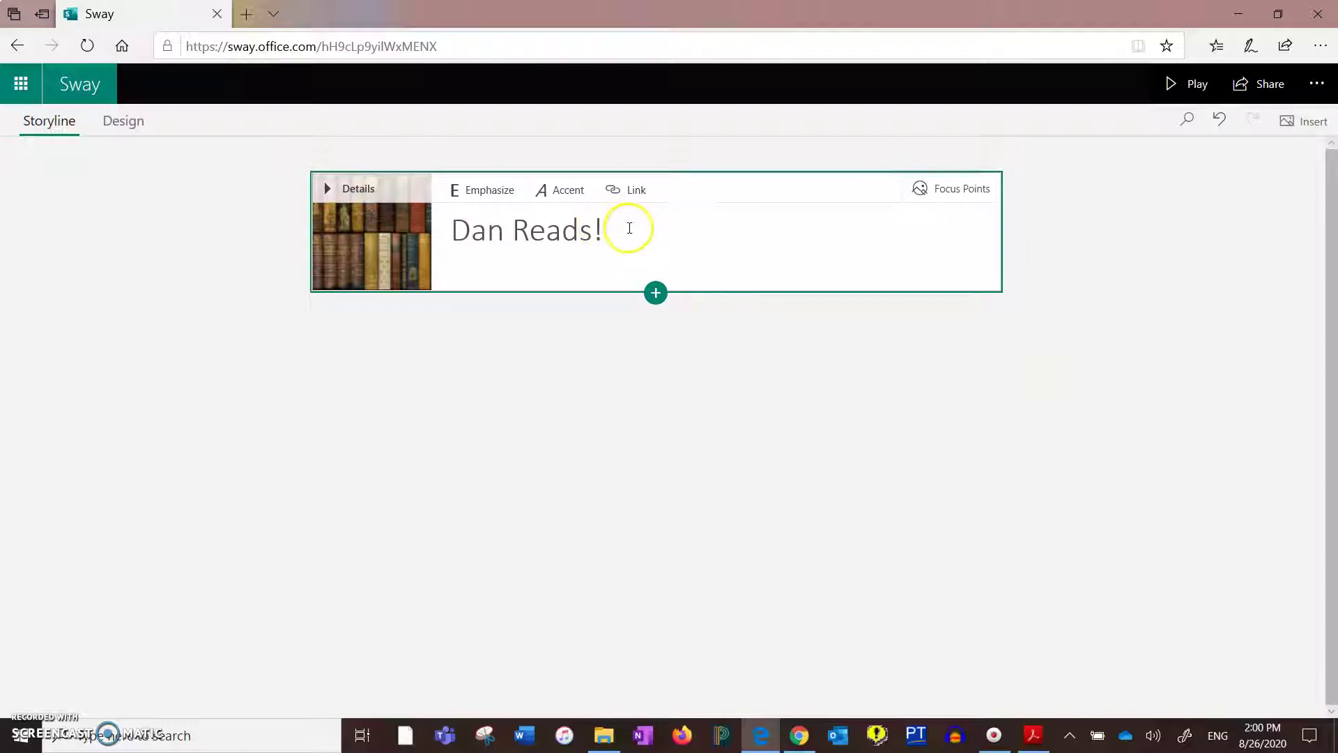
Step: Add an accented heading card below the title: 'The things I think about the things I read'
key(Return)
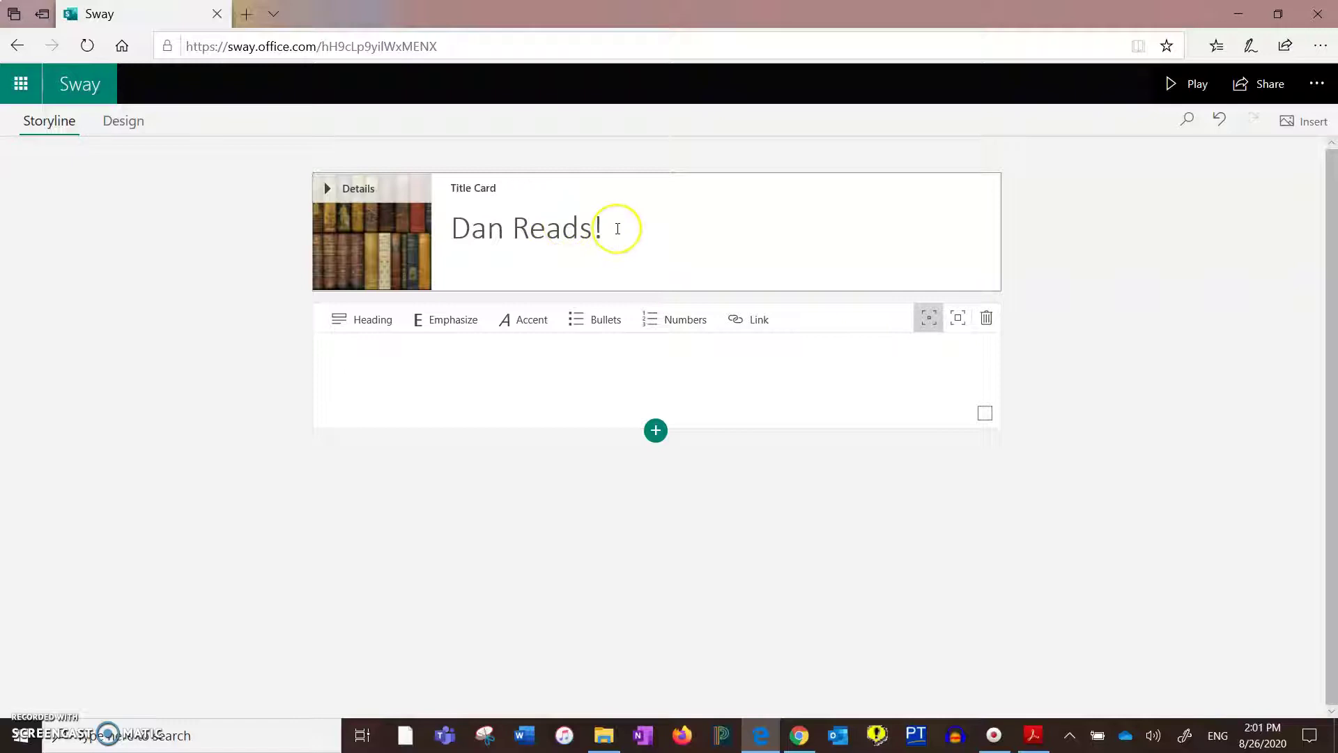
click(617, 228)
key(Return)
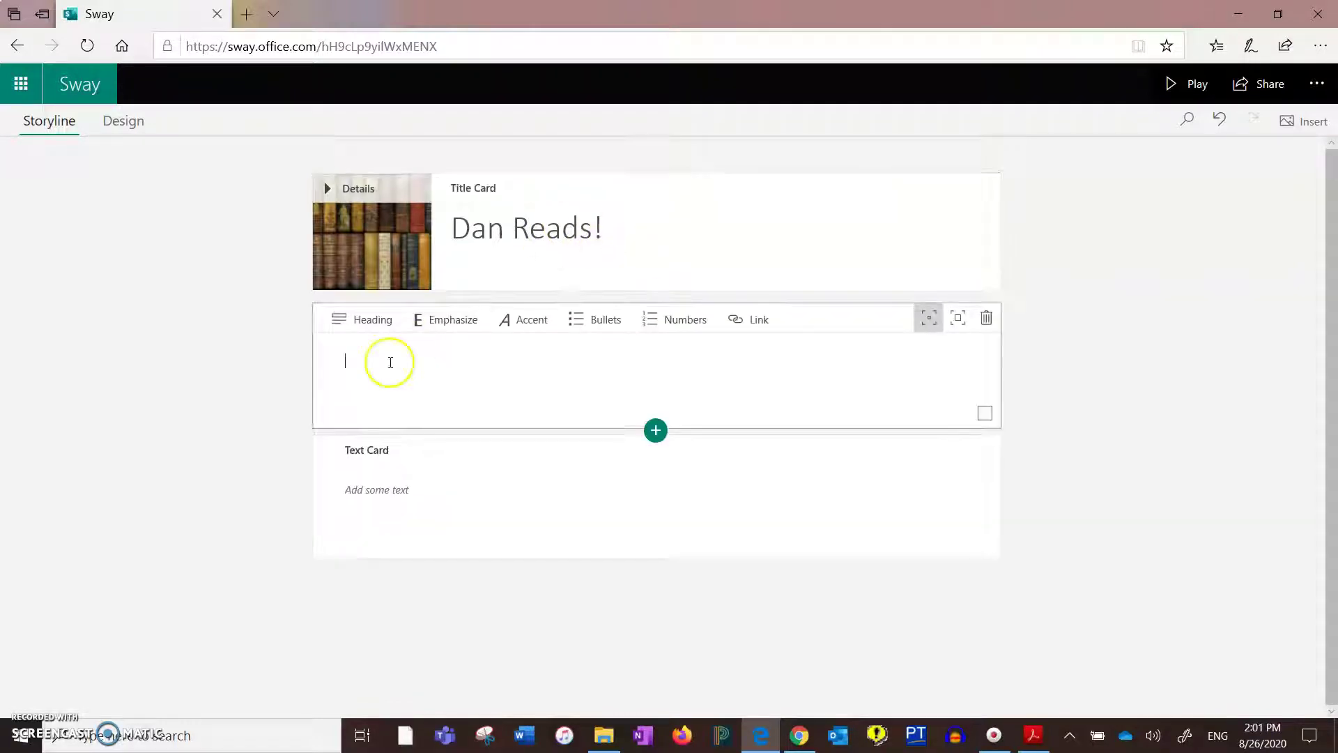
click(349, 322)
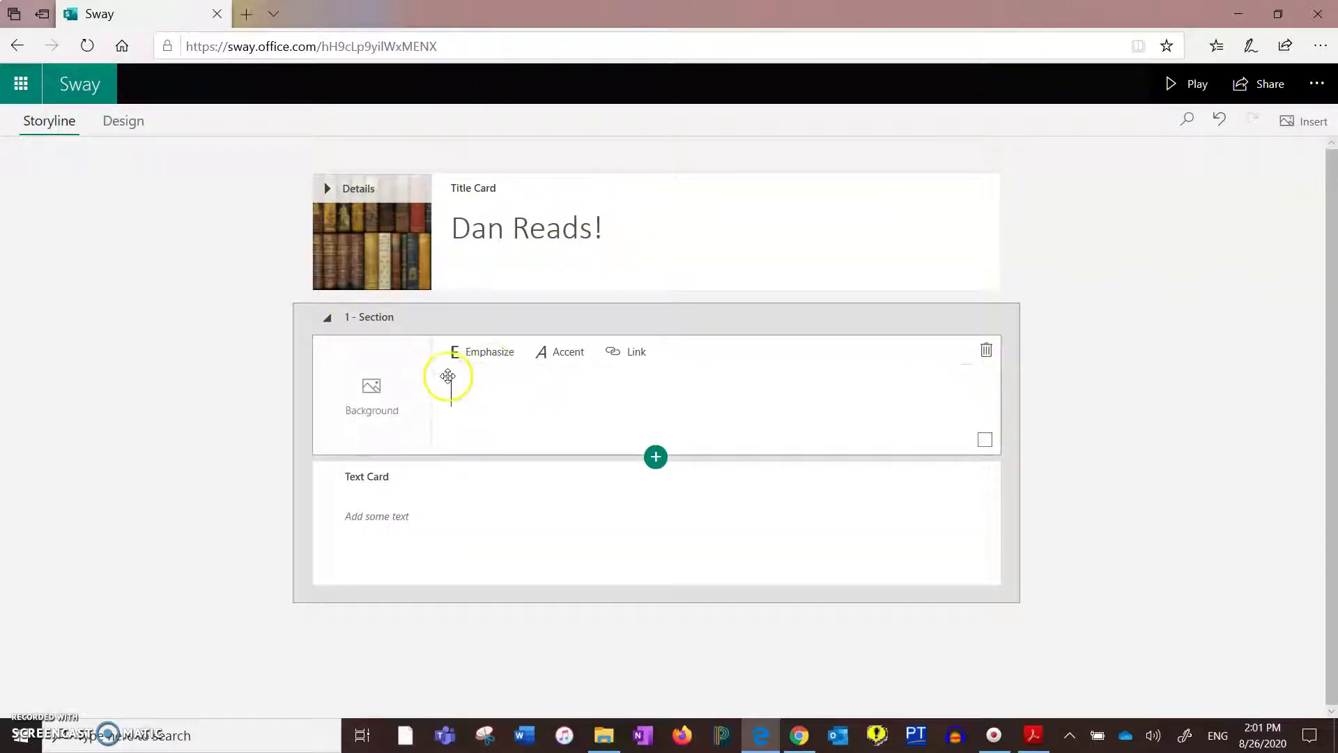
click(544, 362)
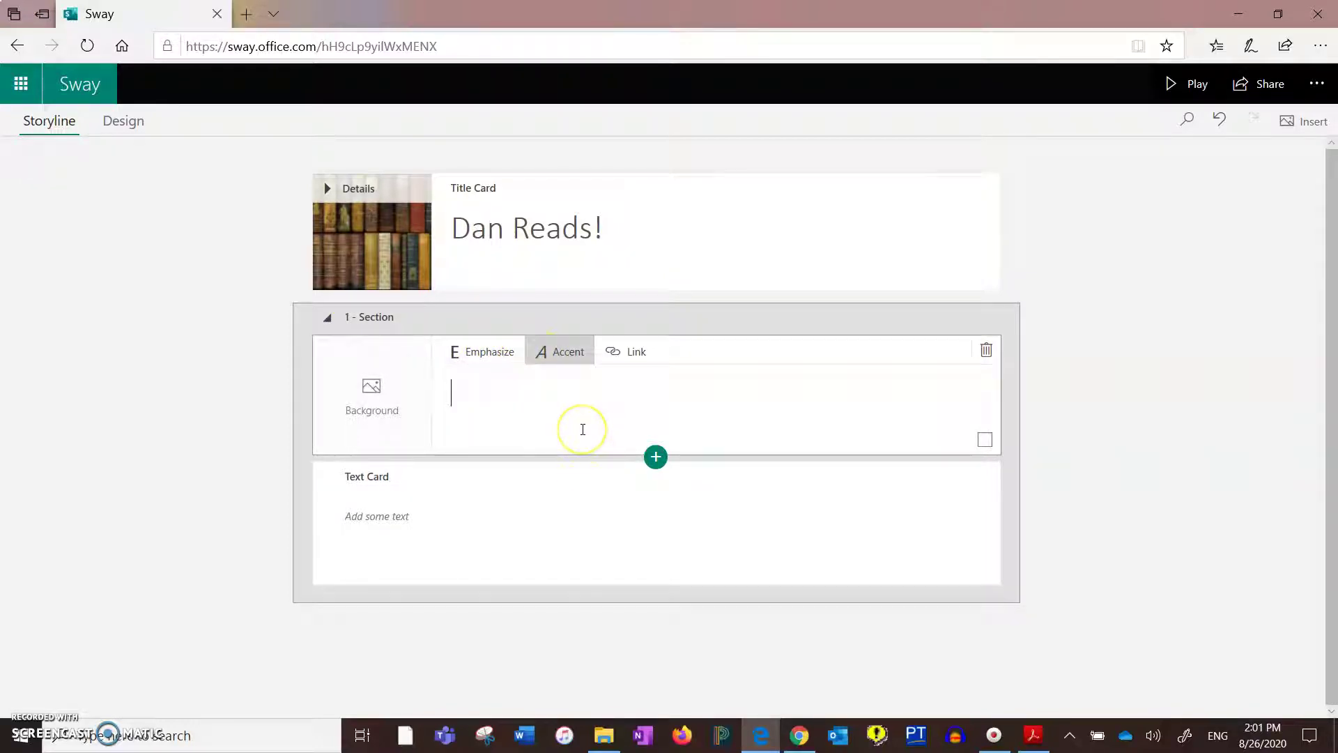
text(The things )
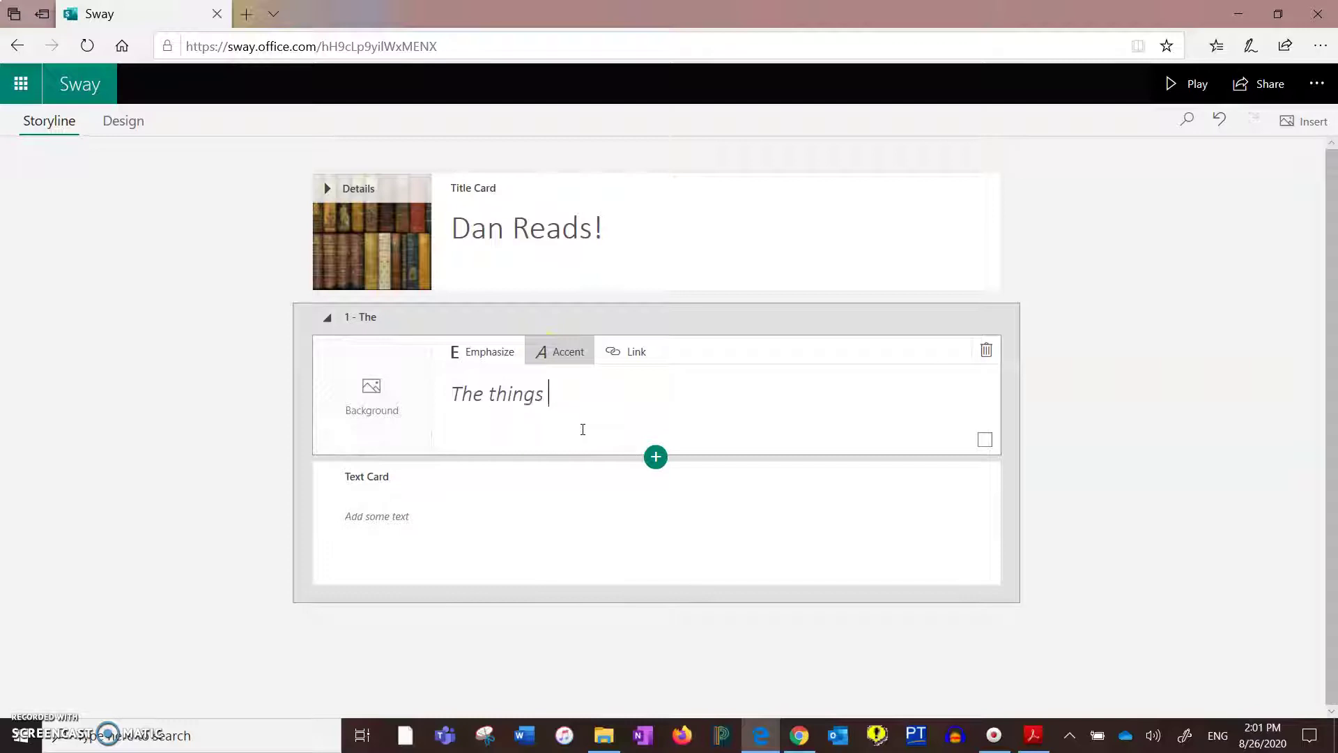
text(I think about t)
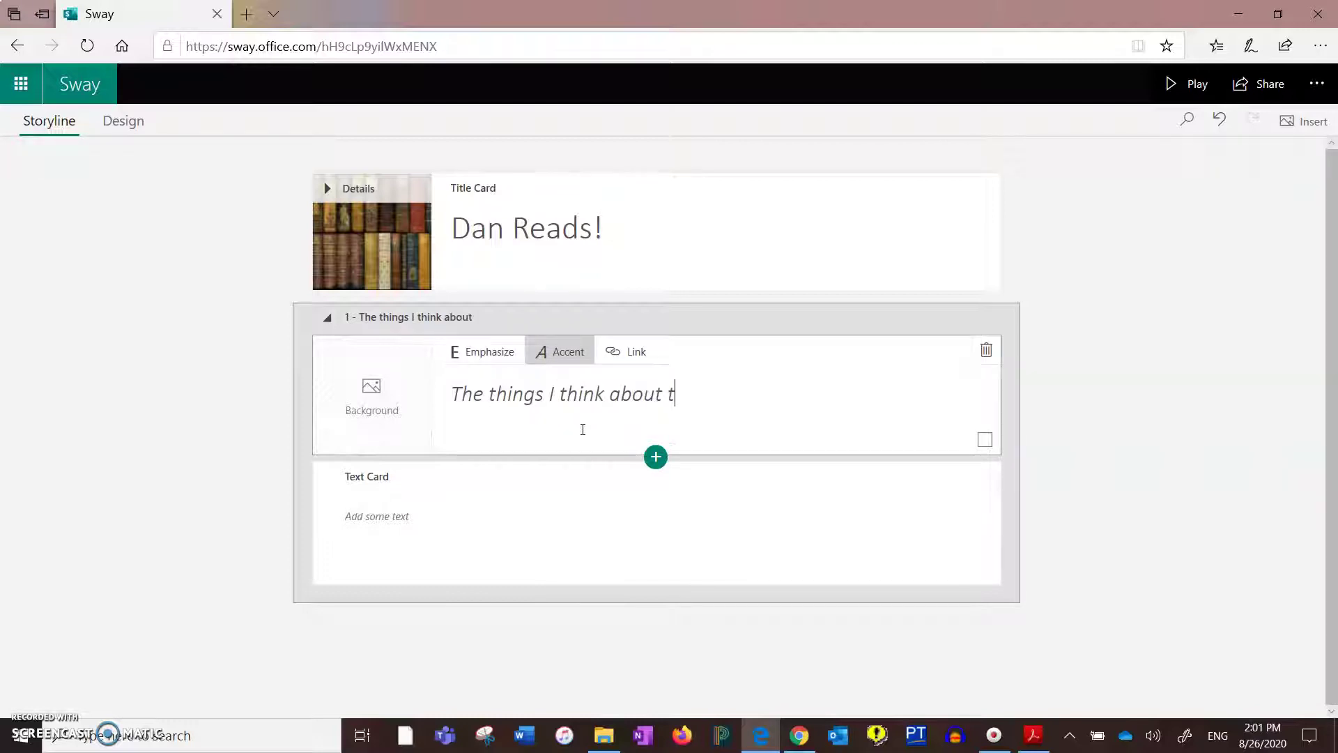
text(he things I read)
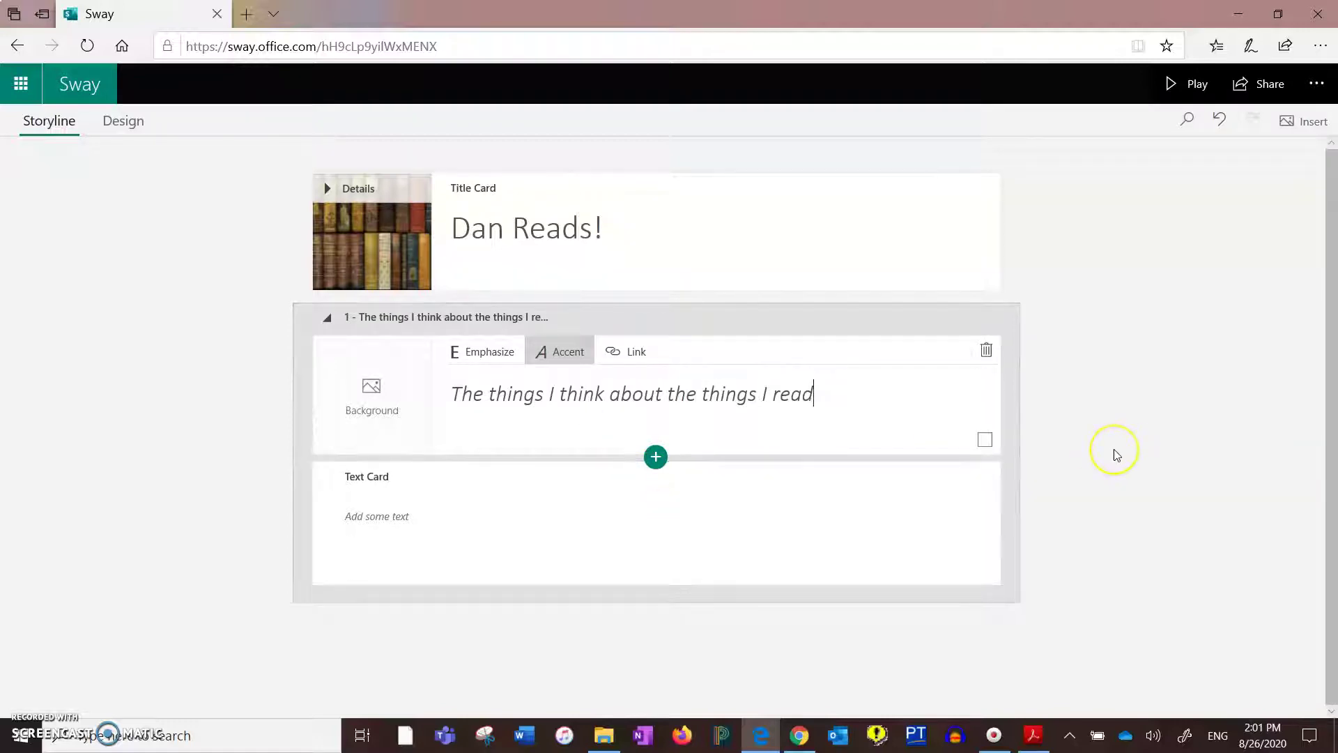
click(425, 399)
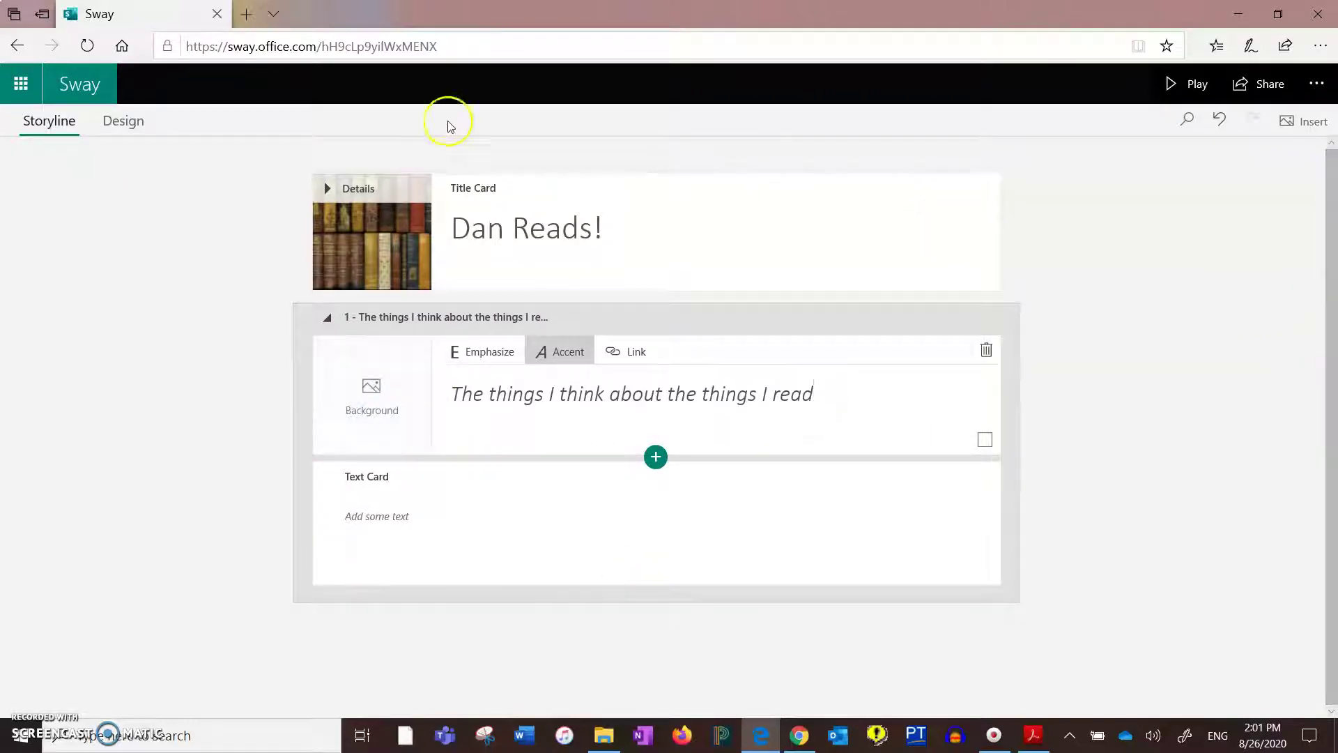
click(116, 123)
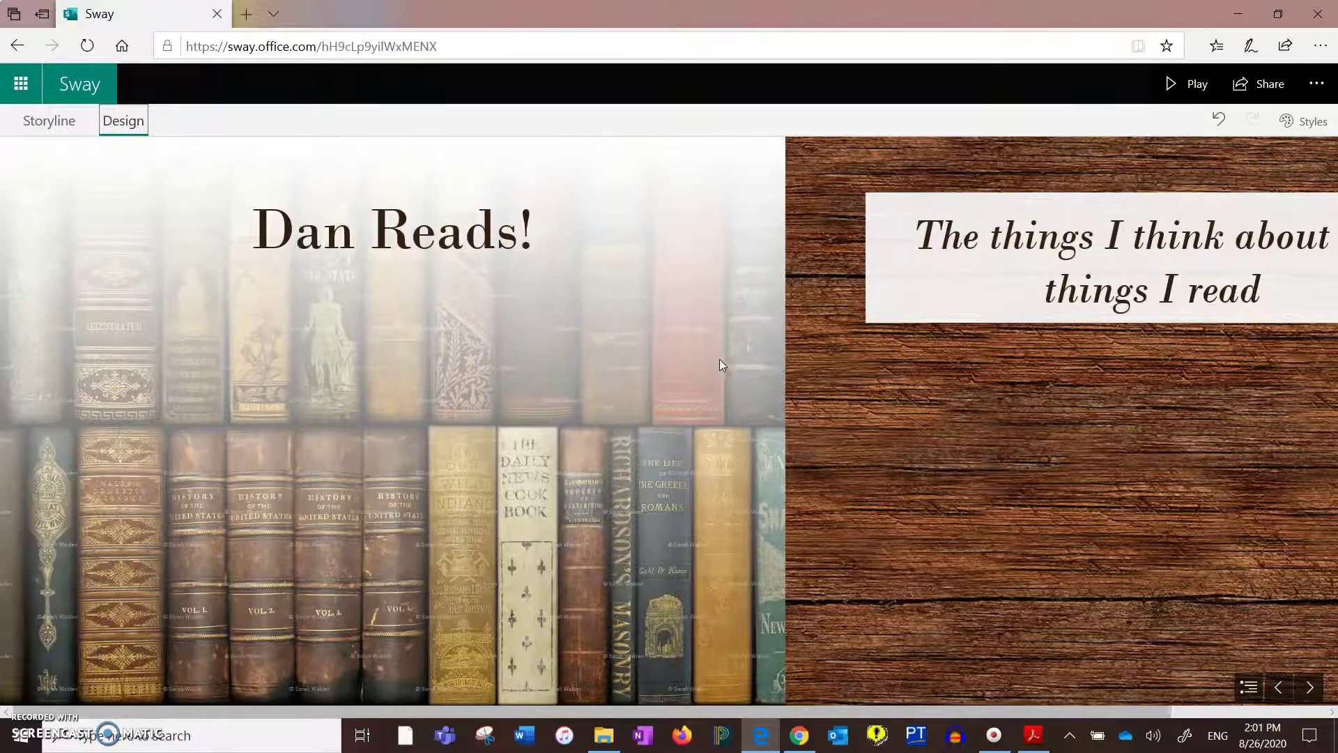
click(710, 361)
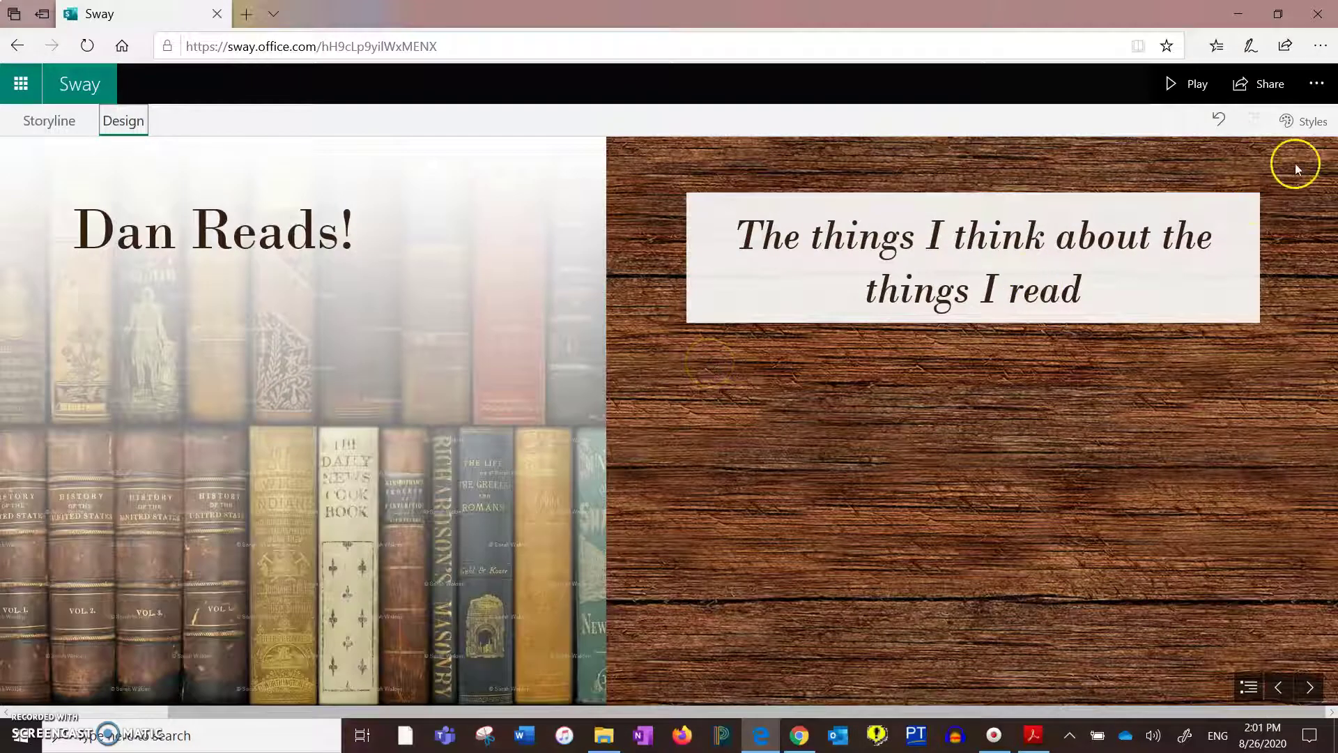
click(1323, 122)
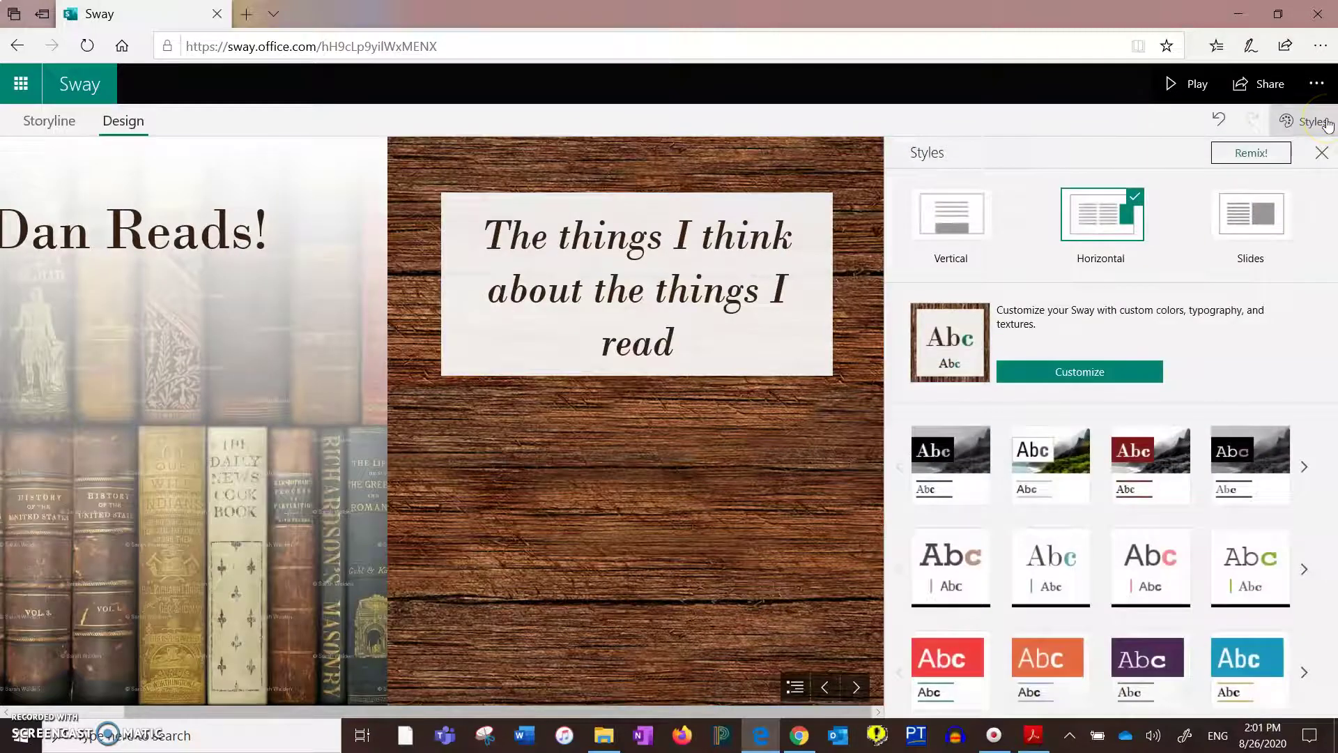
click(934, 238)
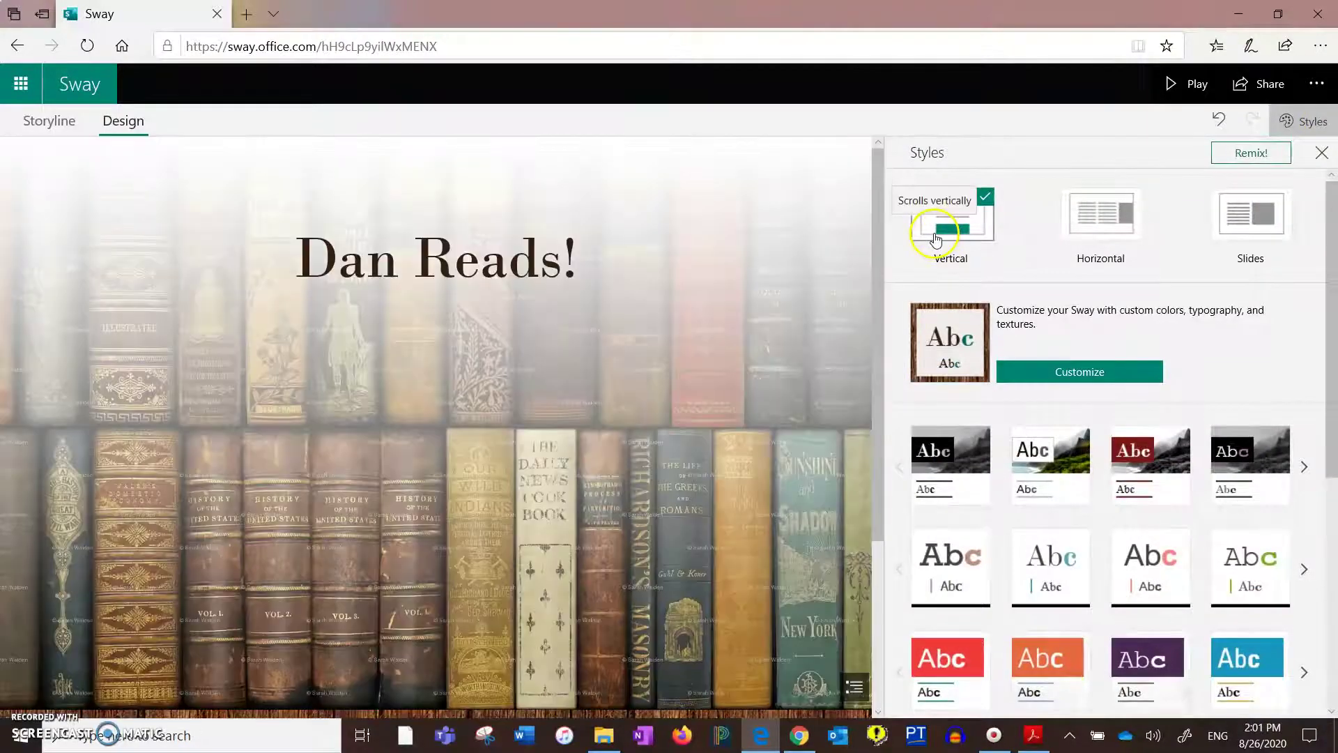
click(658, 369)
scroll(658, 370, down, 2)
scroll(658, 369, up, 2)
scroll(658, 370, down, 2)
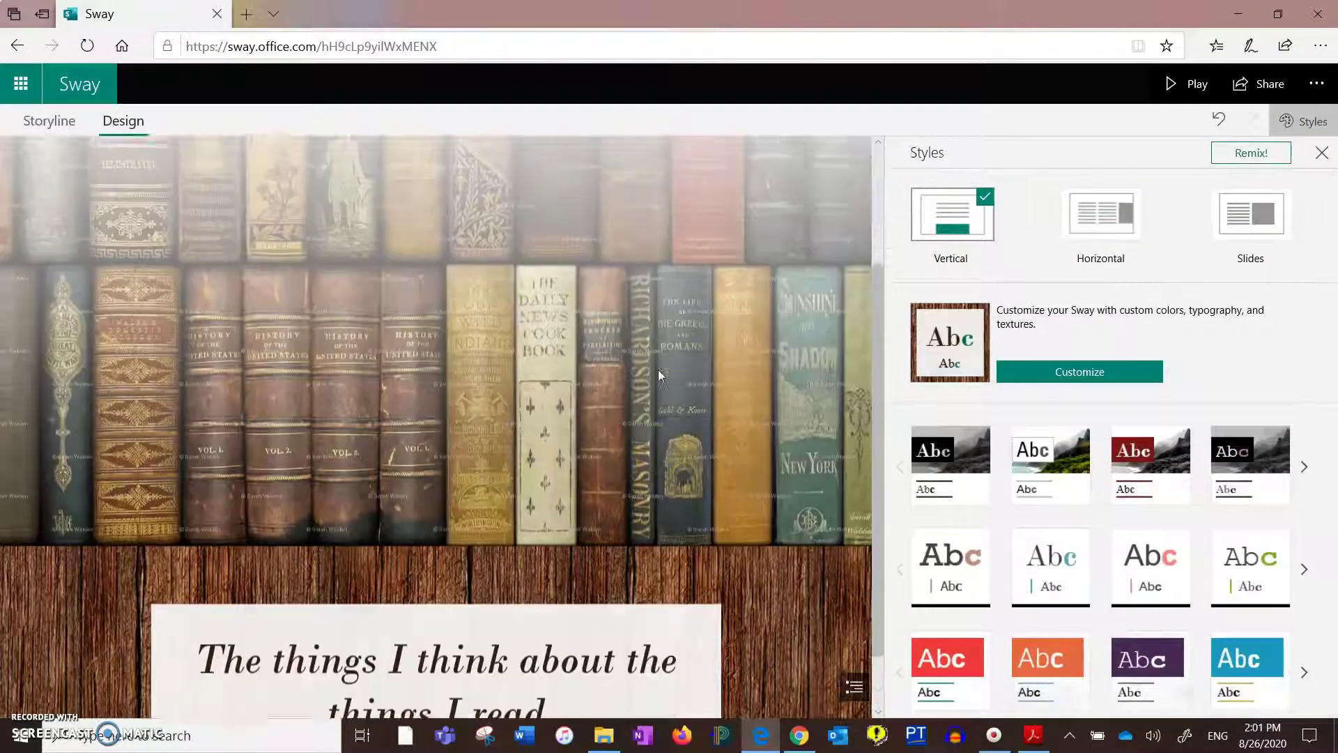
scroll(658, 369, down, 1)
scroll(658, 369, up, 2)
scroll(658, 369, down, 2)
click(458, 565)
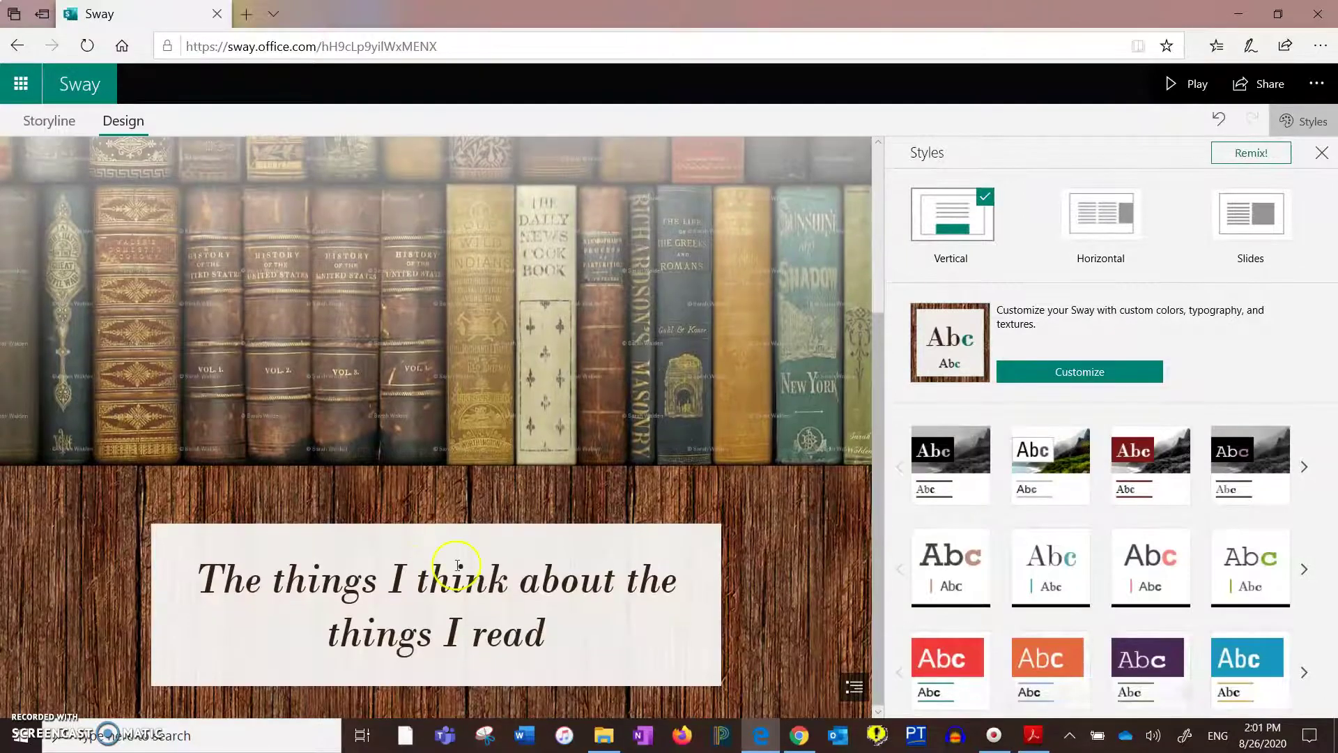
scroll(441, 571, up, 2)
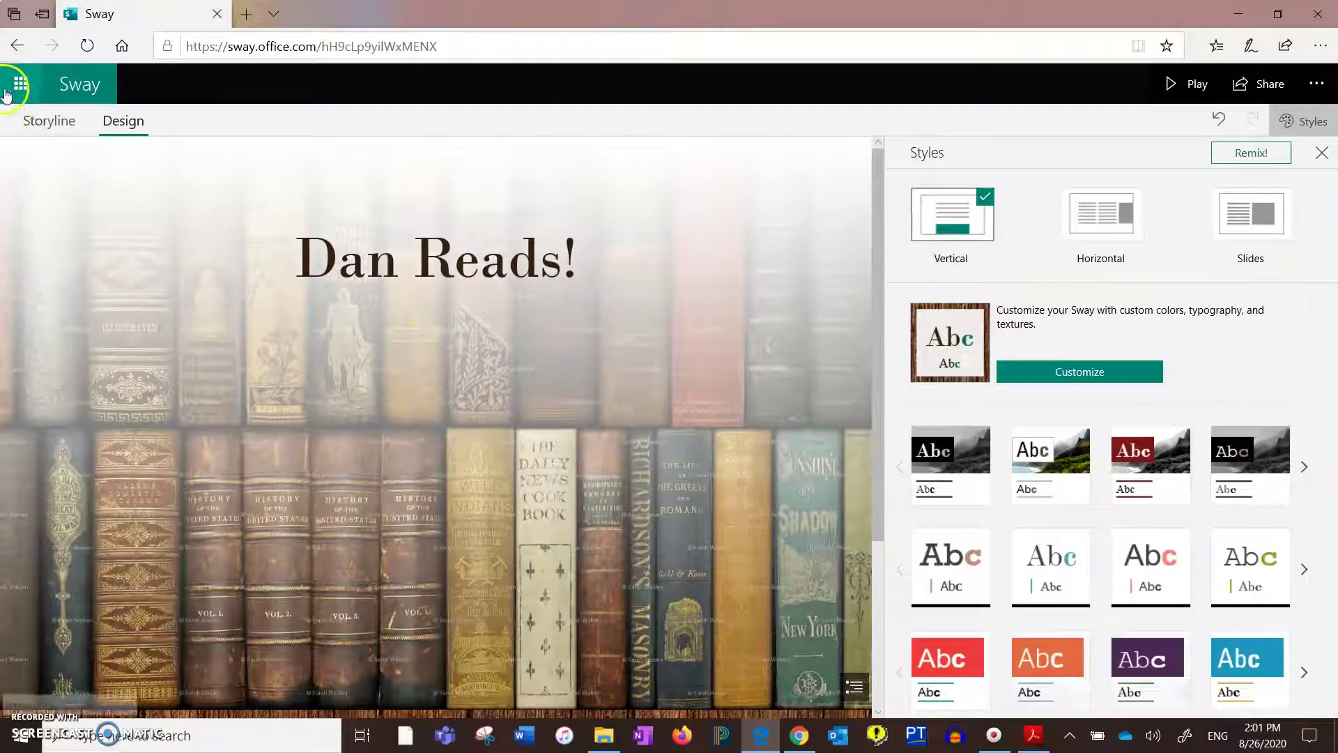
Step: Delete the subtitle card from the storyline and briefly preview the sway
click(36, 122)
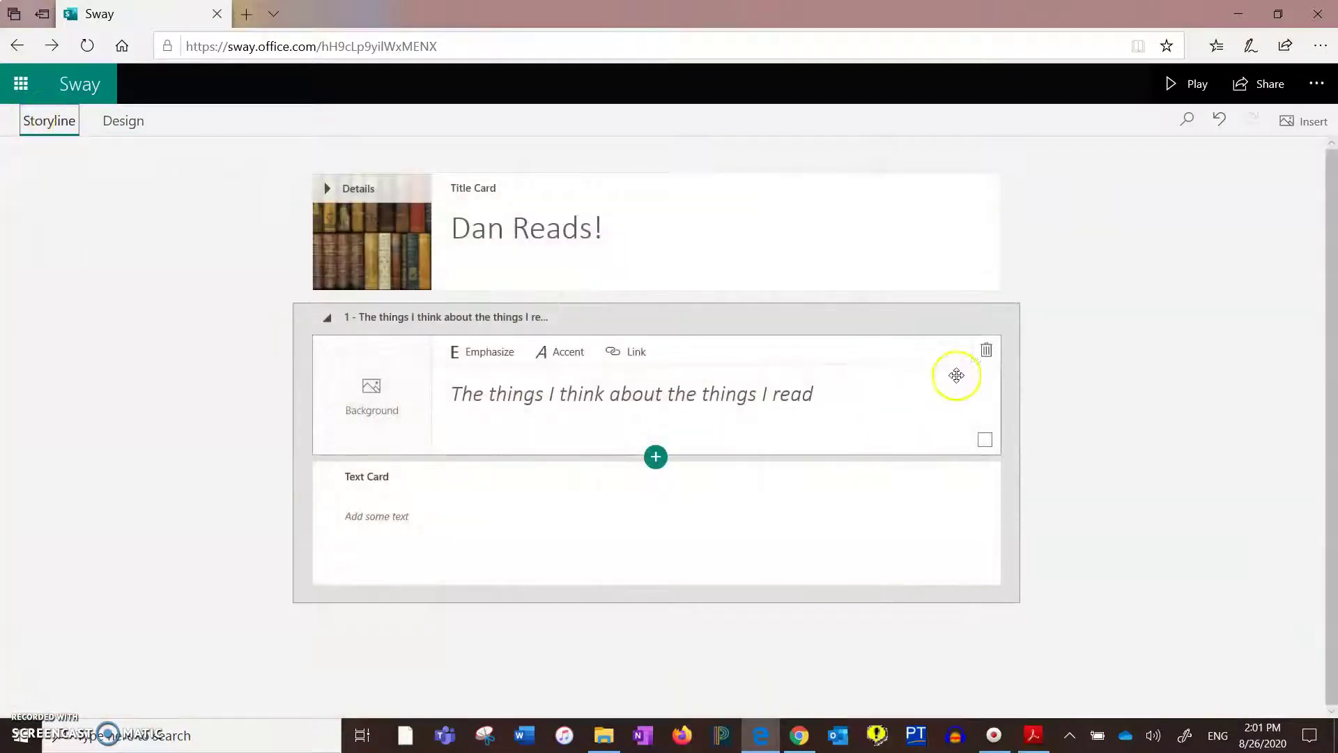
click(986, 350)
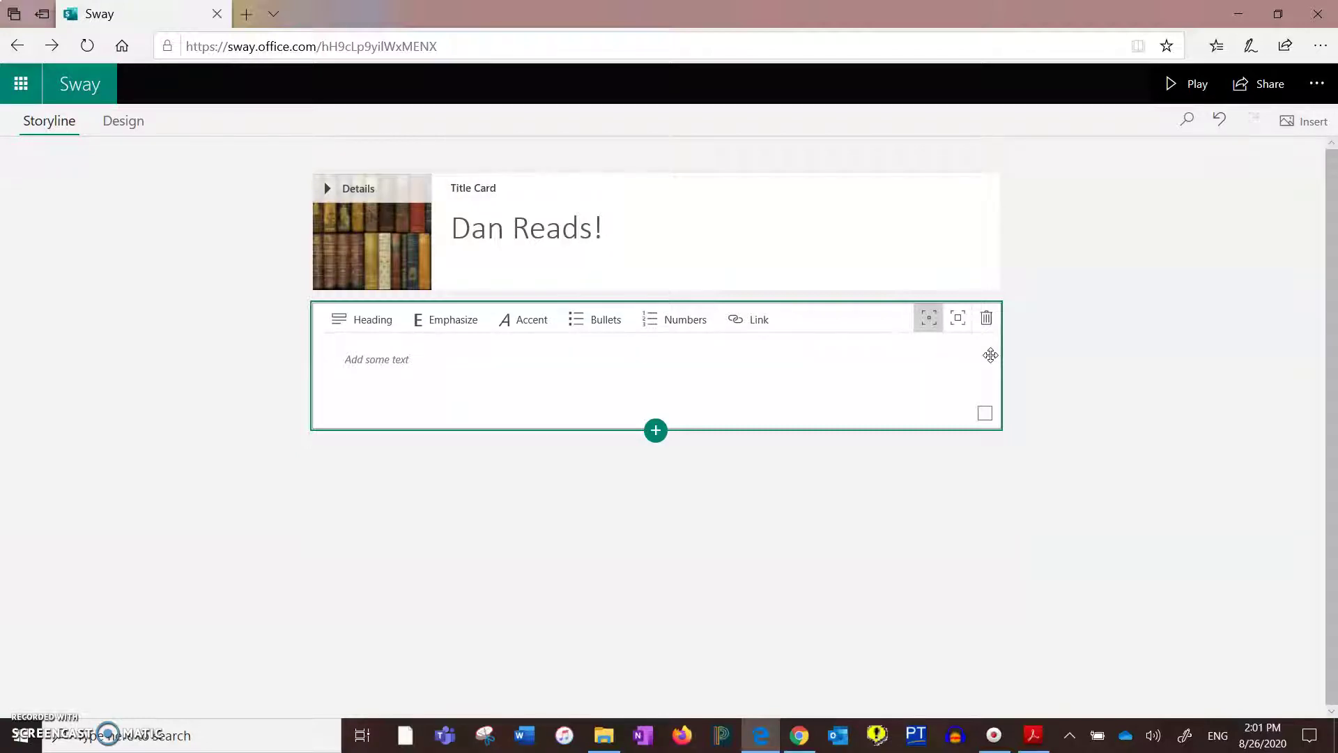
click(391, 366)
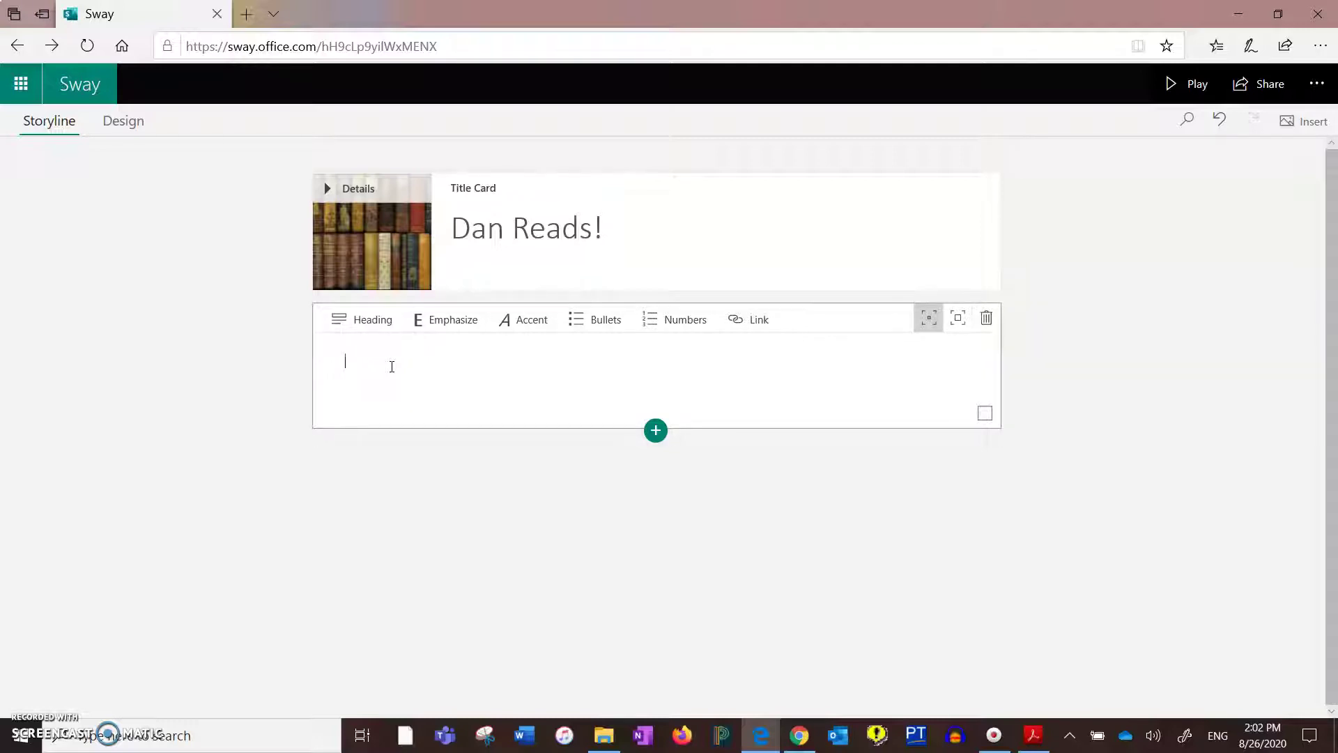
click(116, 134)
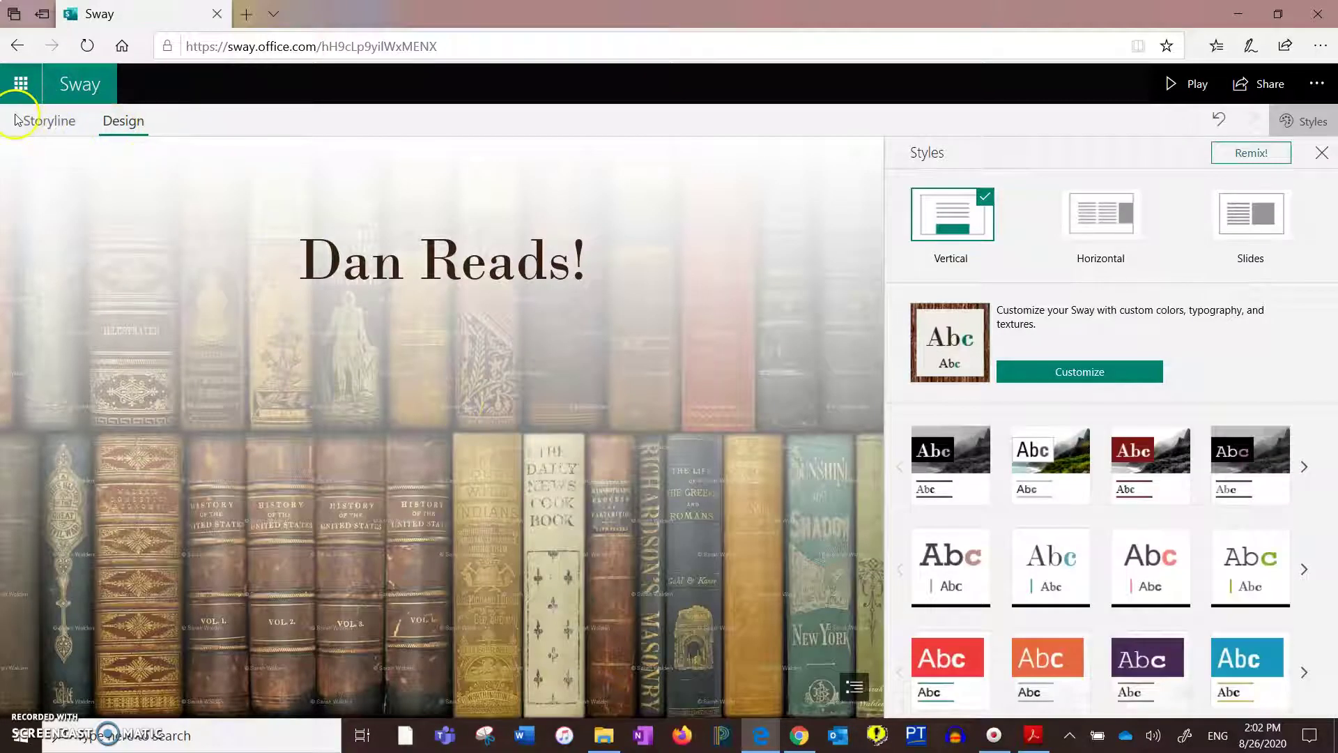
click(33, 127)
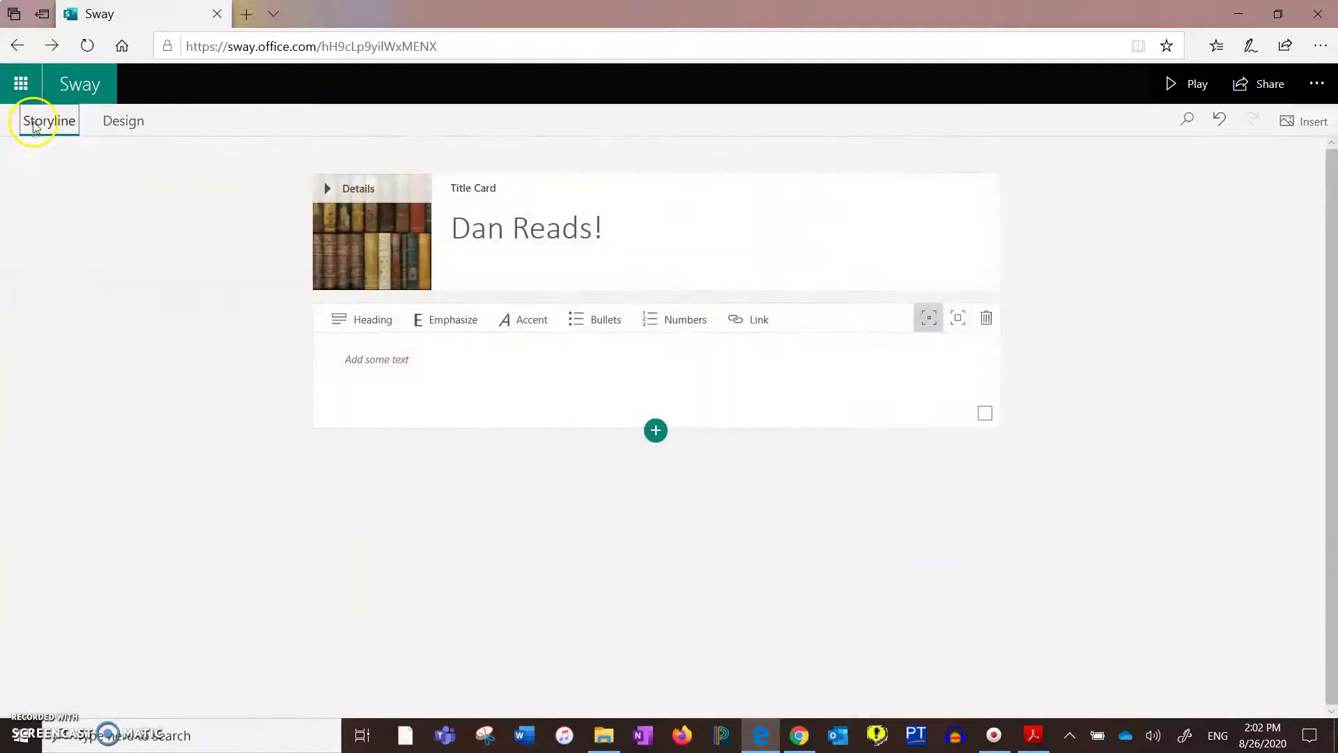
Step: Make a heading '8/26/20 - This Boy's Life by Tobias Wolff' with the book title emphasized
click(363, 321)
click(538, 413)
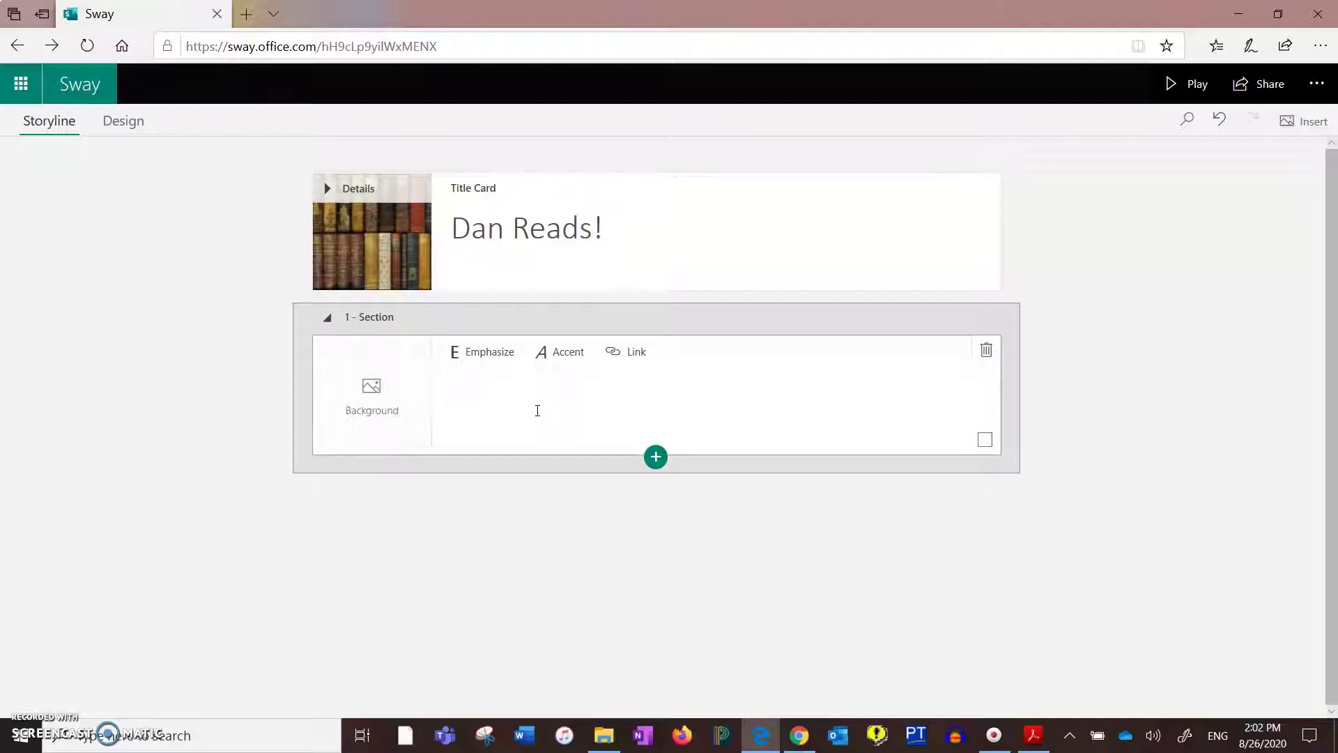
text(8/26/20 - )
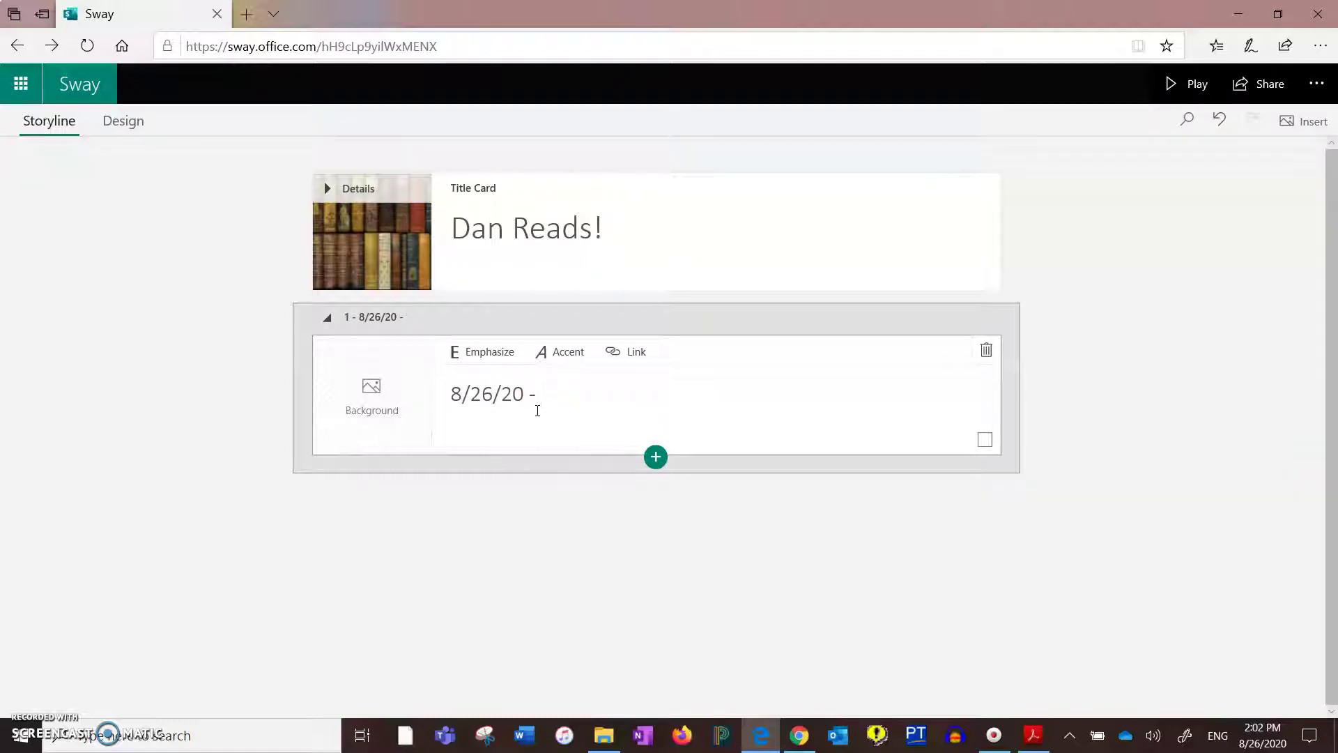
text(This Boy's Life)
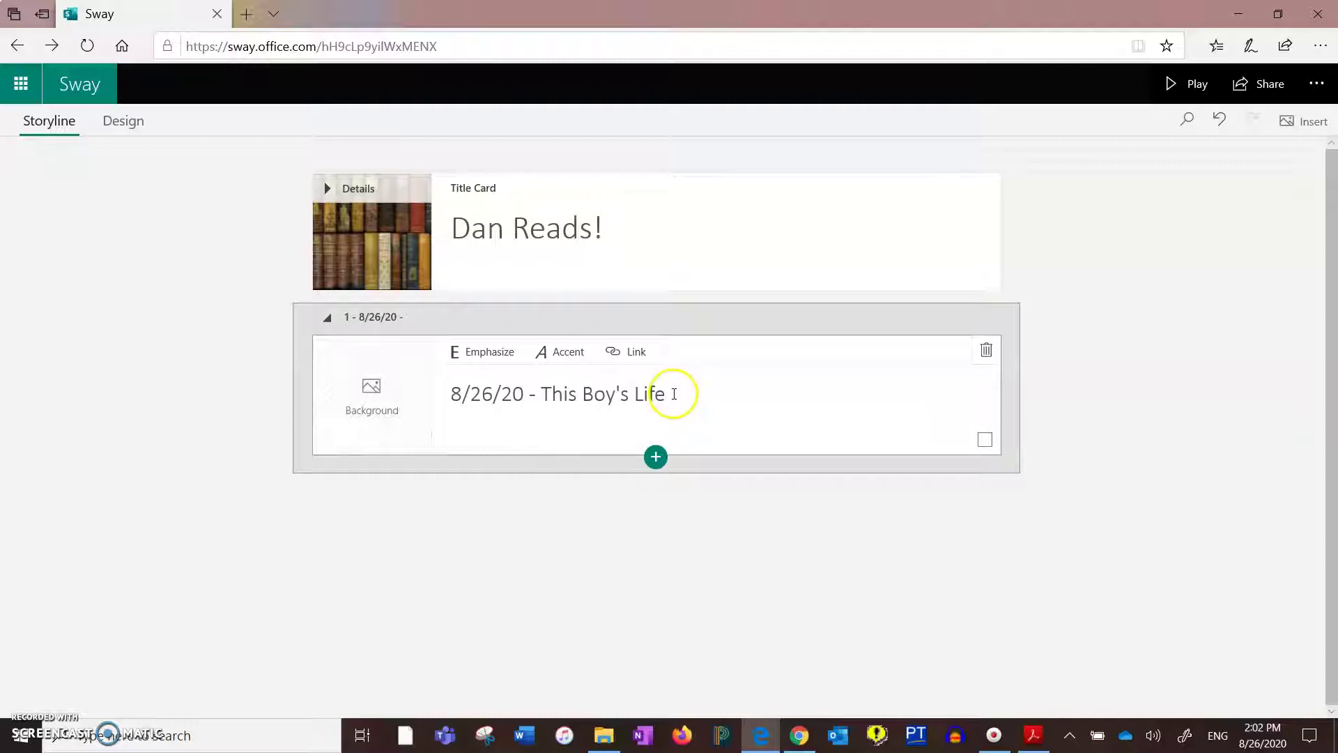
mouse_move(674, 394)
mouse_down()
mouse_move(538, 411)
mouse_move(660, 391)
mouse_move(667, 403)
mouse_up()
click(542, 408)
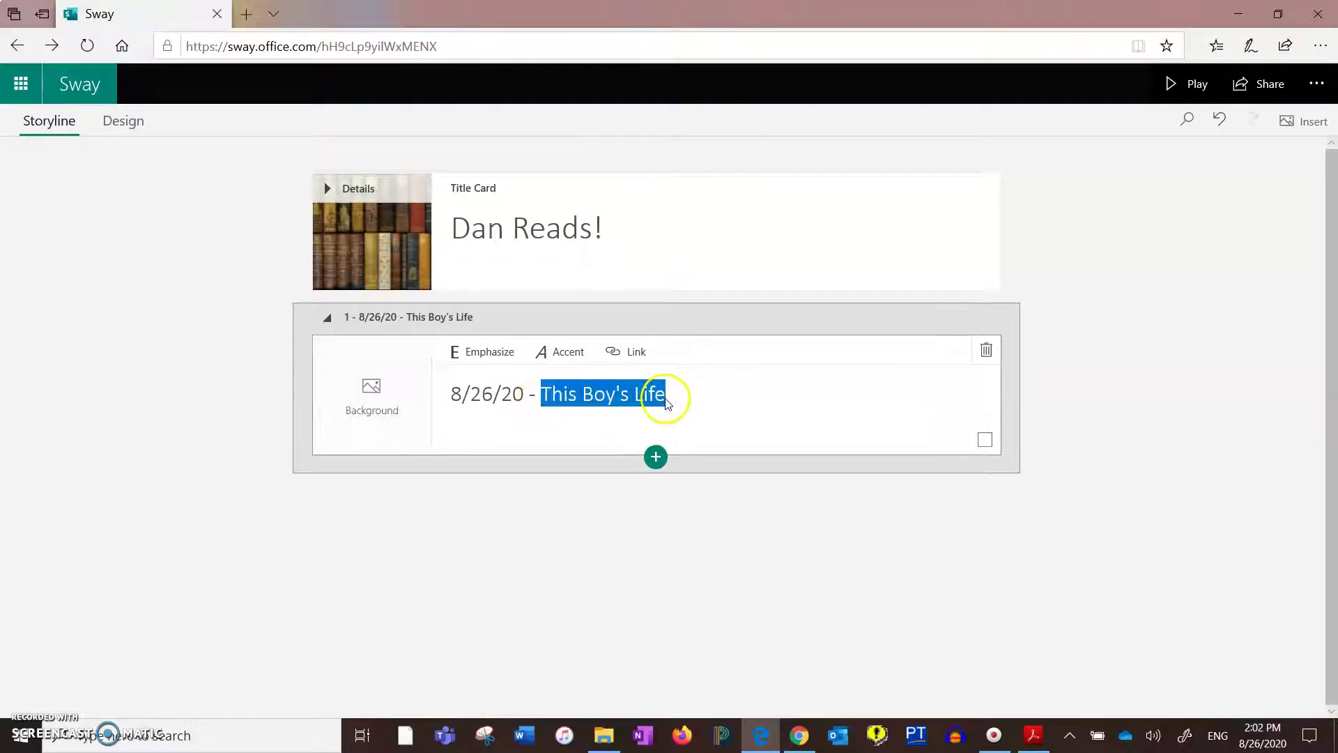
click(482, 353)
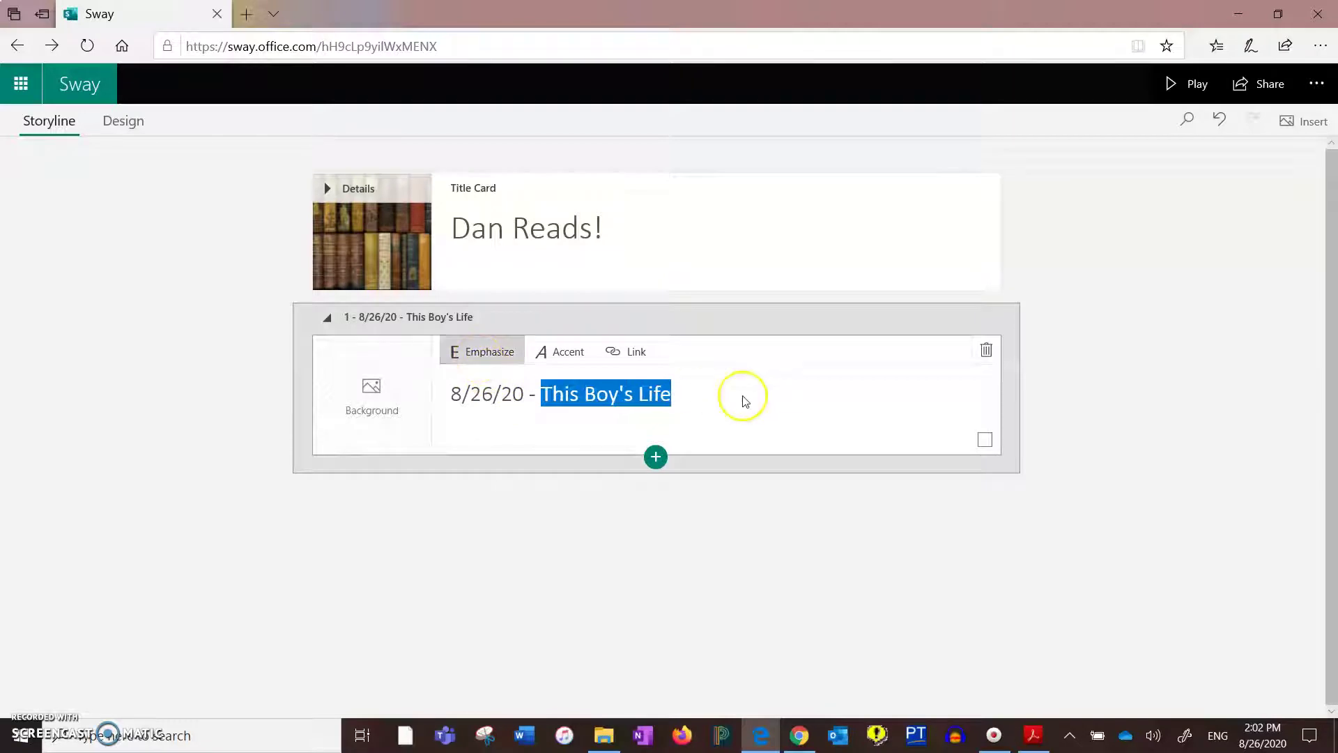
click(743, 399)
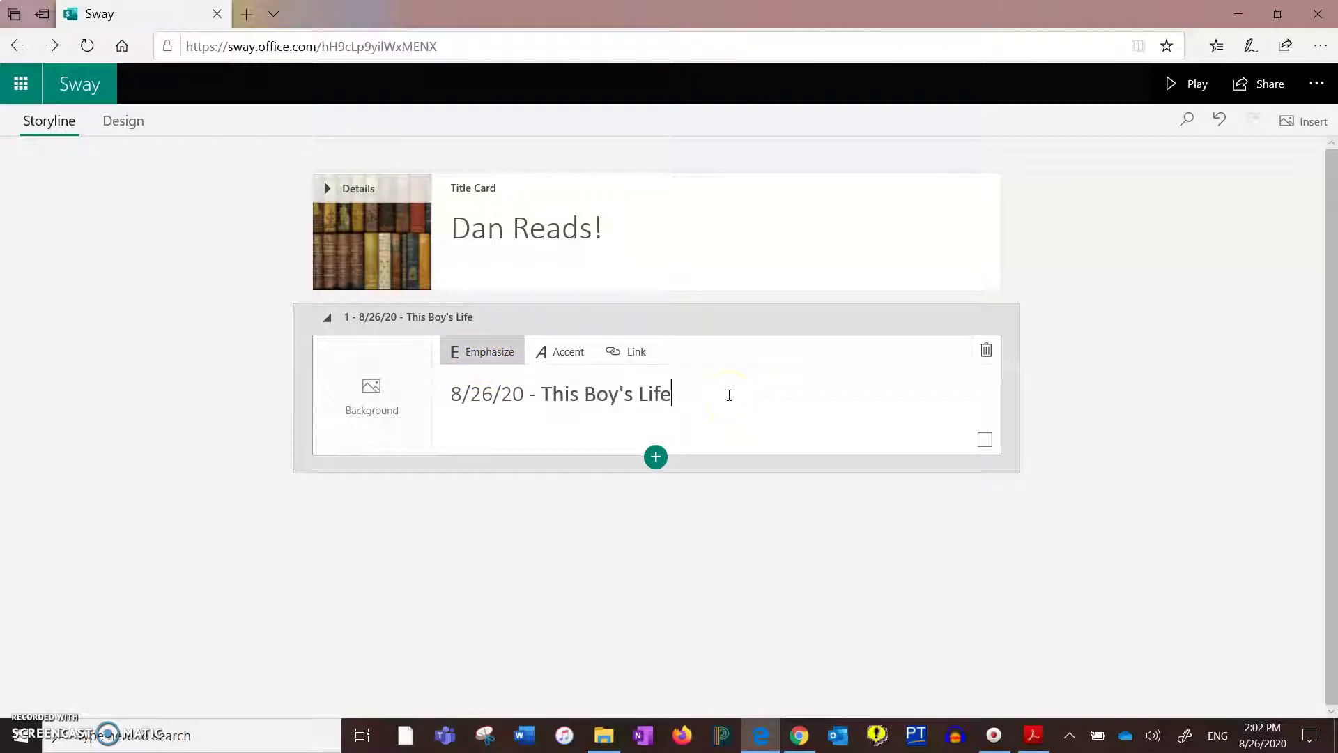
text(by Tobias Wolff)
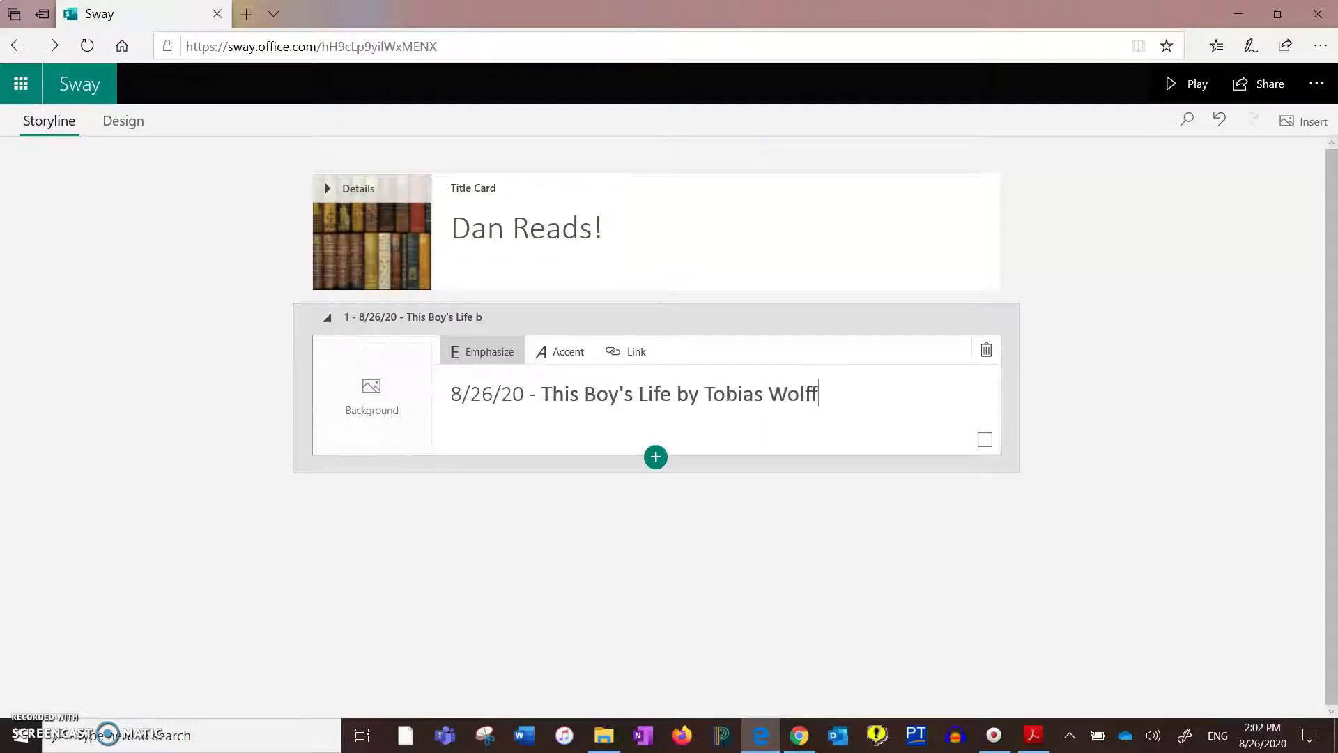
key(Return)
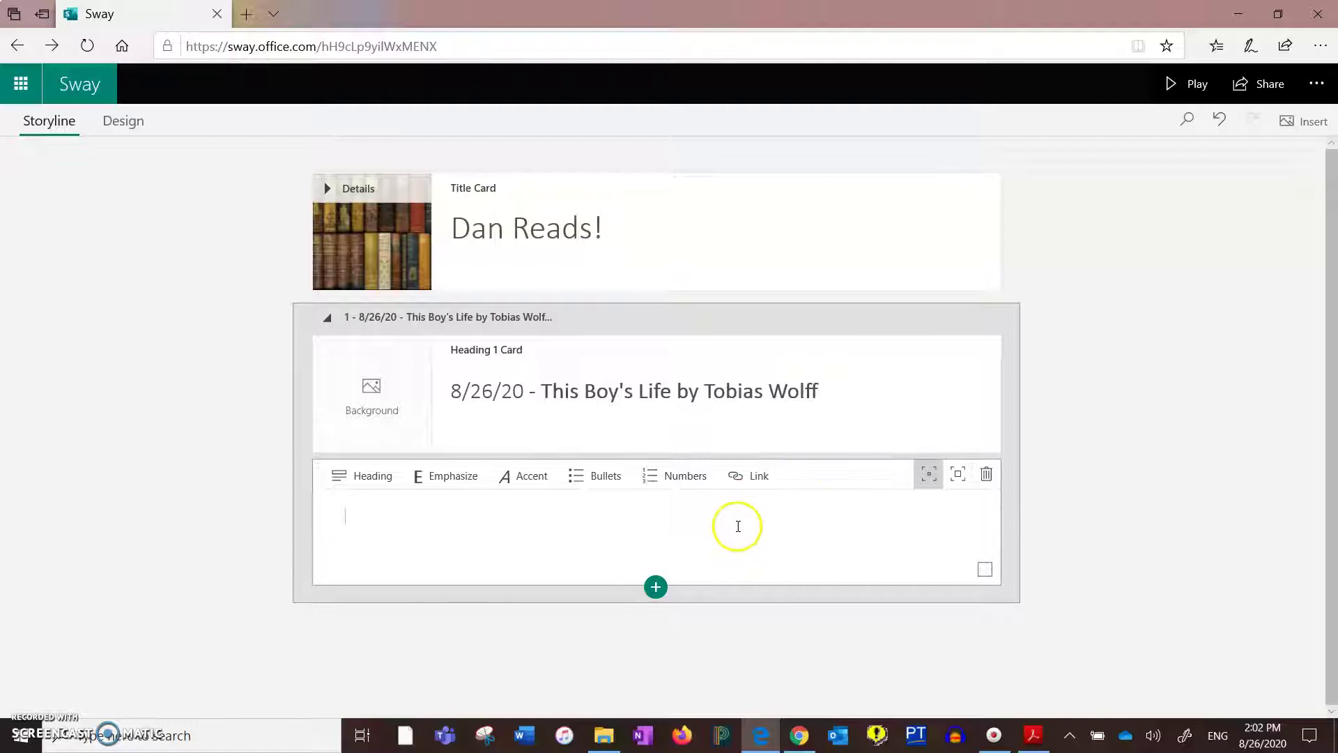
Step: Copy question 68 from journal_prompts.pdf in Acrobat Reader, then return to Sway
click(1033, 737)
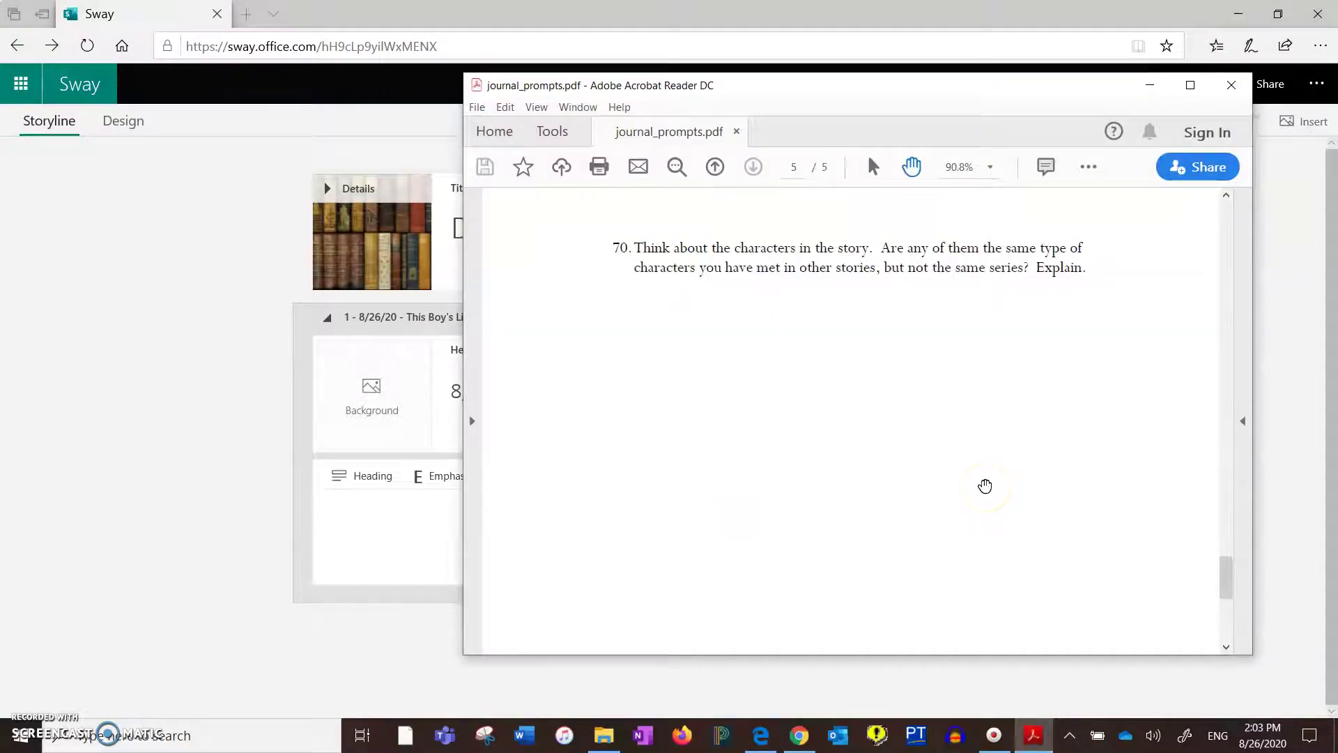
scroll(985, 486, up, 5)
click(1227, 550)
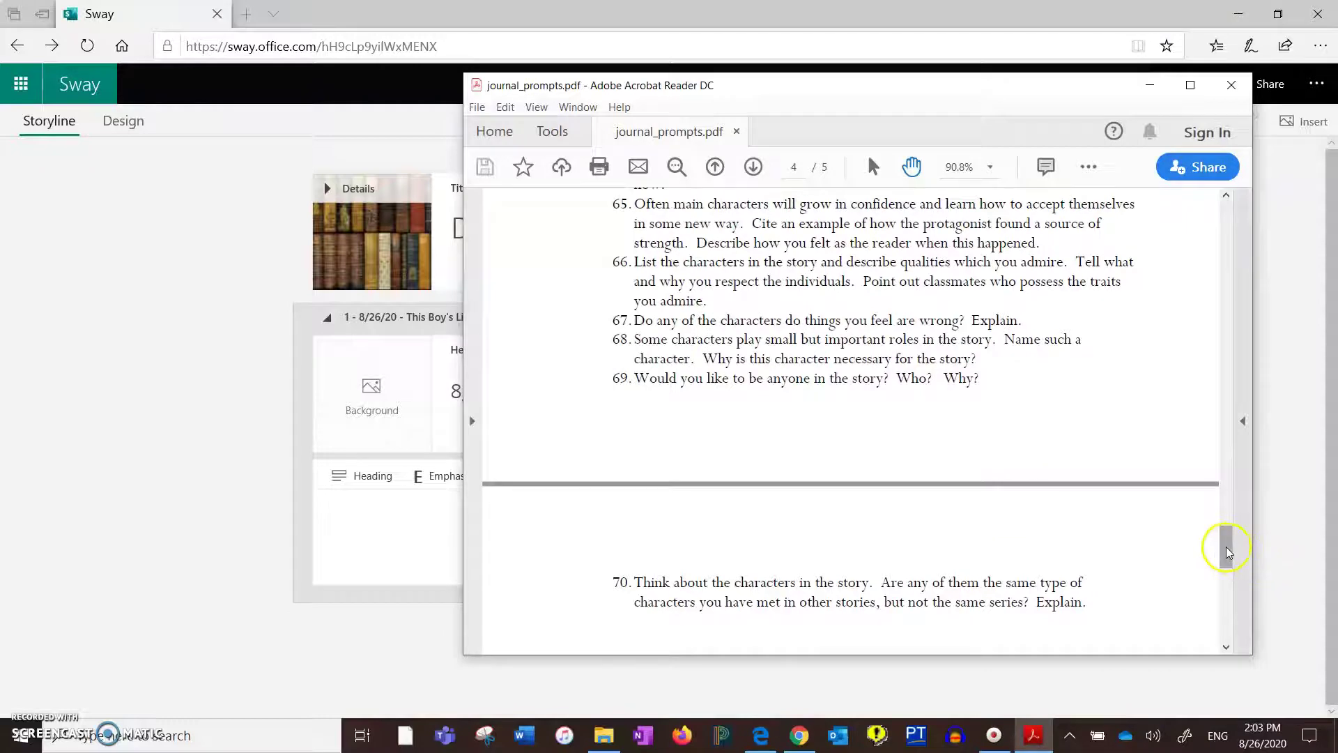
drag(1227, 551, 1261, 538)
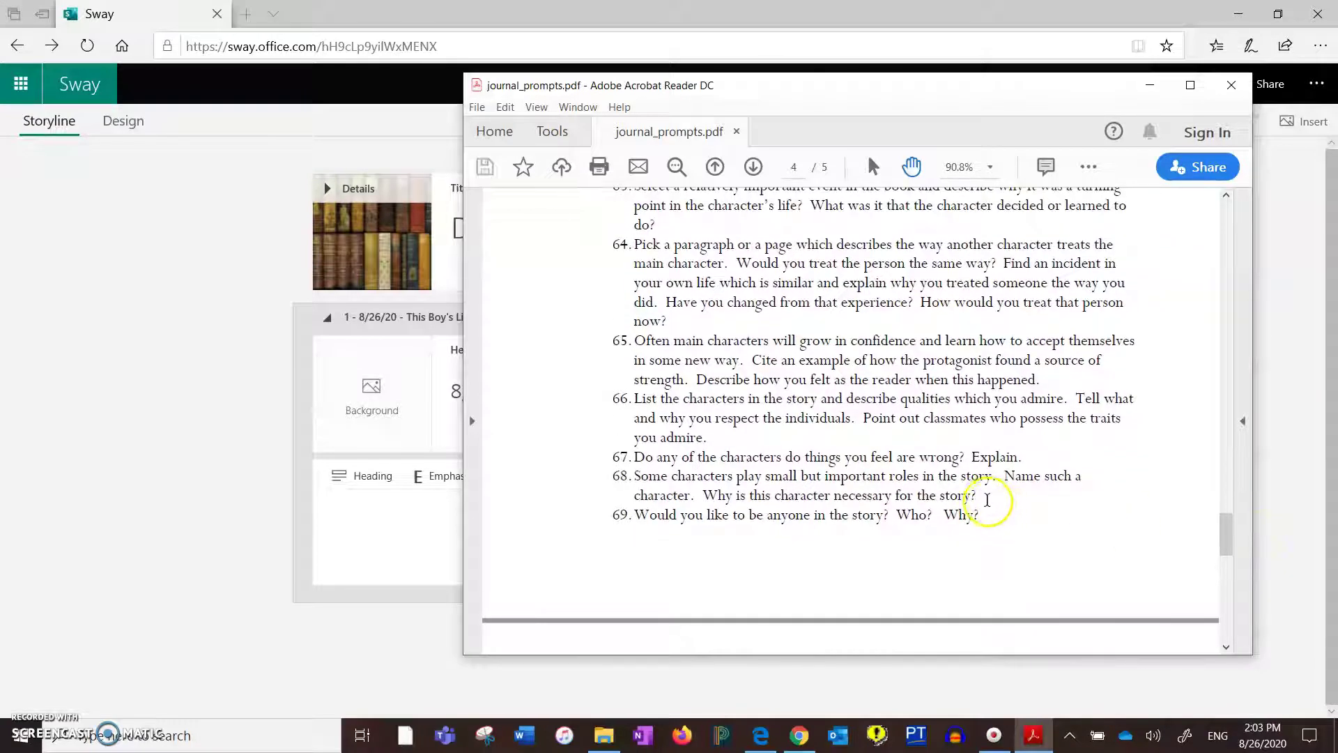
drag(983, 518, 680, 474)
click(680, 474)
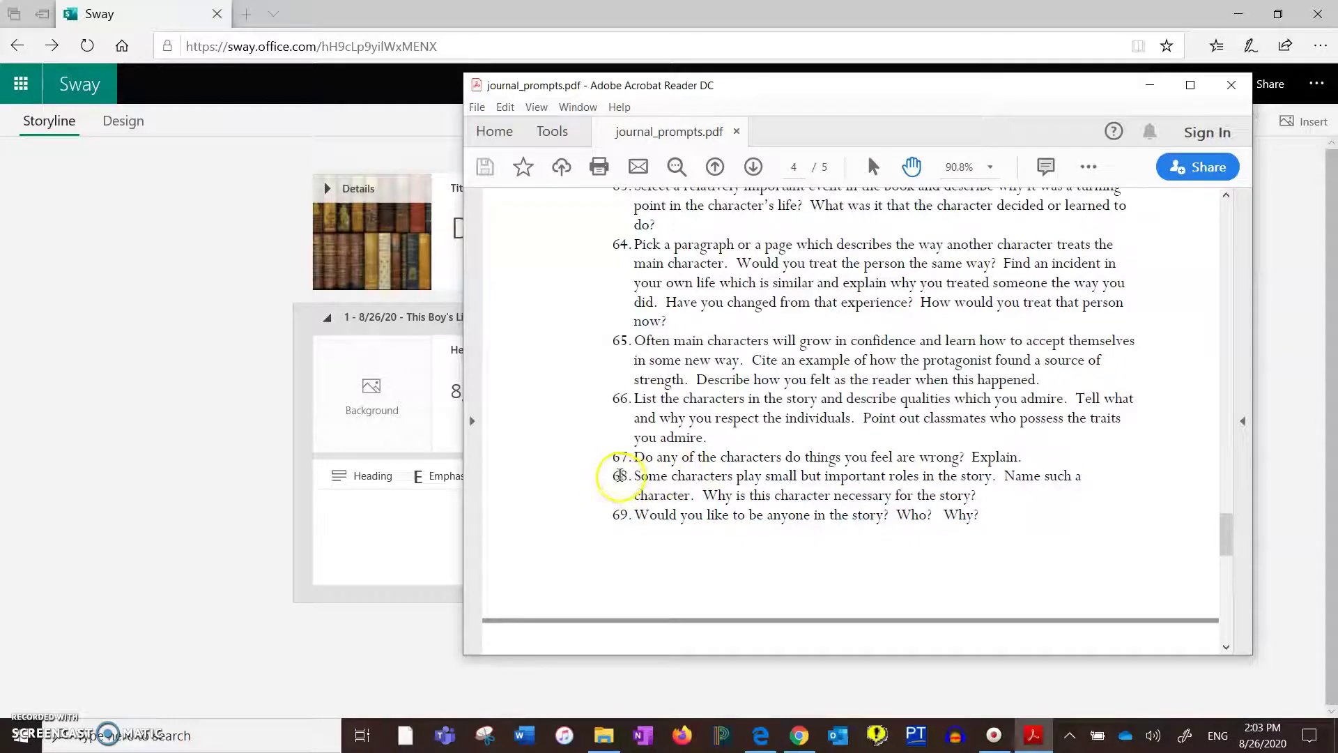
drag(613, 476, 983, 497)
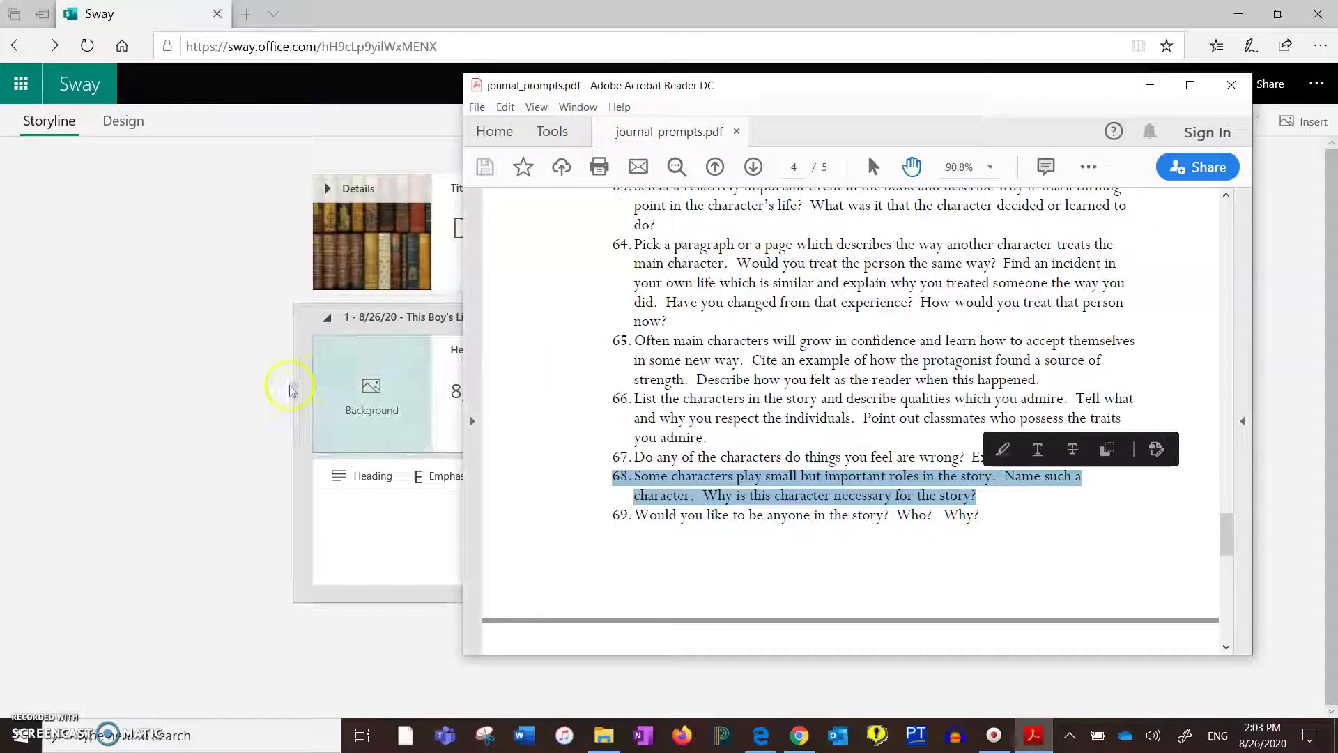
click(219, 424)
Step: Paste question 68 into the text card and add 'In This Boy's Life....Gil....The house was cavernous inside'
click(524, 518)
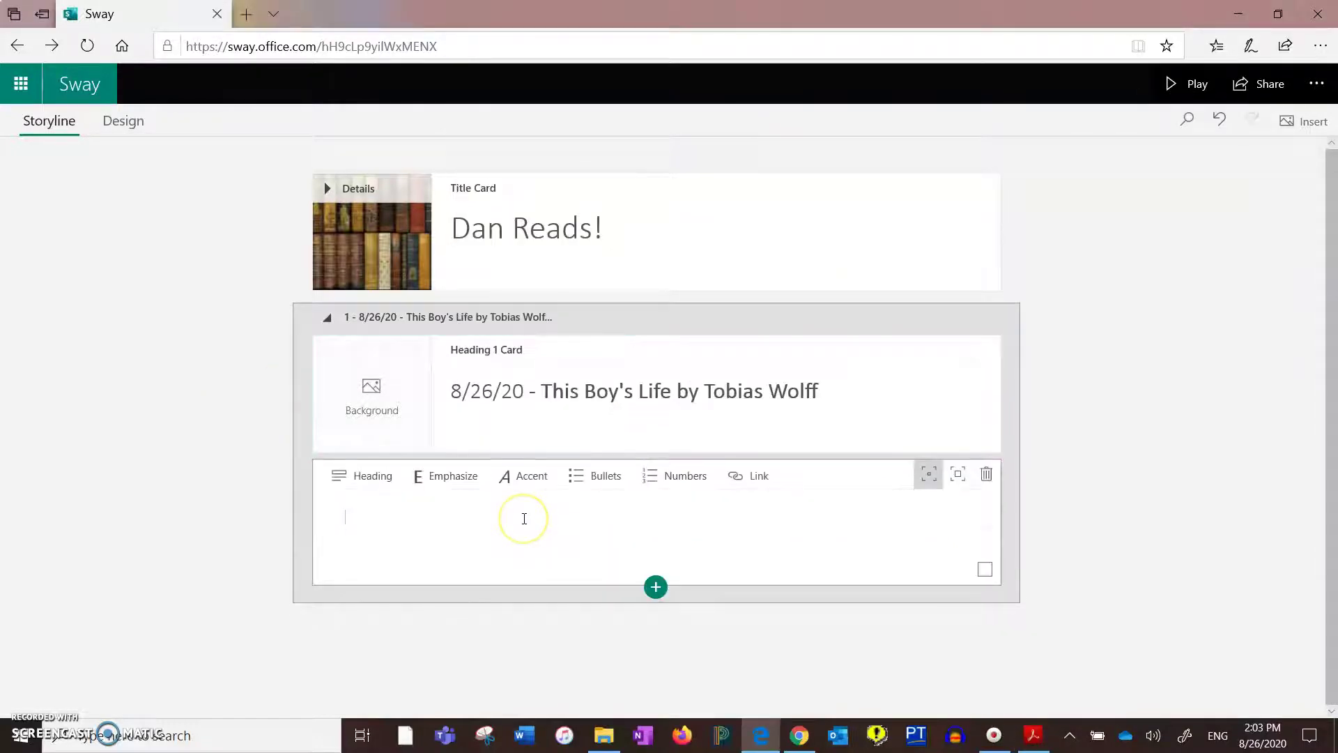
text(68.Some characters play small but important roles in the story. Name such a character. Why is this character necessary for the story?)
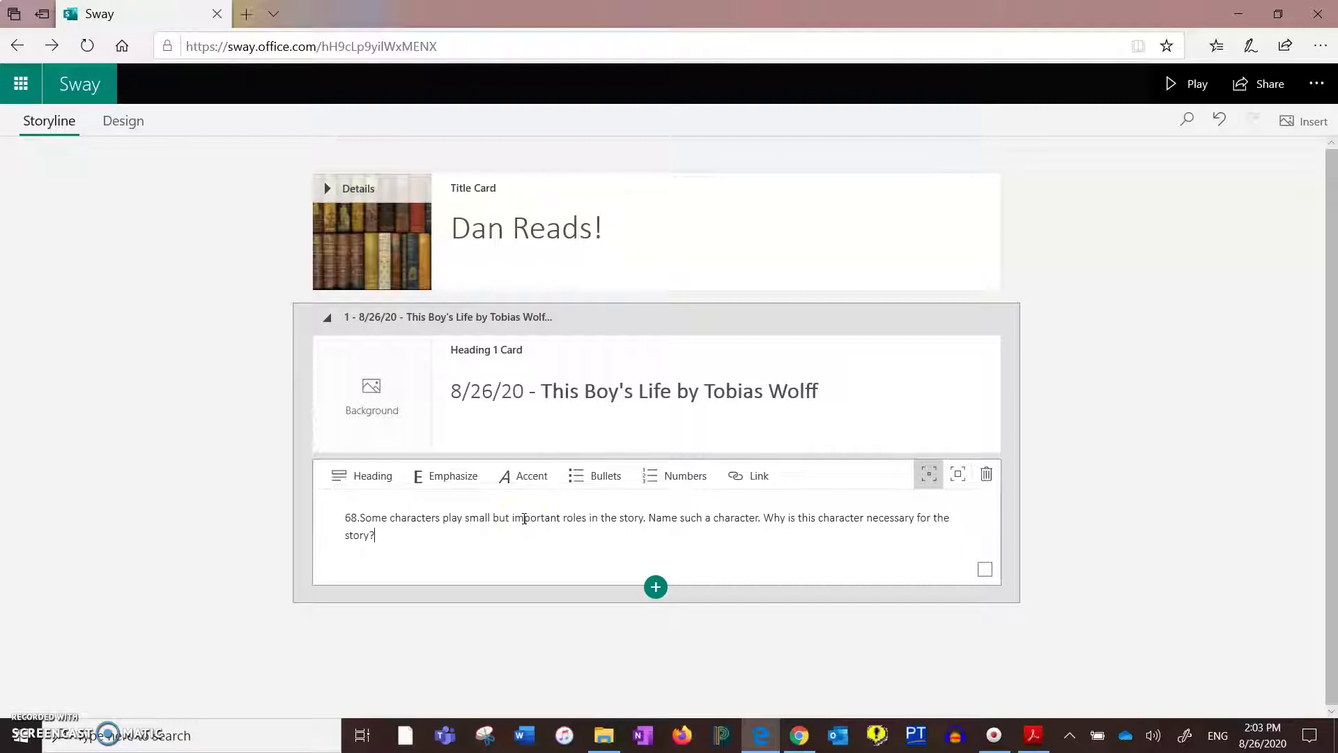
click(496, 544)
key(Return)
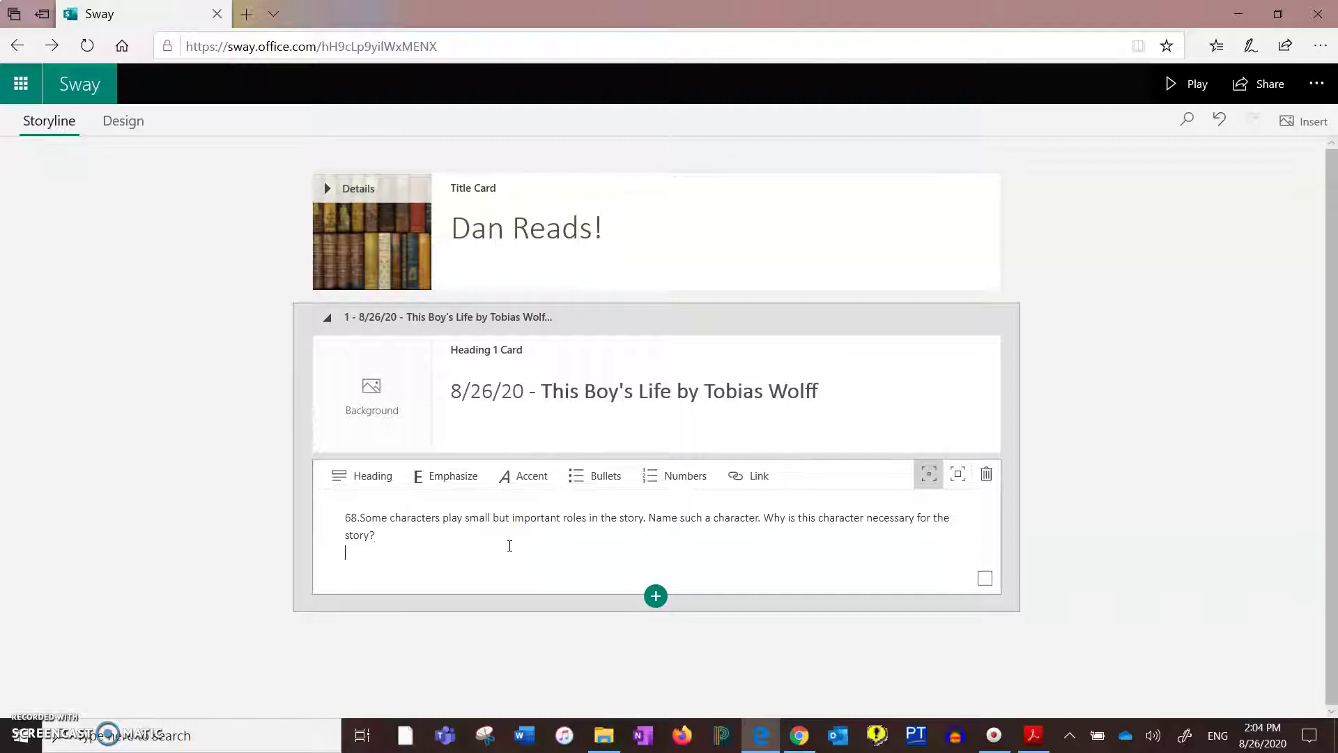
text(In This Boy's Li)
text(fe....Gil....")
text(The house was co)
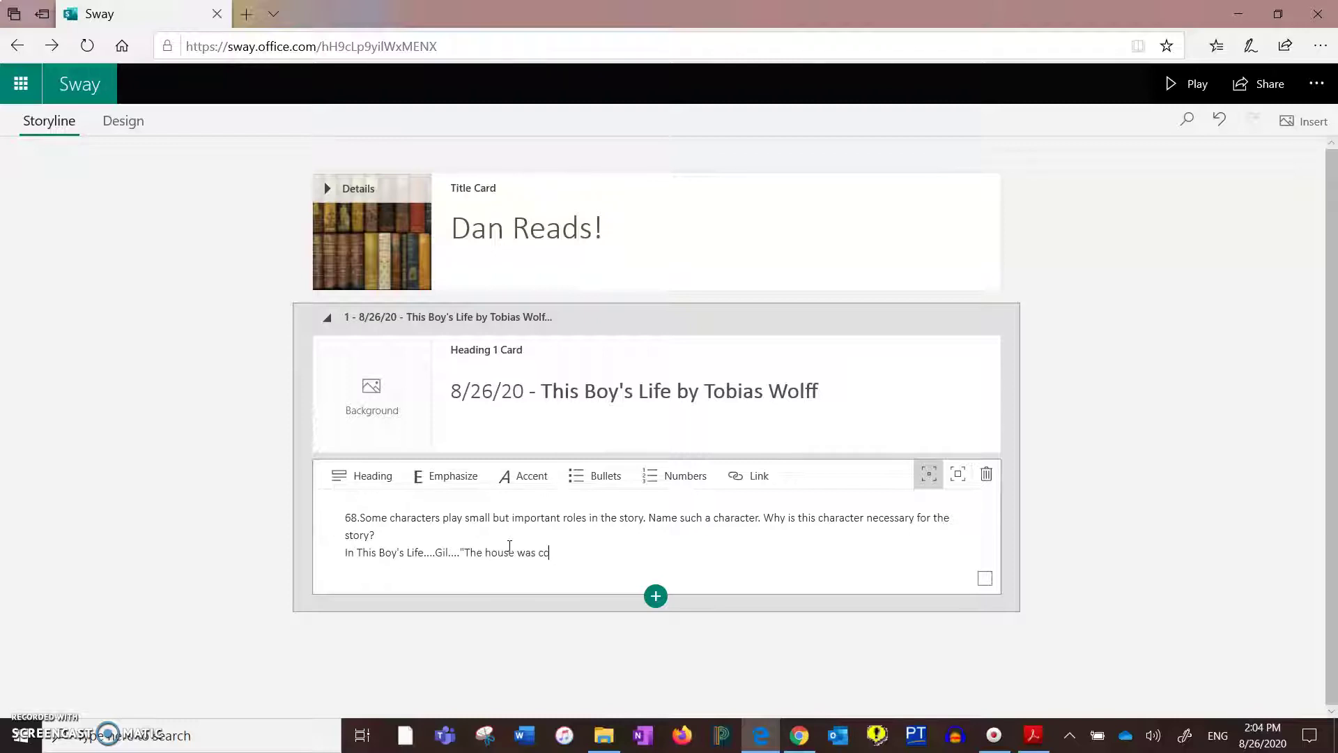
text(vernous inside)
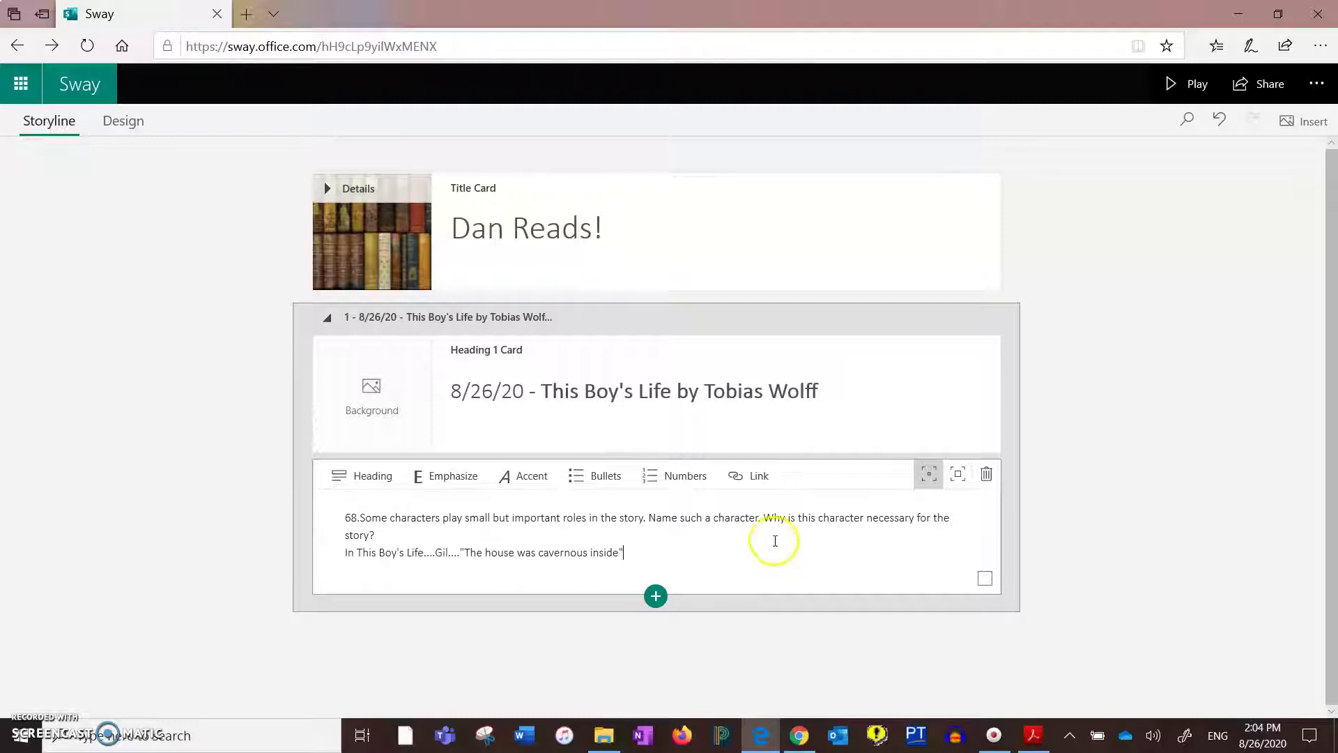
click(616, 412)
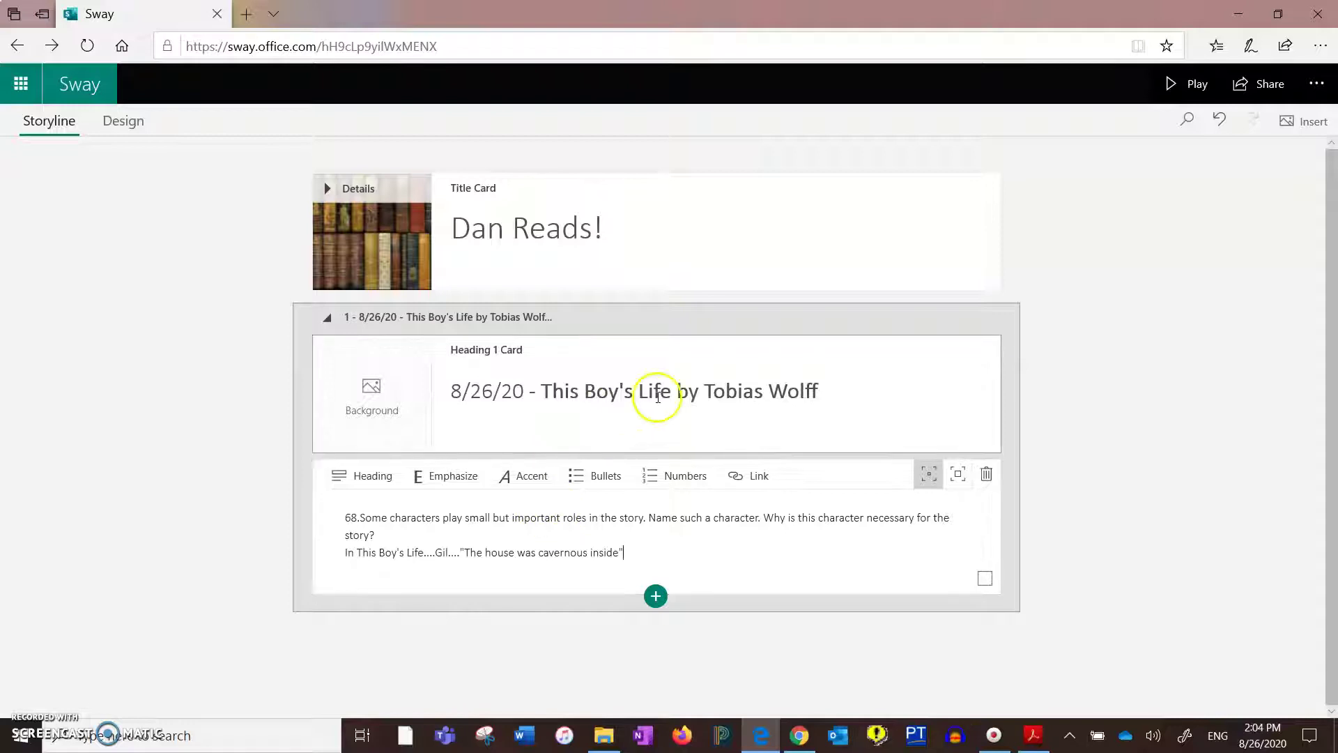
Step: Search Insert images for Tobias Wolff and browse the results for the heading card
click(378, 374)
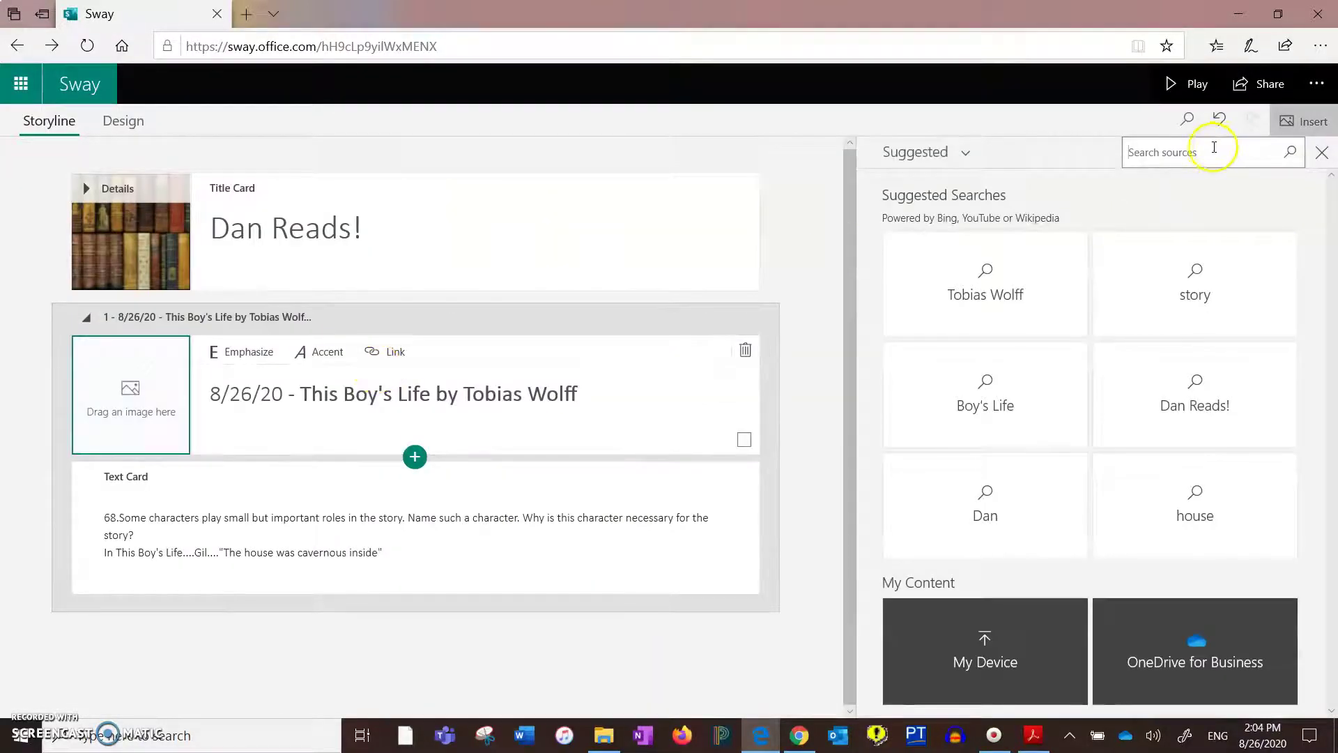
click(1015, 271)
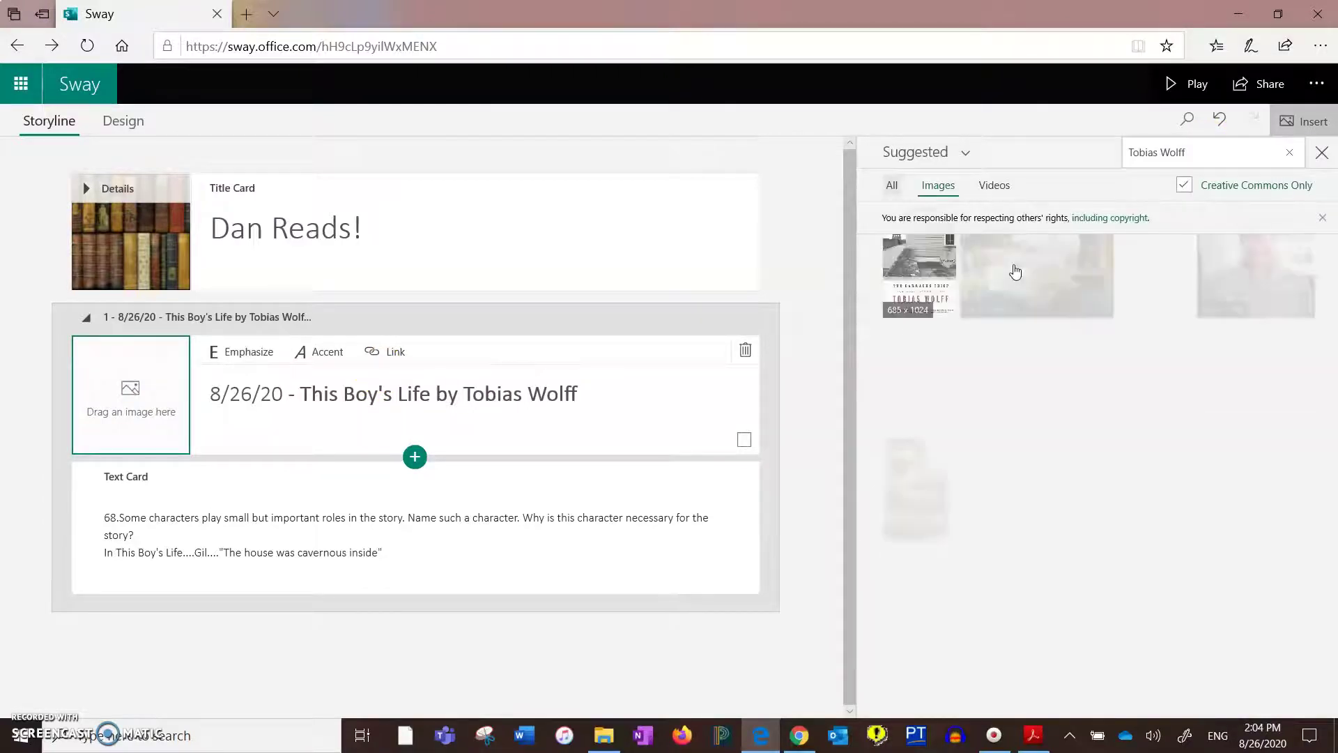
click(1052, 364)
drag(1052, 363, 1023, 430)
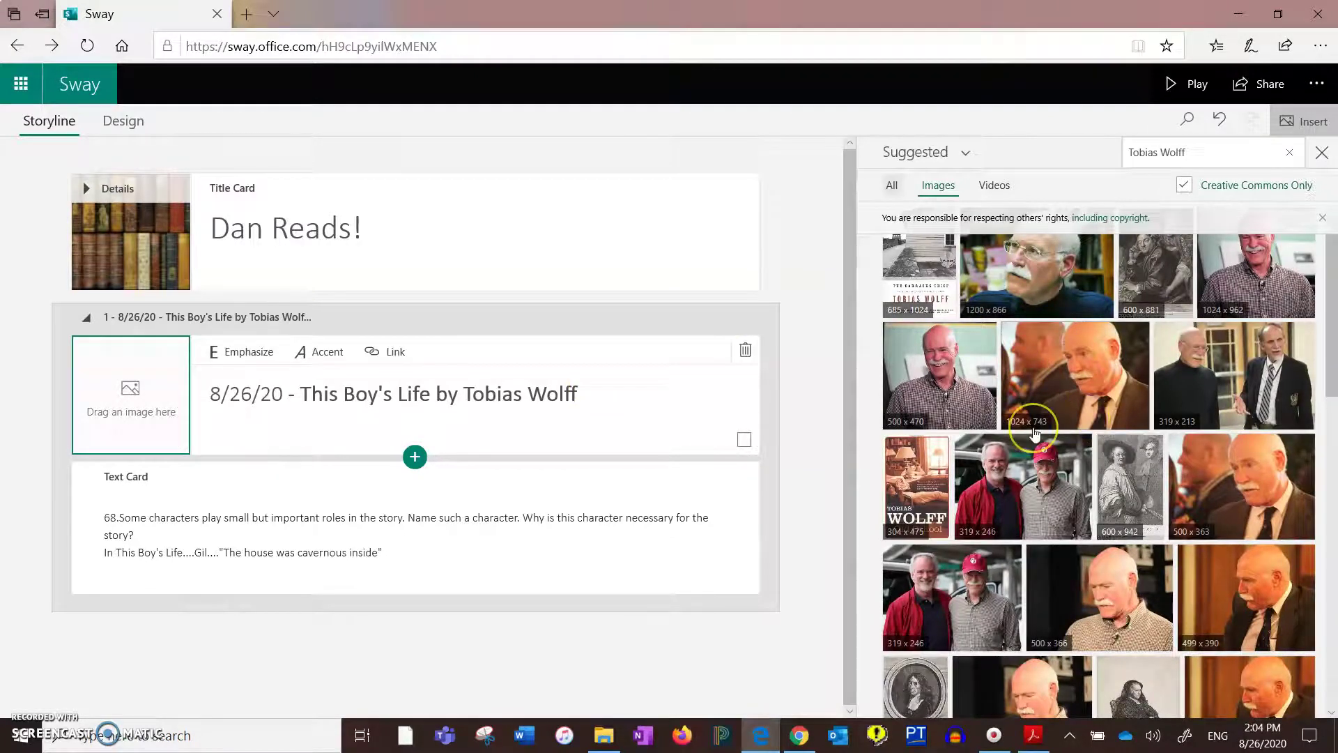
scroll(1023, 429, down, 3)
scroll(1035, 432, down, 1)
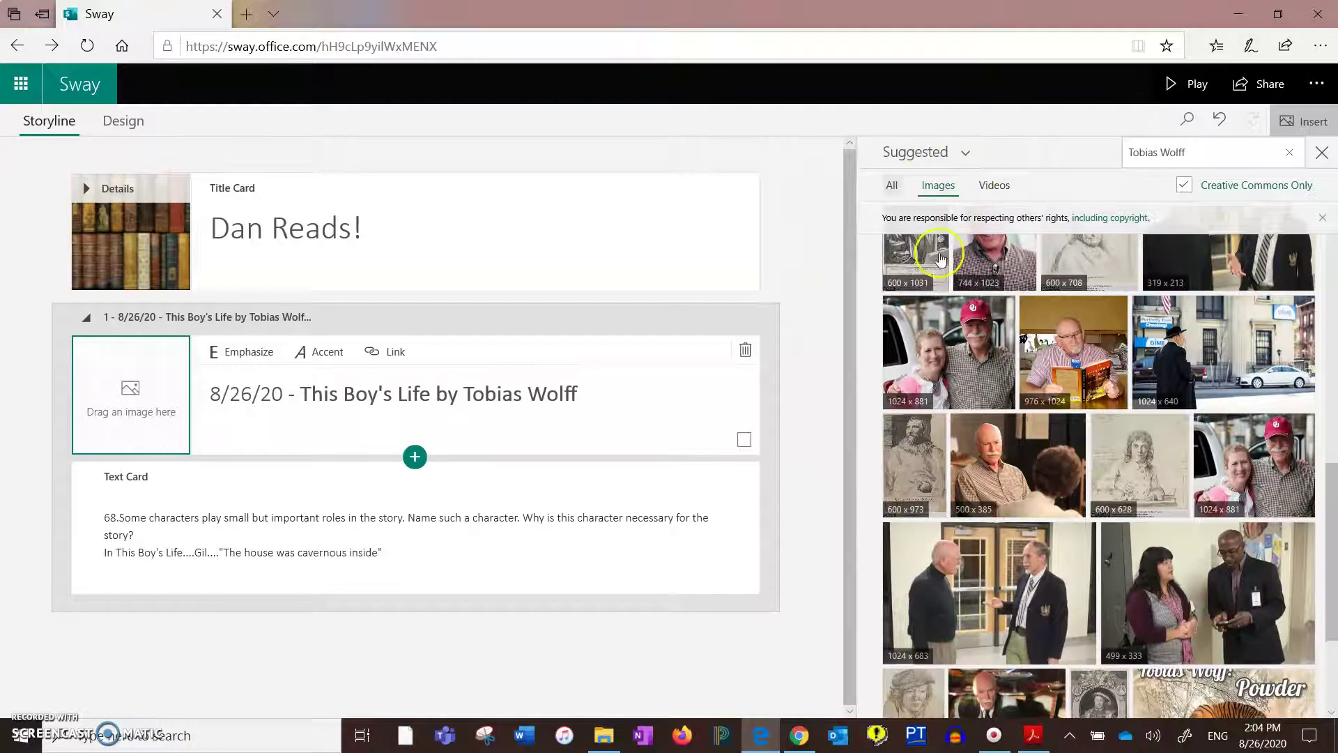
click(974, 352)
scroll(973, 352, down, 3)
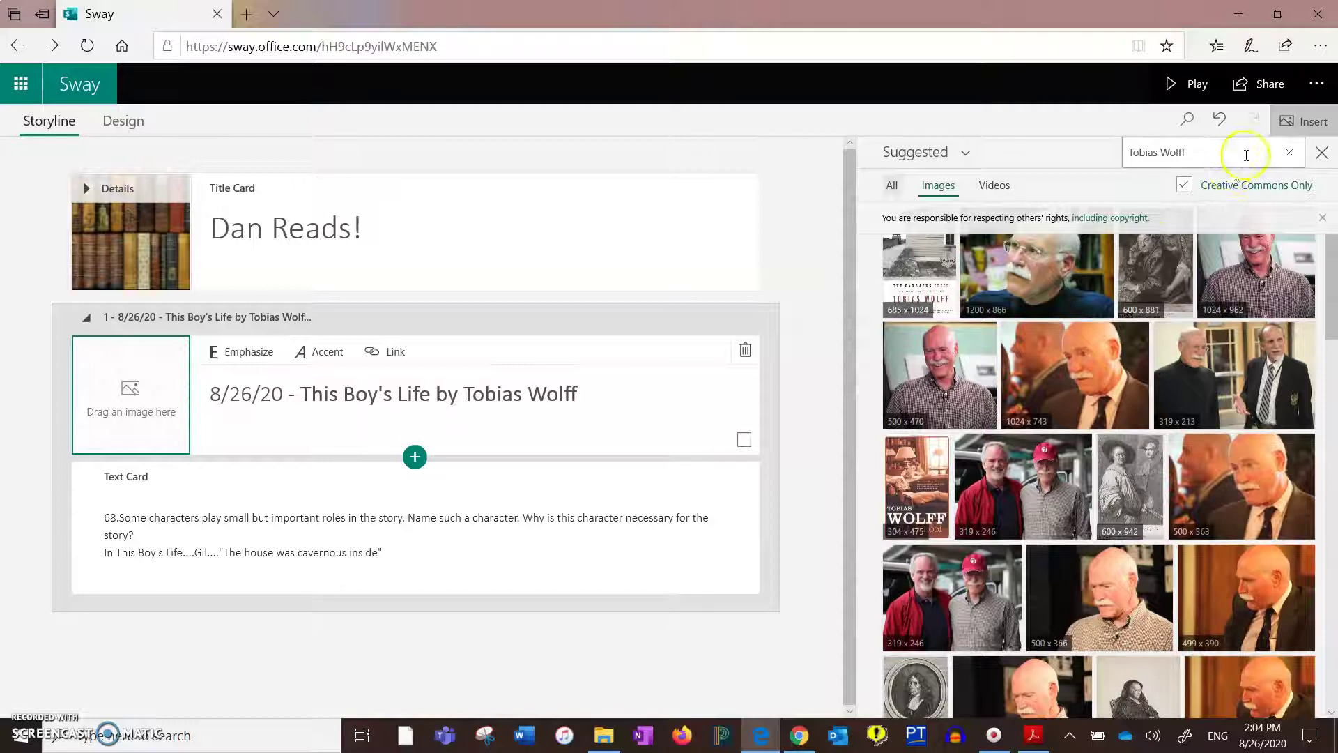
Step: Search images for 'this boy's life' and add the poster to the heading card
click(1223, 157)
drag(1224, 158, 1117, 153)
text(t)
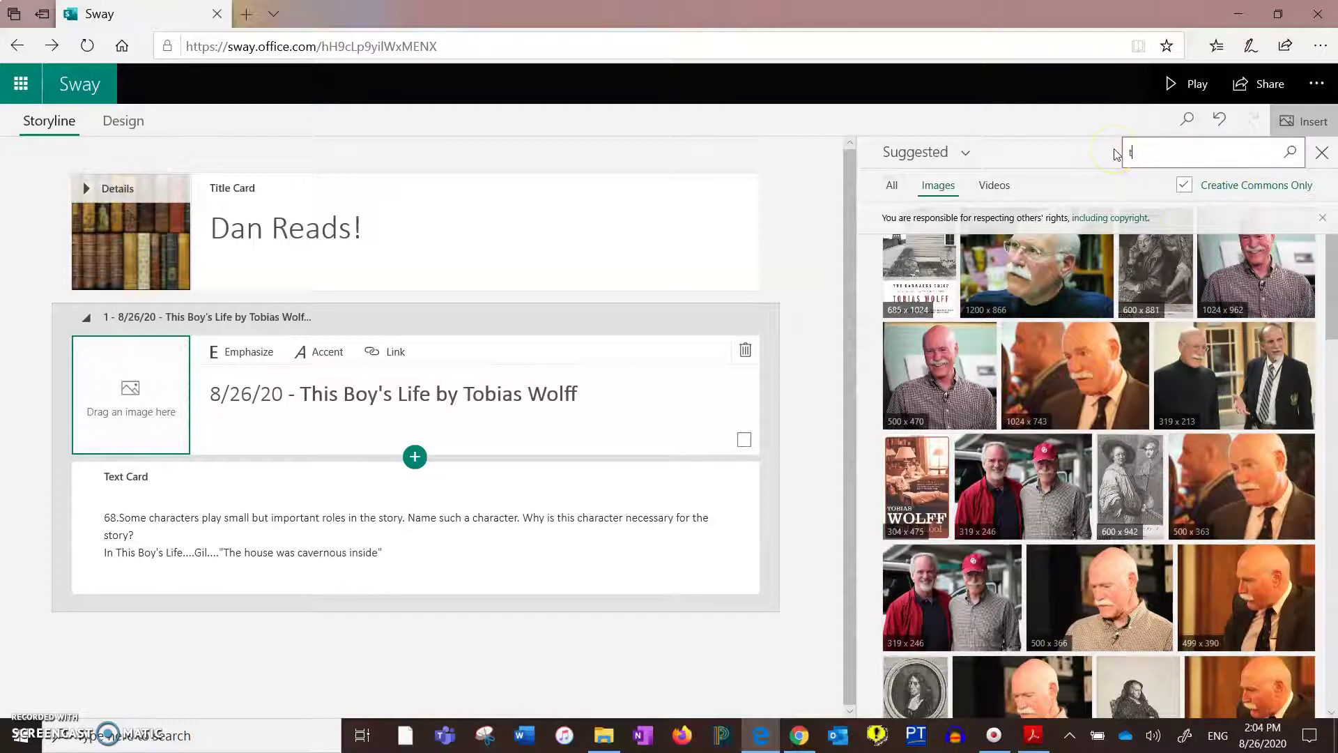
text(his boy's life)
key(Return)
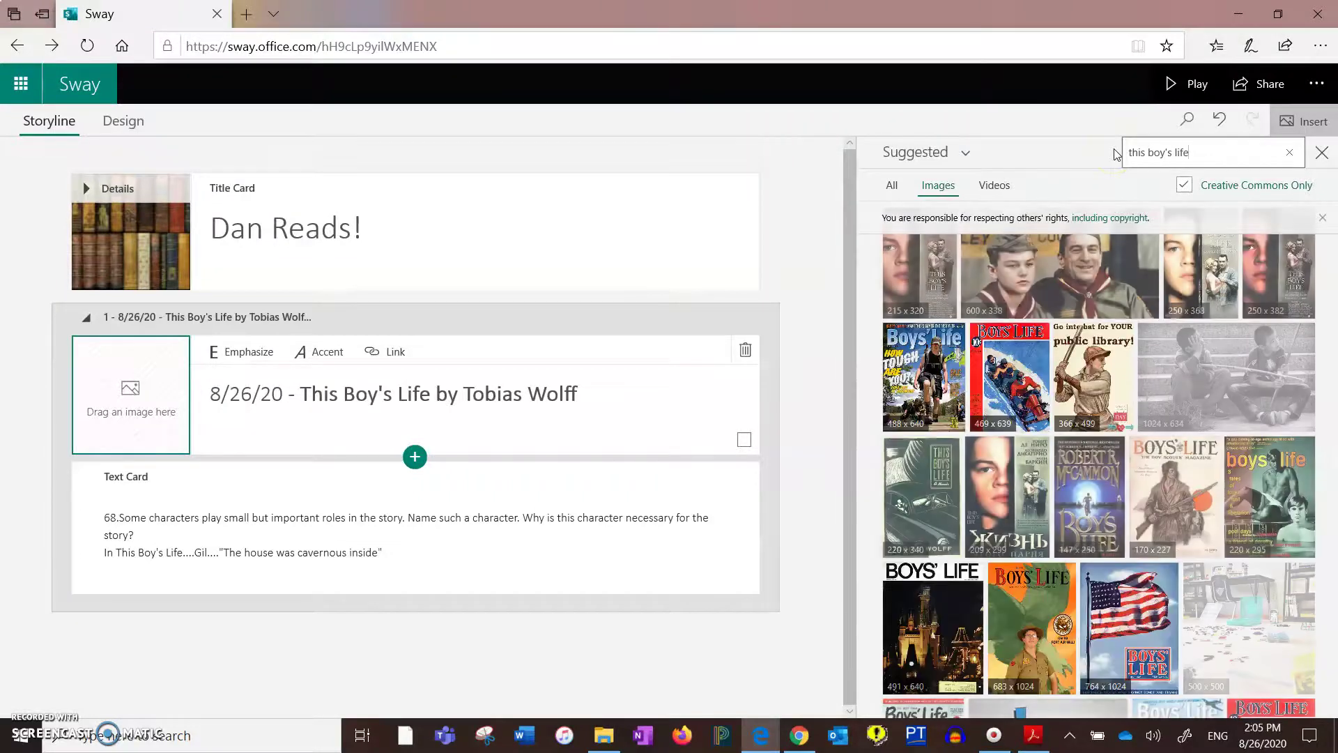
click(1201, 374)
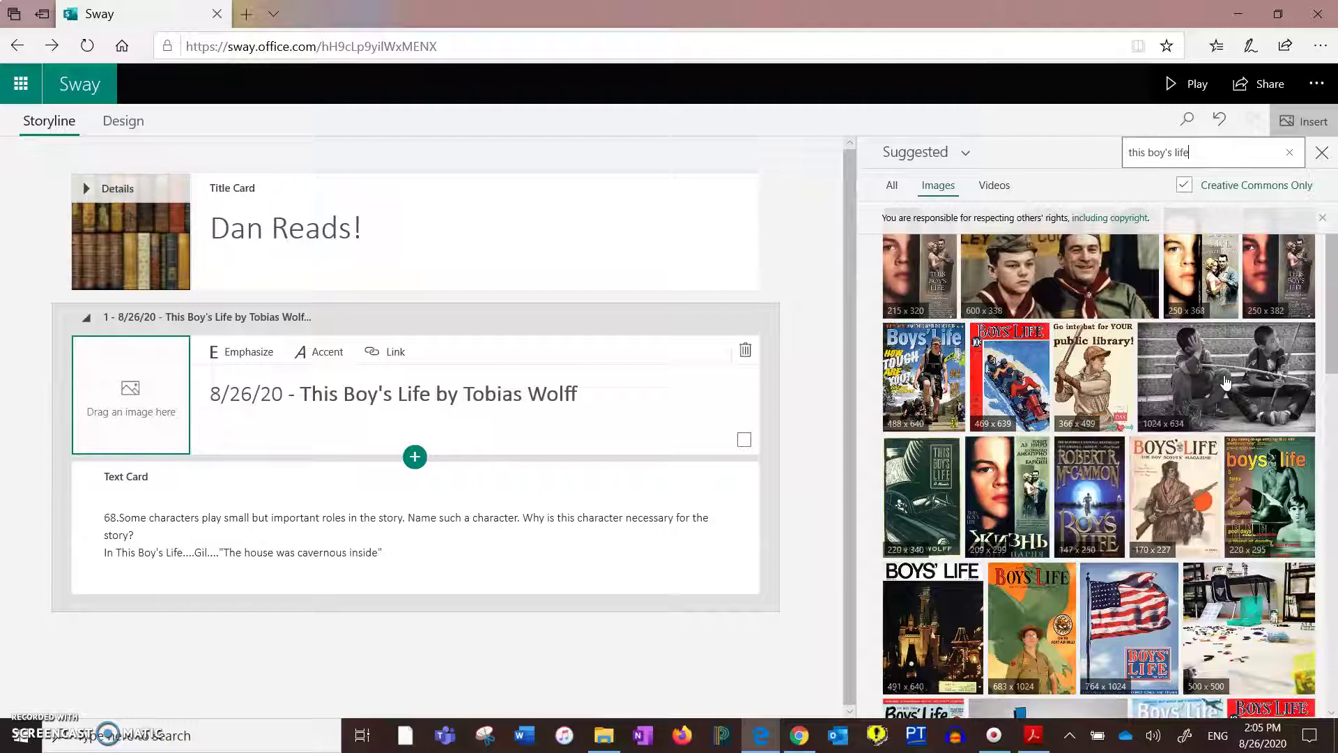
scroll(1226, 382, down, 5)
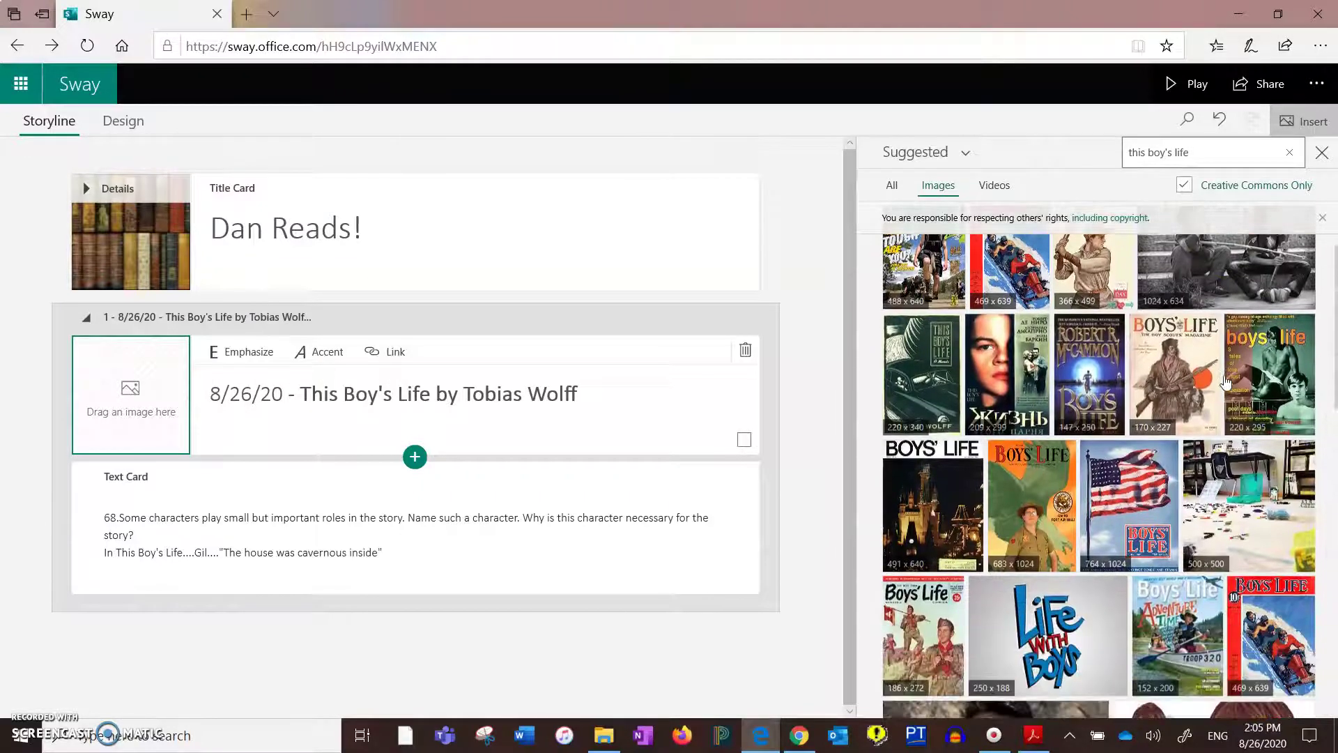
scroll(1225, 382, down, 2)
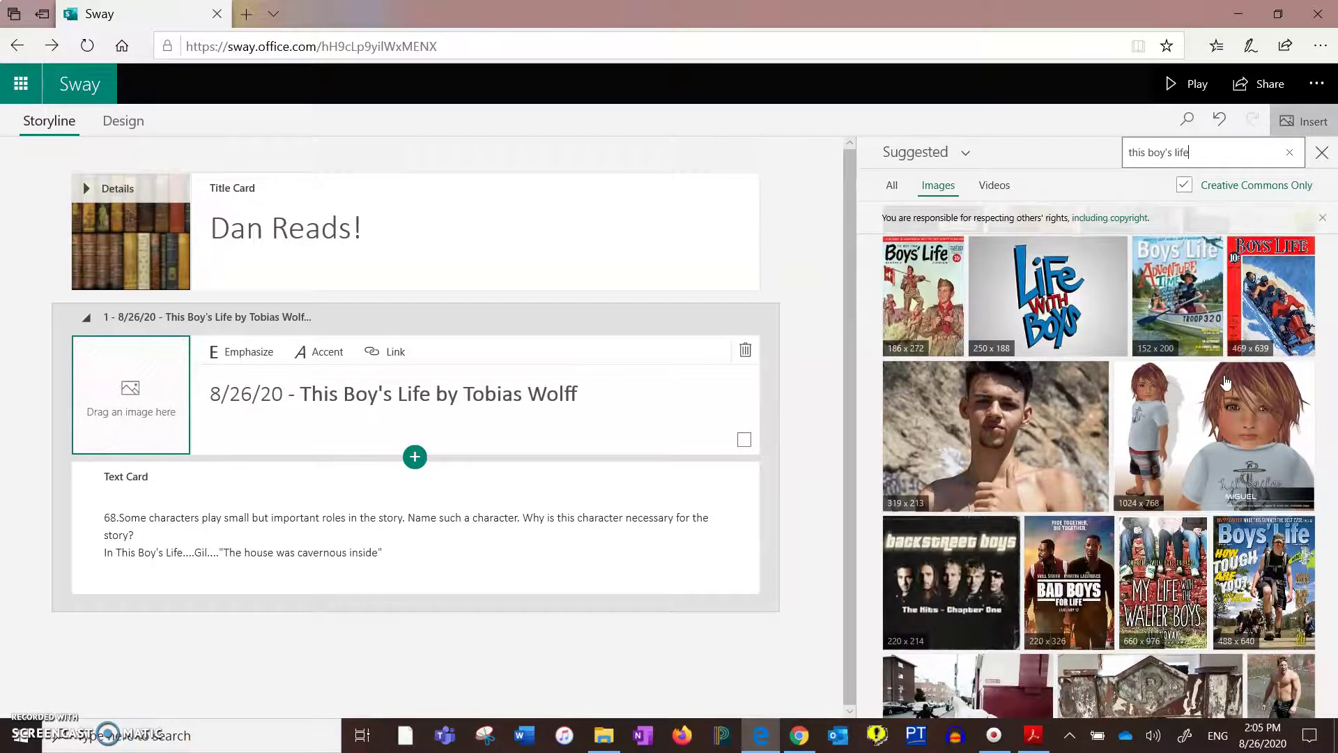
scroll(1225, 382, up, 7)
click(1085, 293)
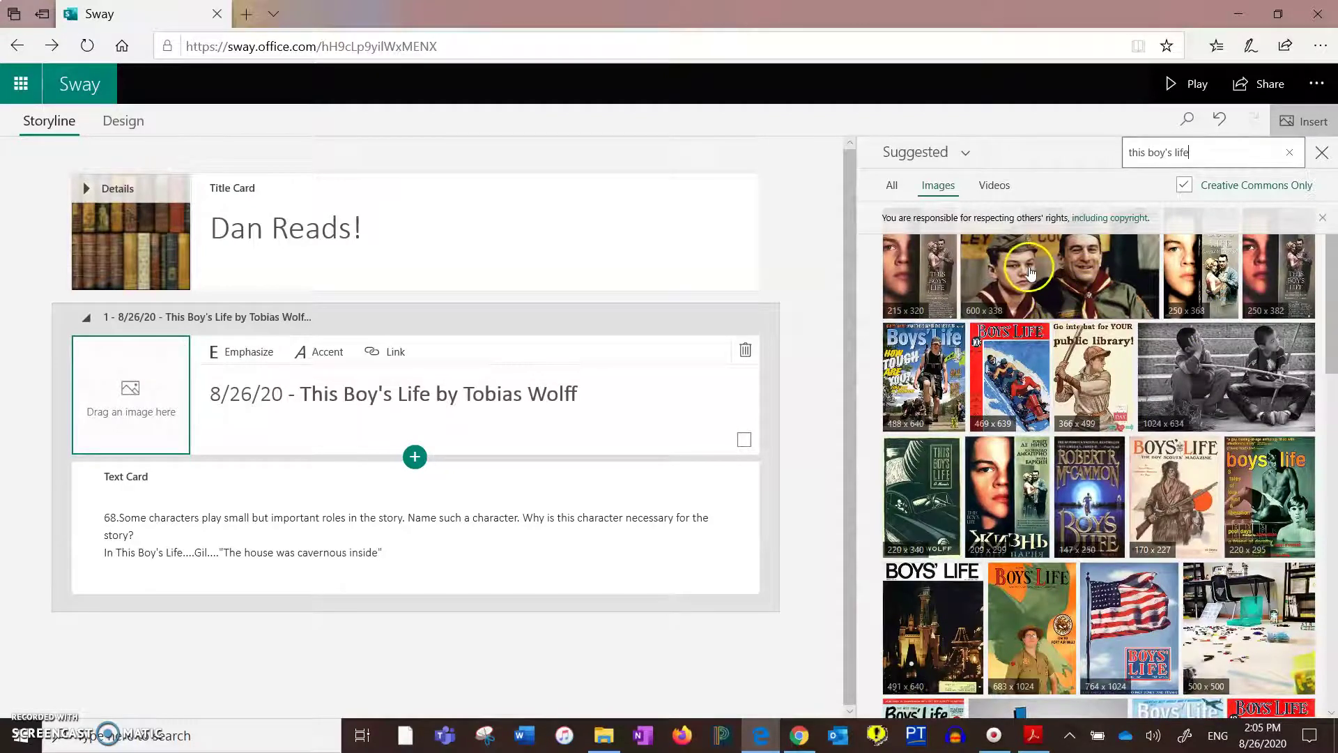
click(936, 267)
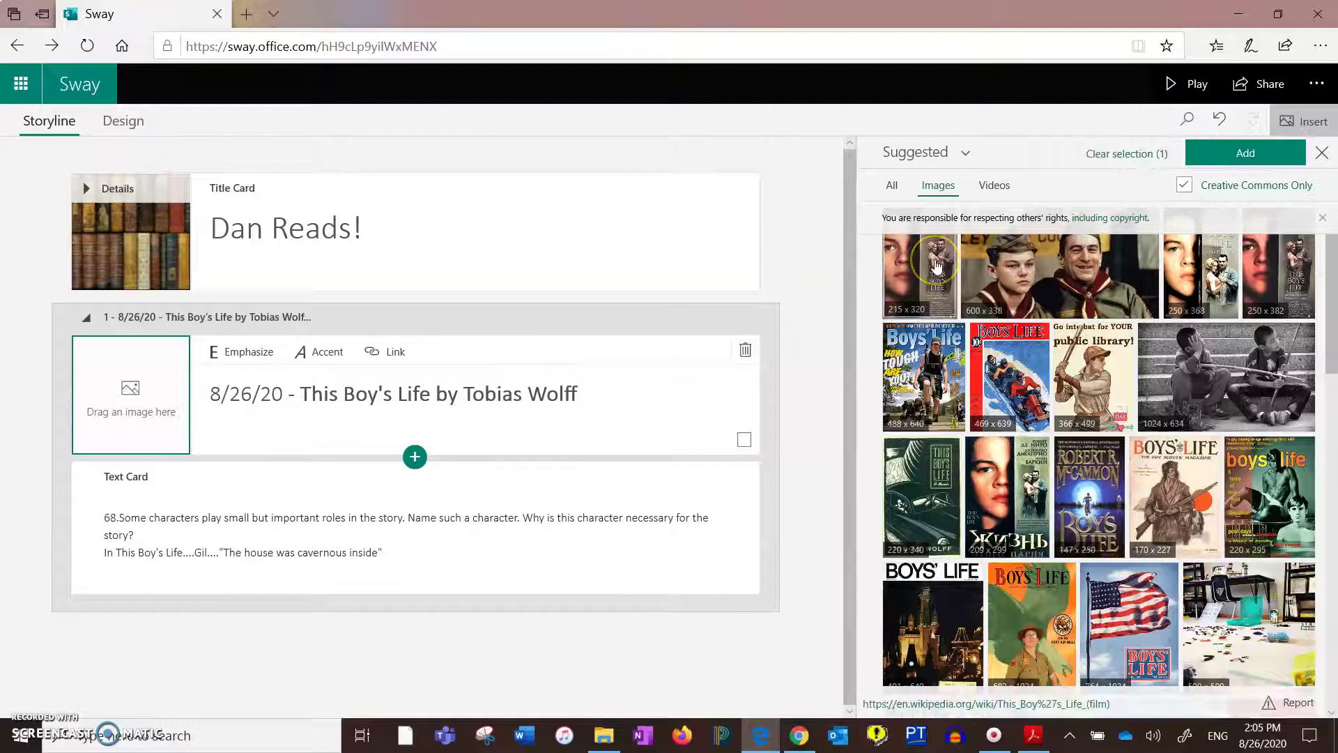
click(1255, 152)
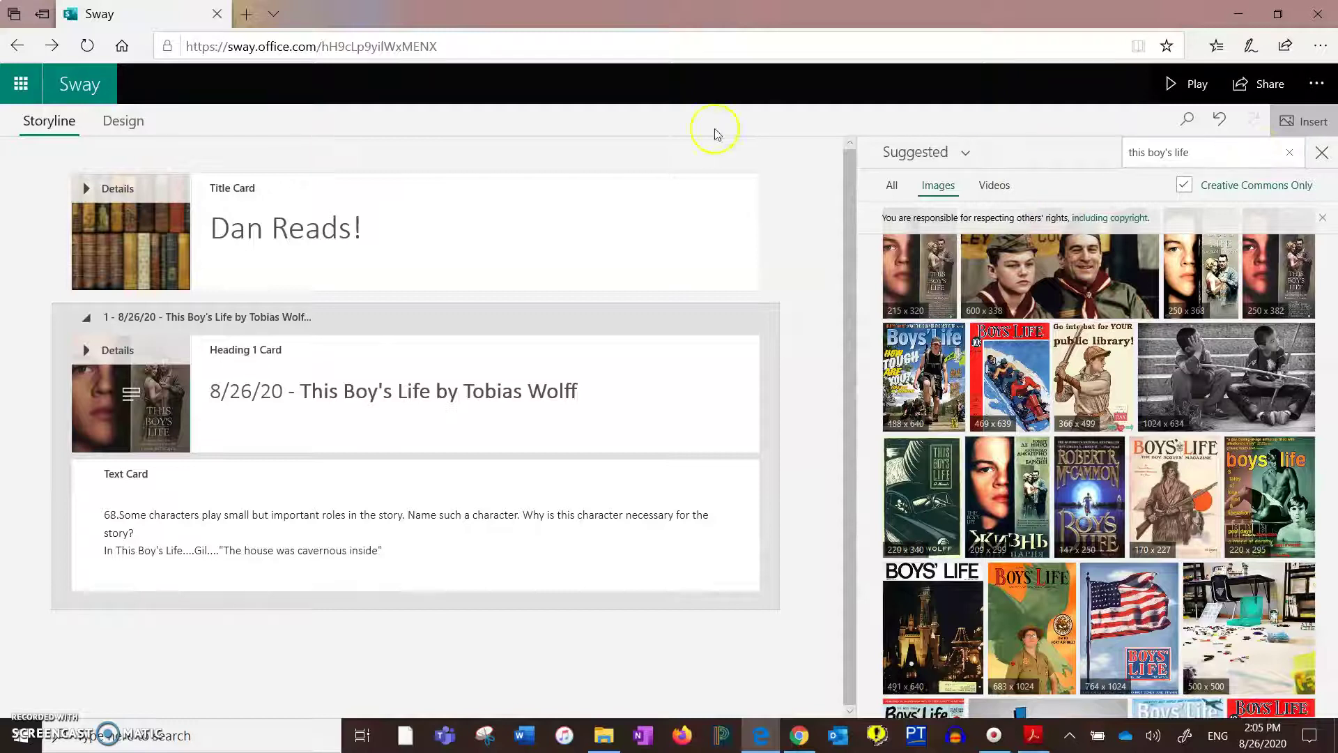
Step: Insert an empty image card below the question text card
click(411, 503)
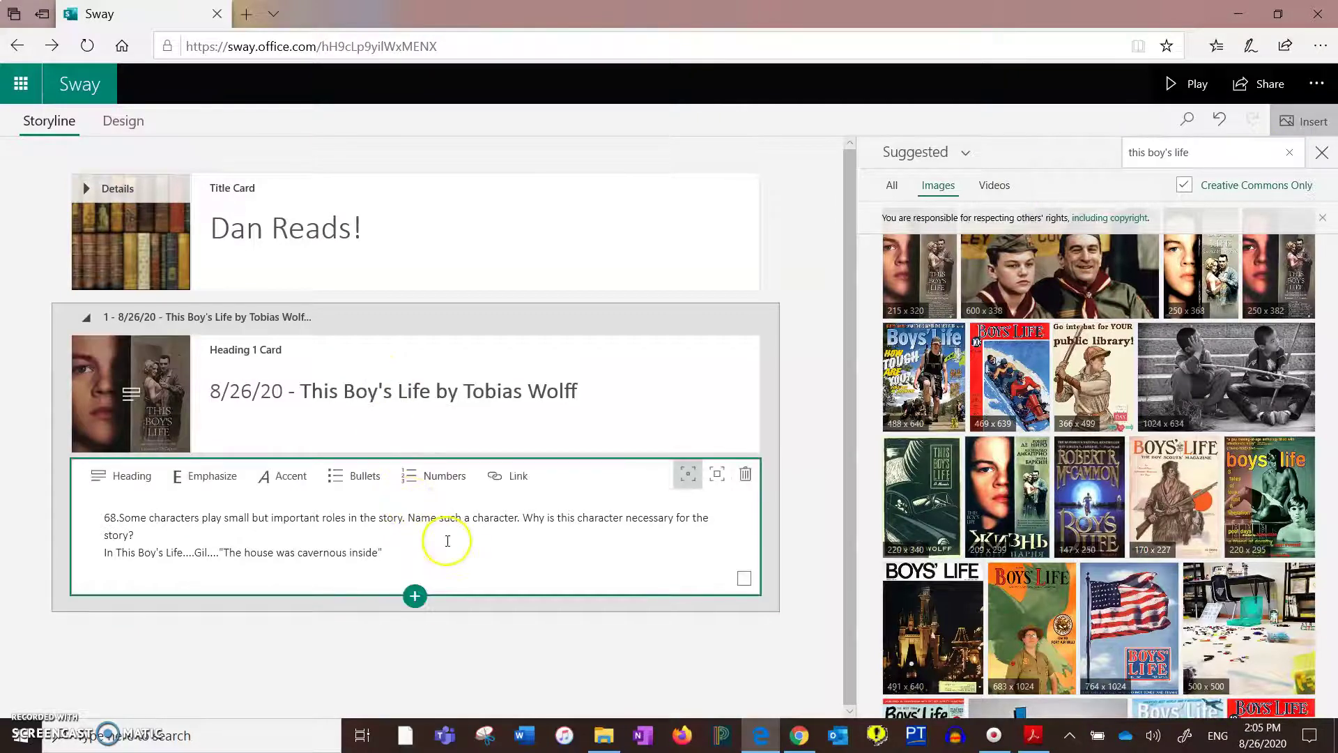
click(415, 596)
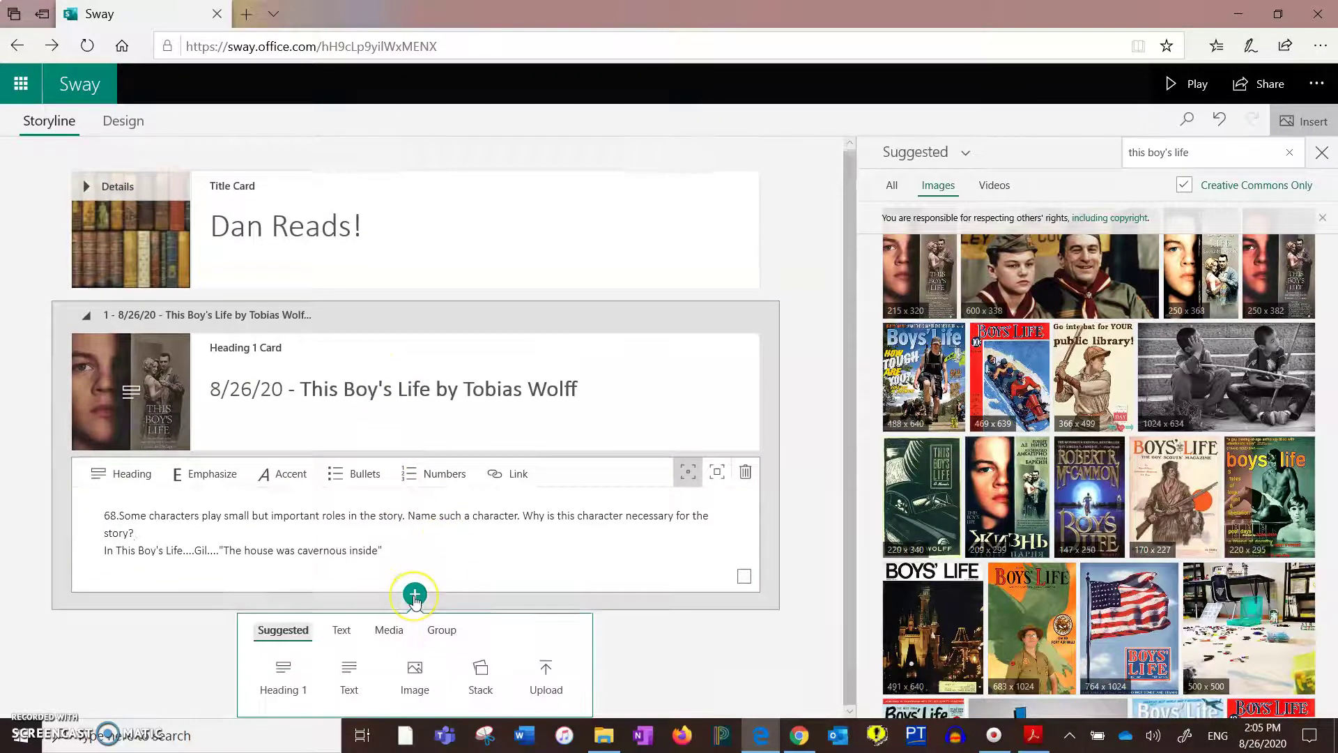
click(415, 673)
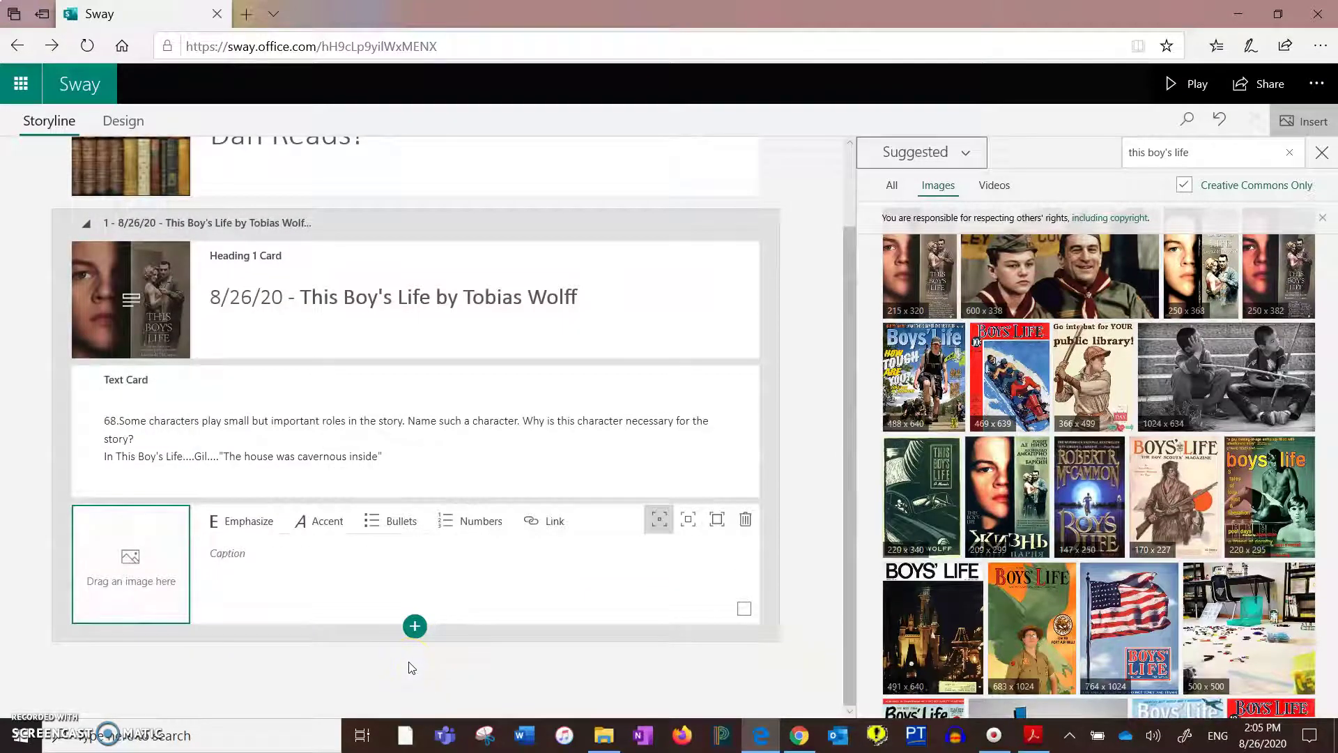
click(689, 423)
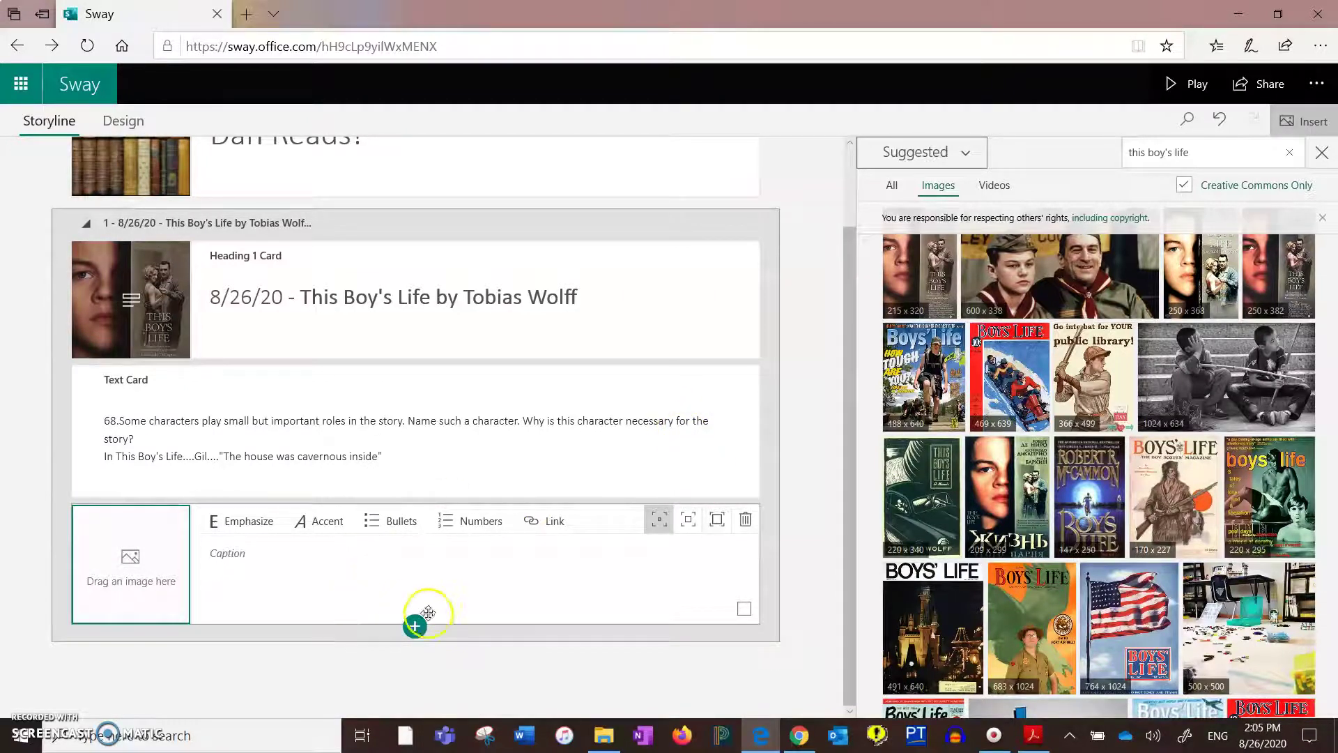
click(441, 432)
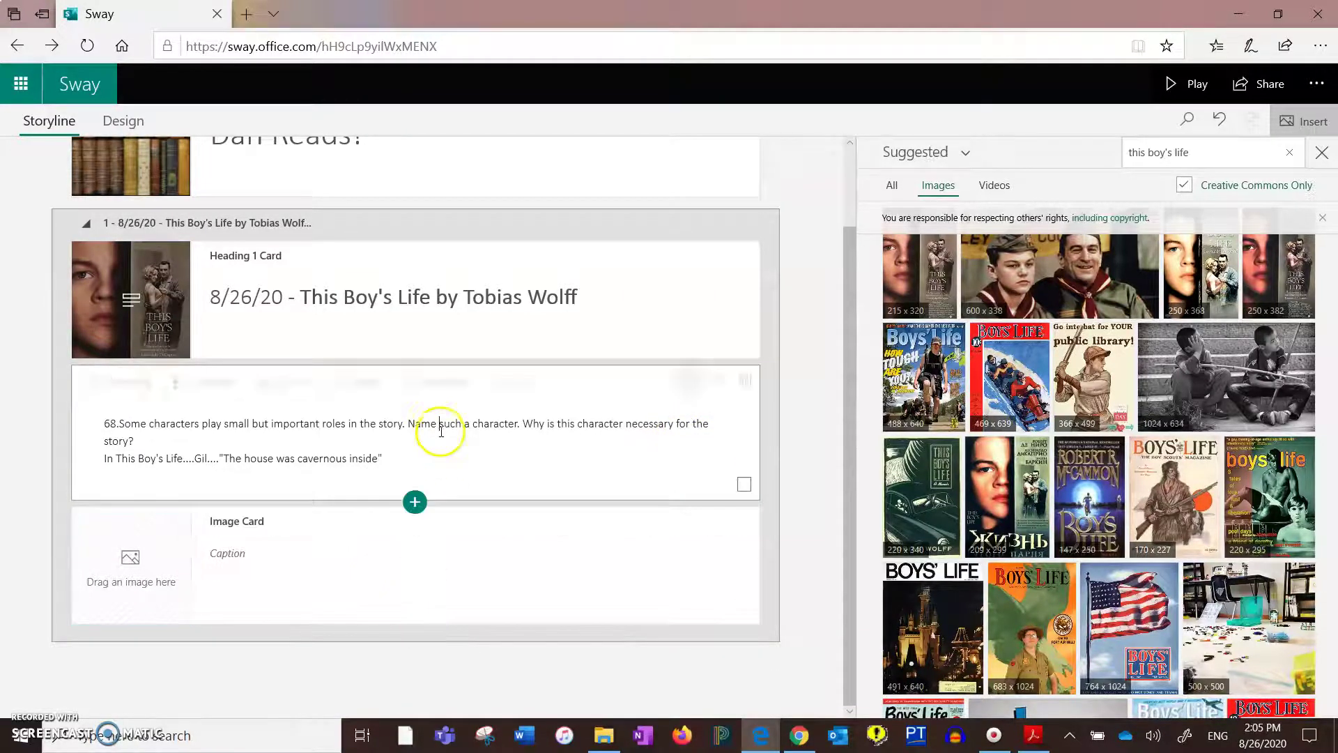
click(415, 502)
click(651, 555)
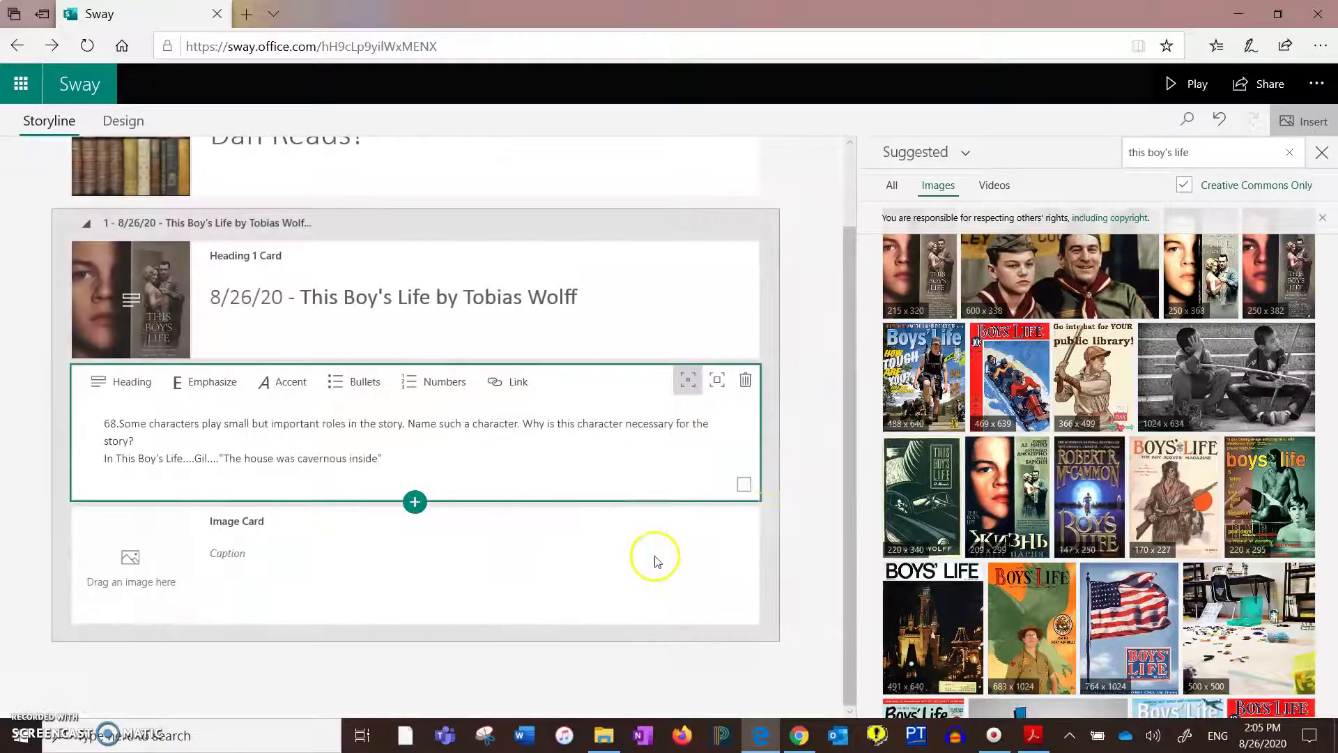
scroll(1175, 417, down, 1)
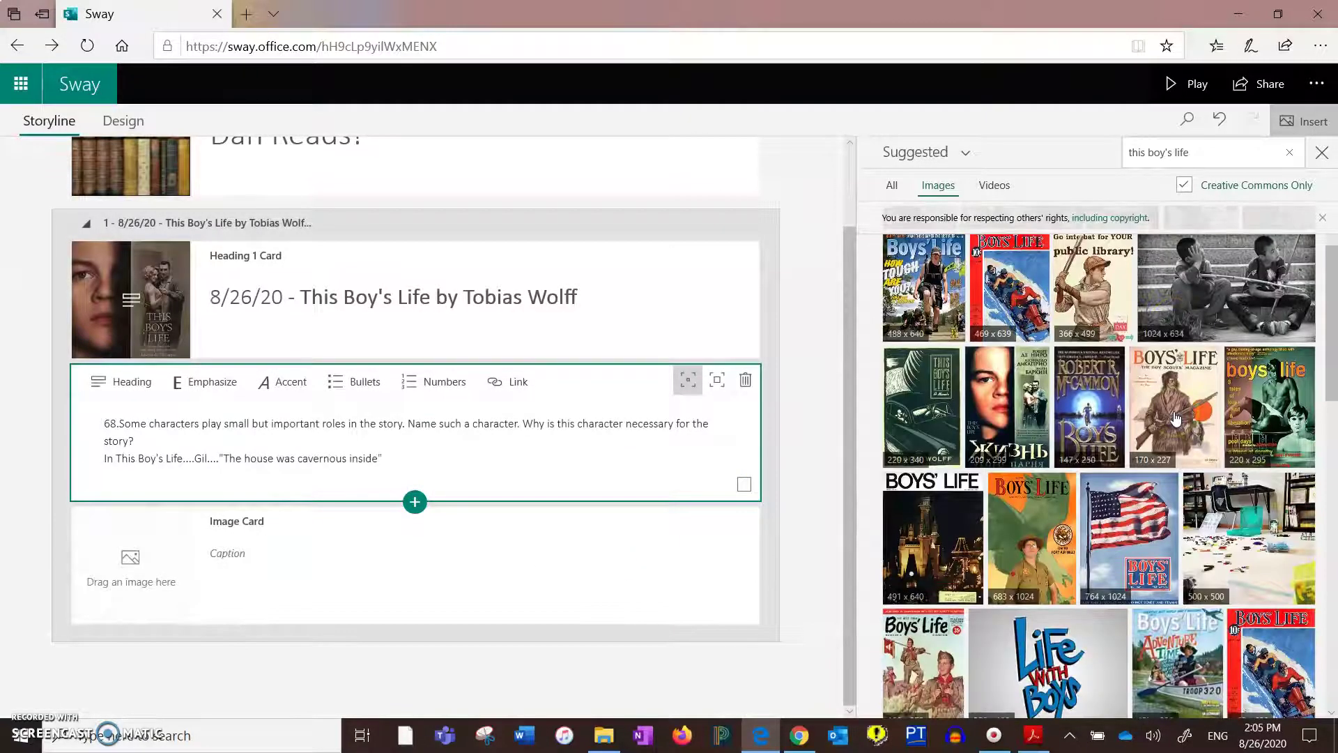
scroll(1175, 417, up, 1)
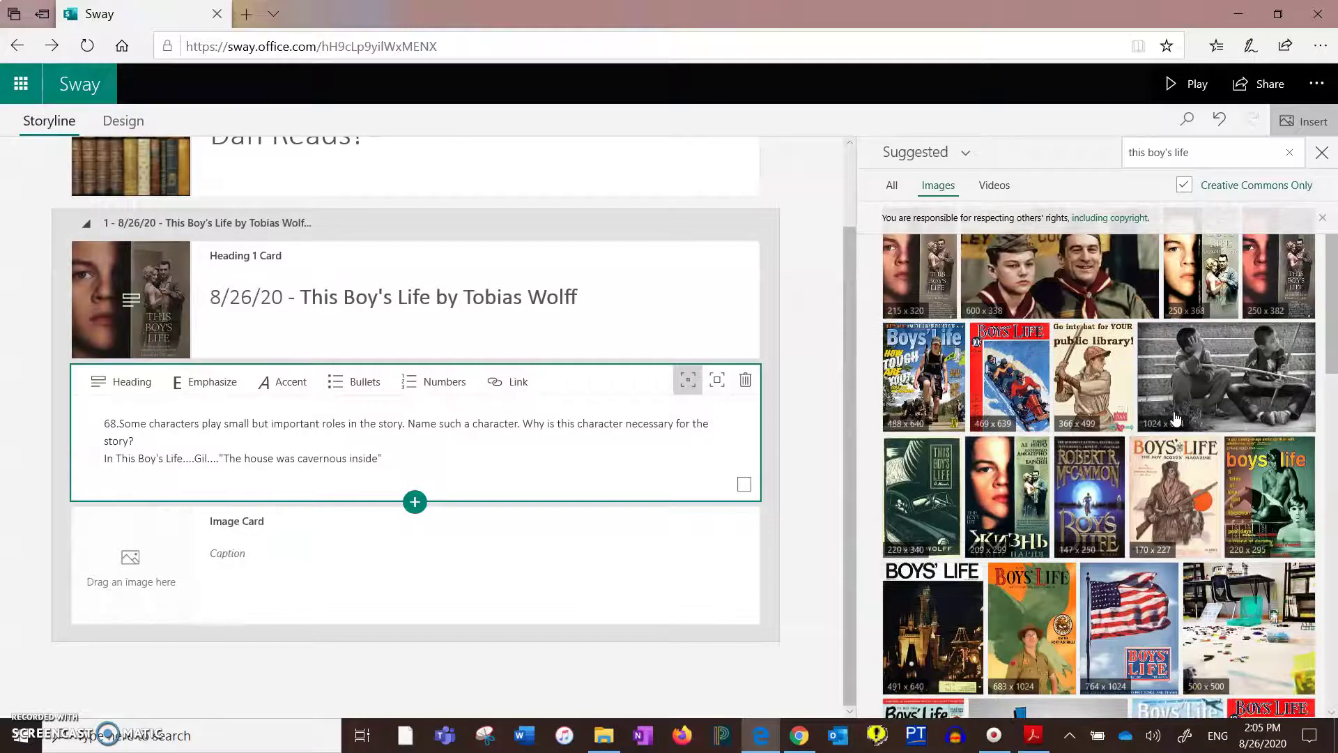
Step: Search images for 'Dos Equis' and add the first result to the storyline
click(1208, 152)
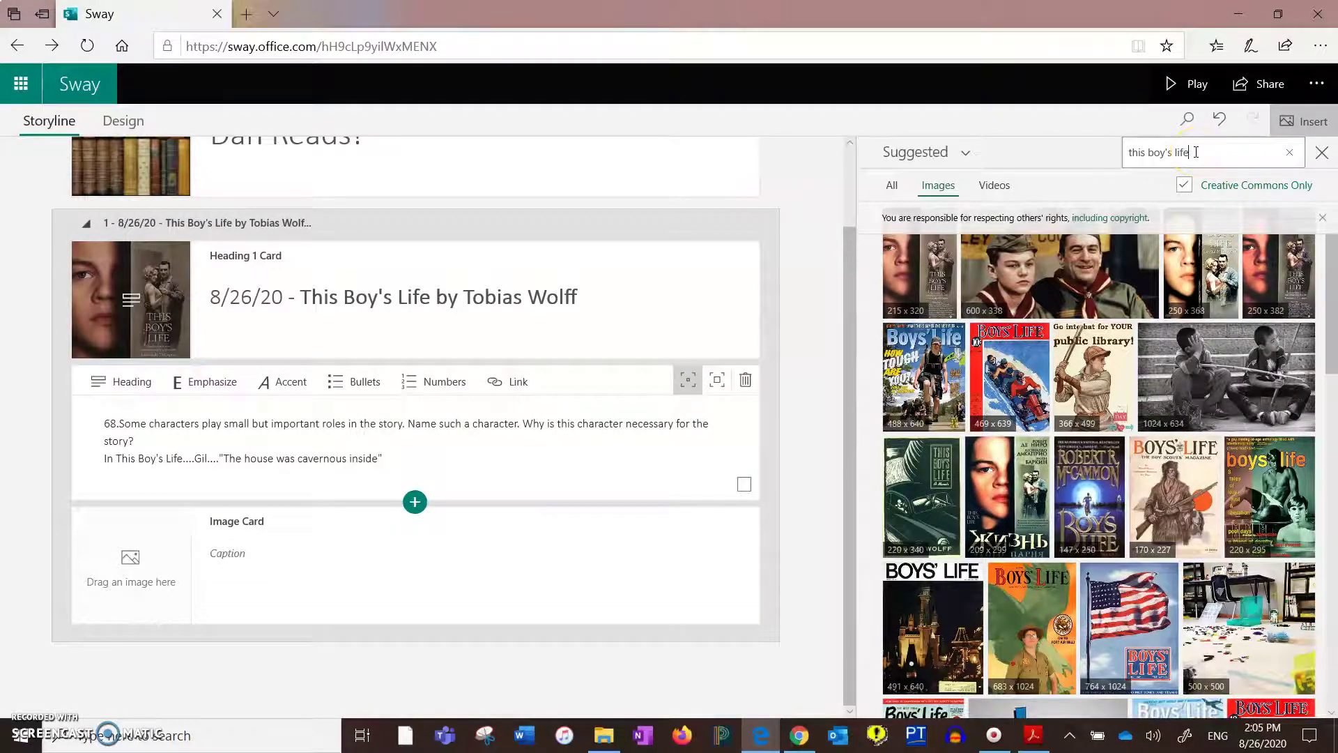
drag(1196, 152, 1036, 155)
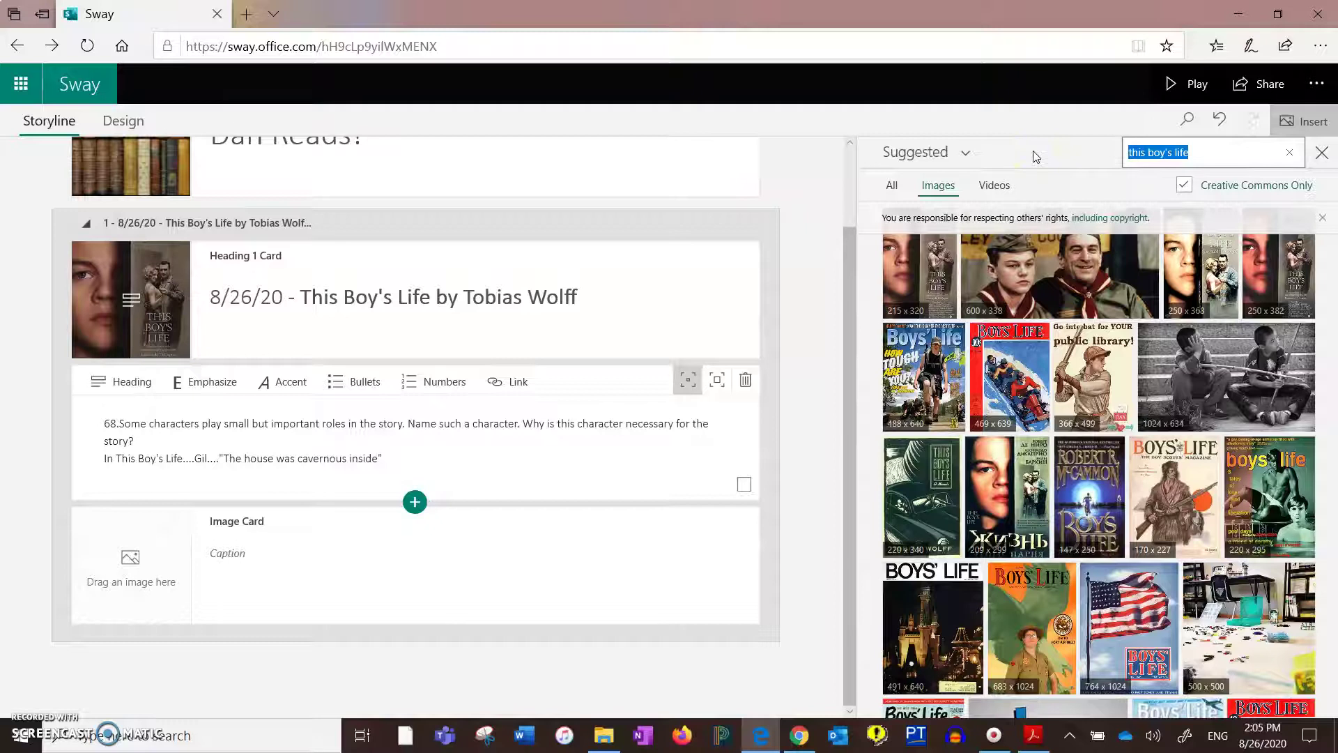
text(Dos Equis)
key(Return)
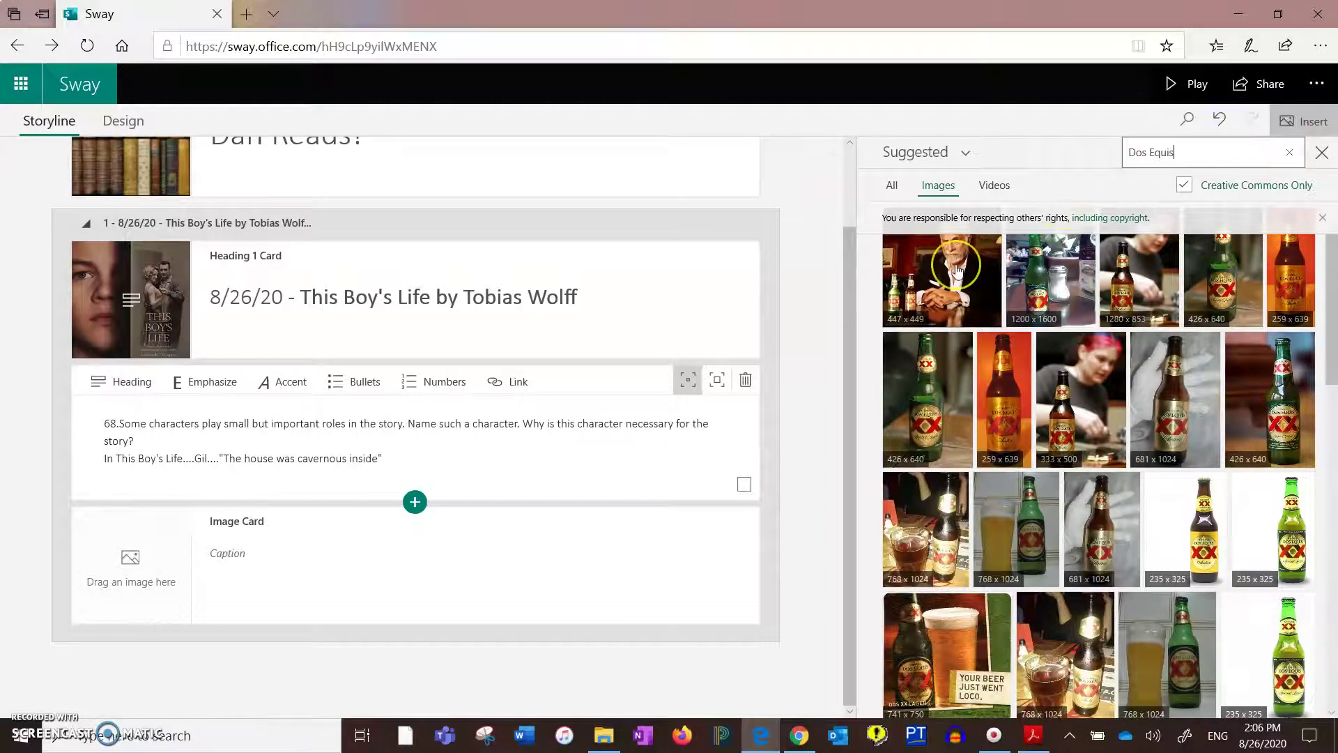
click(957, 271)
click(1252, 160)
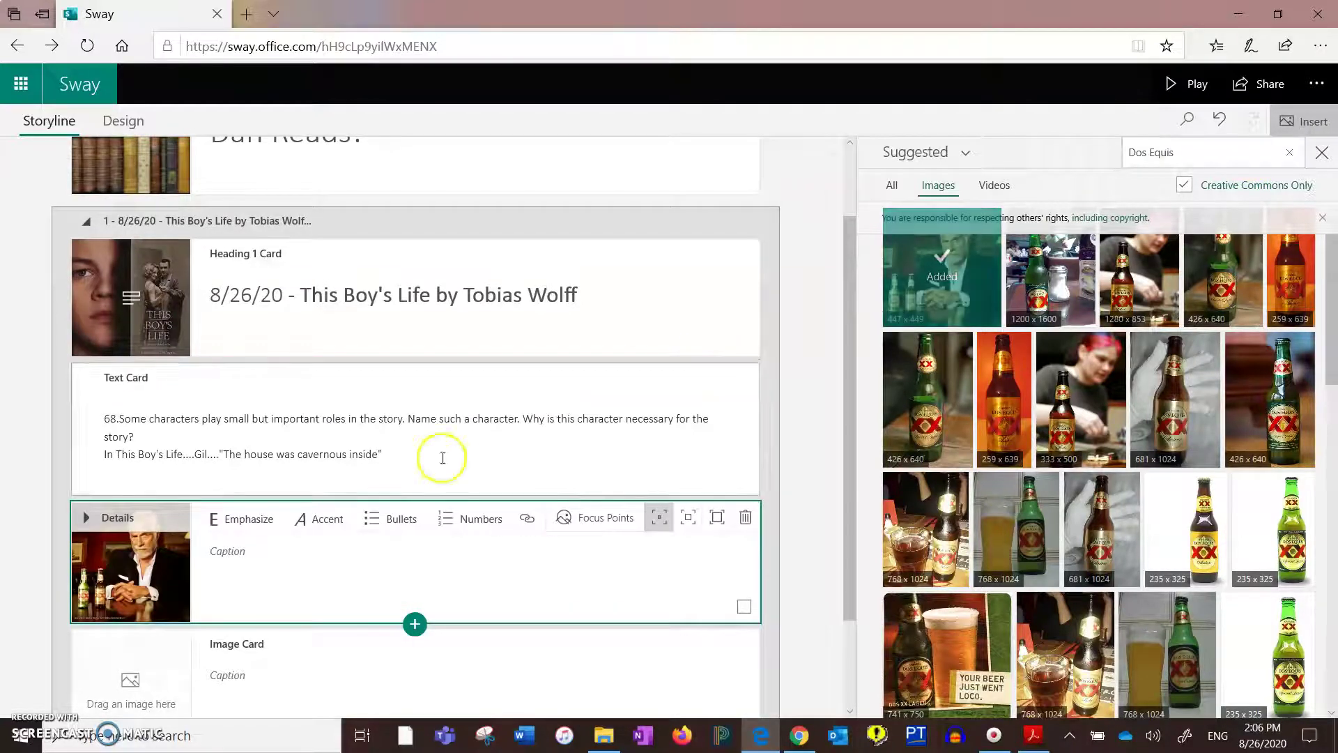
Step: Caption the photo 'This is who I think of when I read about Gil.'
click(237, 559)
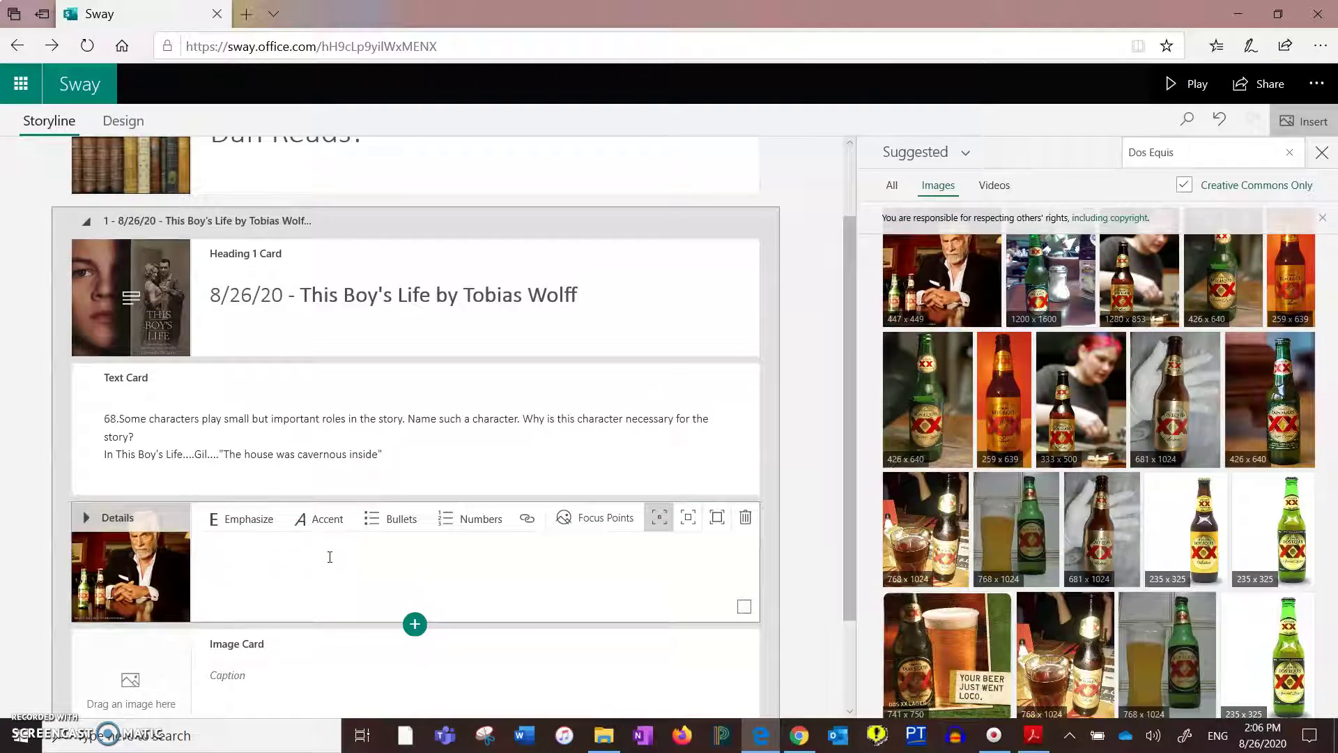
text(This is who I think of when I read about Gil in This Boy's LIfe.)
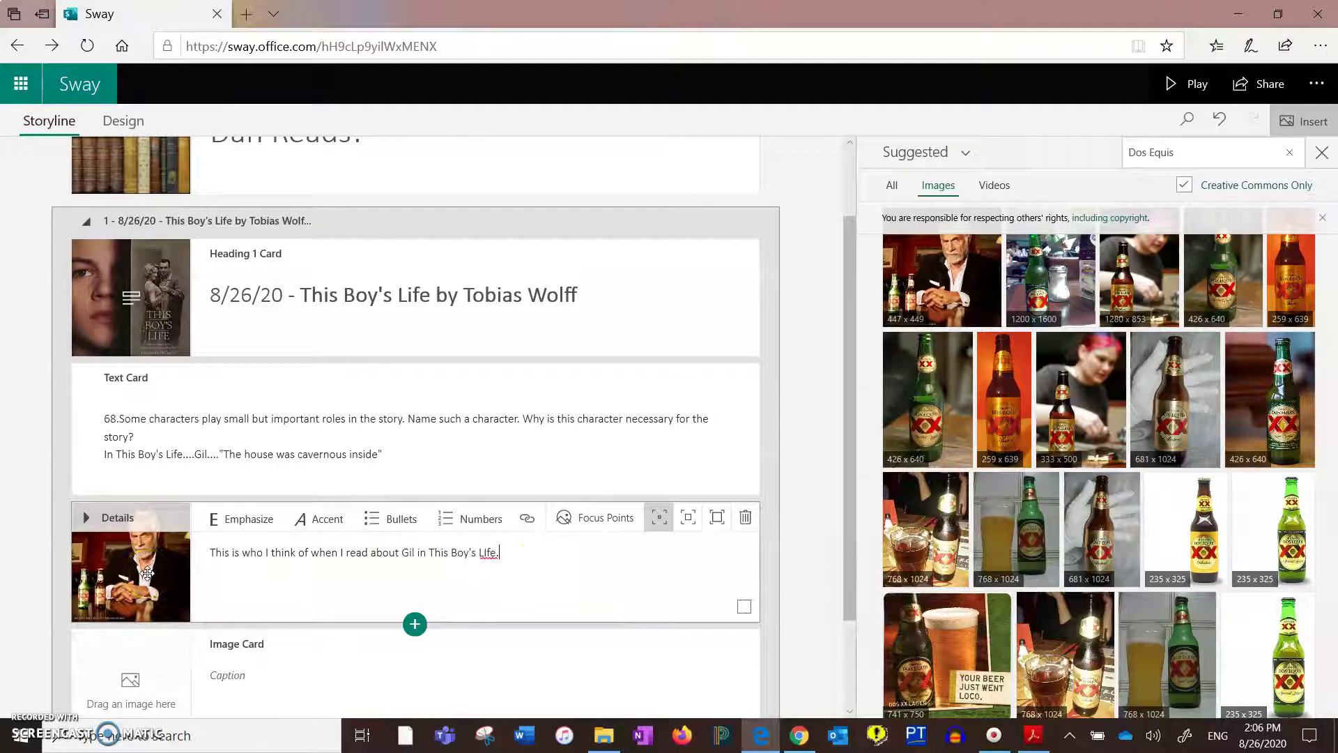
scroll(699, 296, up, 1)
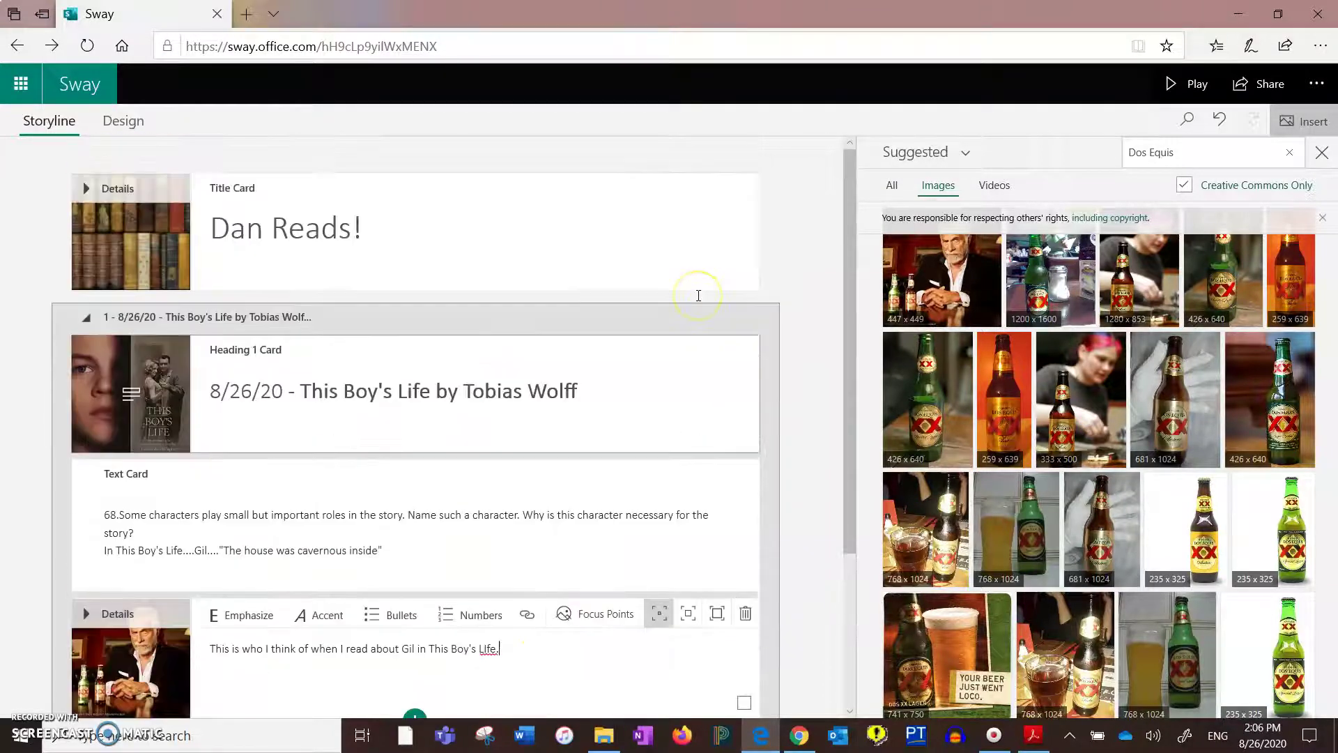
Step: Switch to the Design preview and inspect the header image on the wood backdrop
click(125, 123)
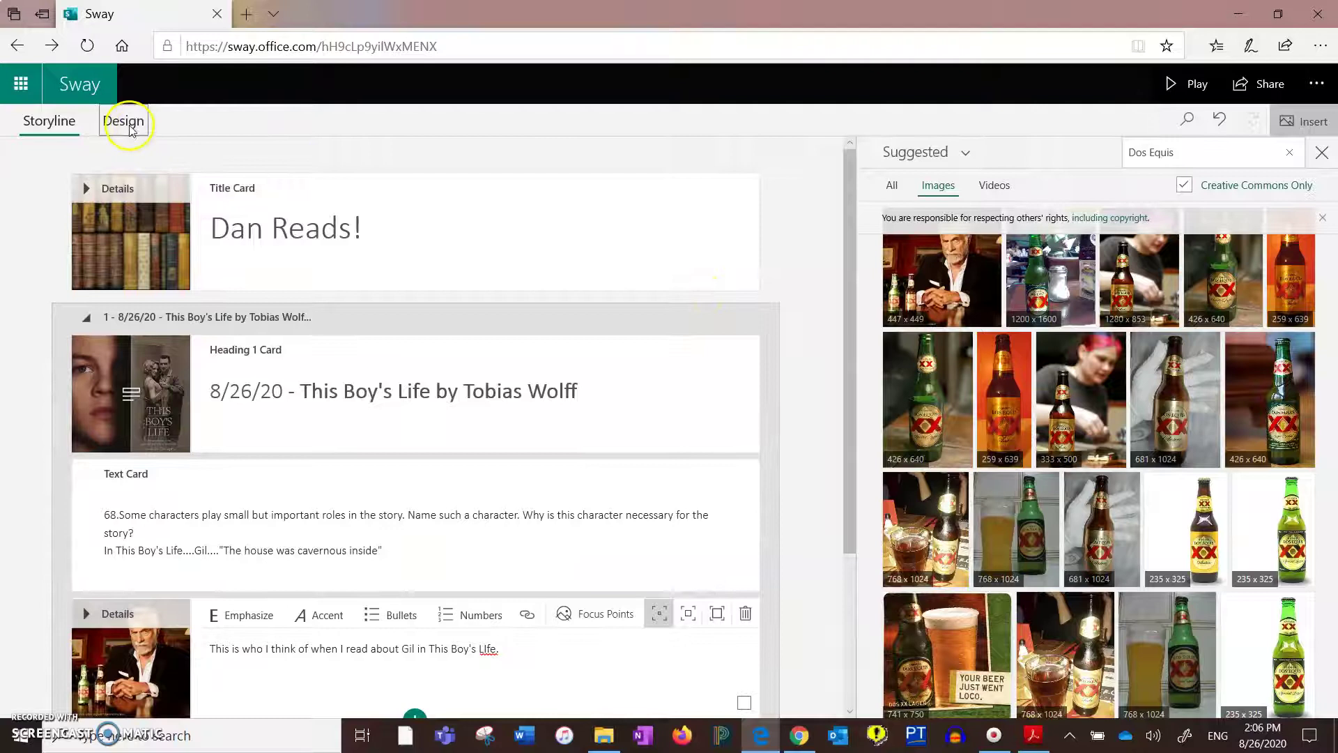
click(622, 441)
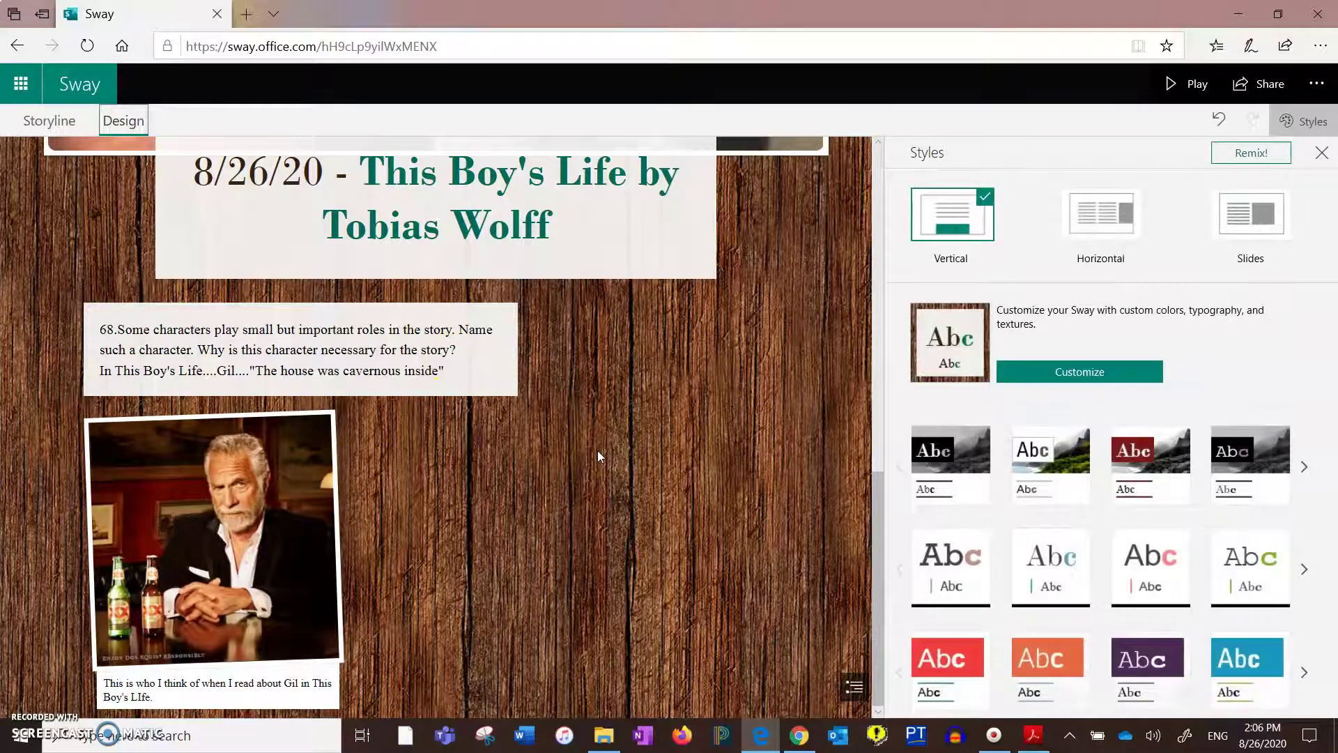
scroll(597, 450, up, 3)
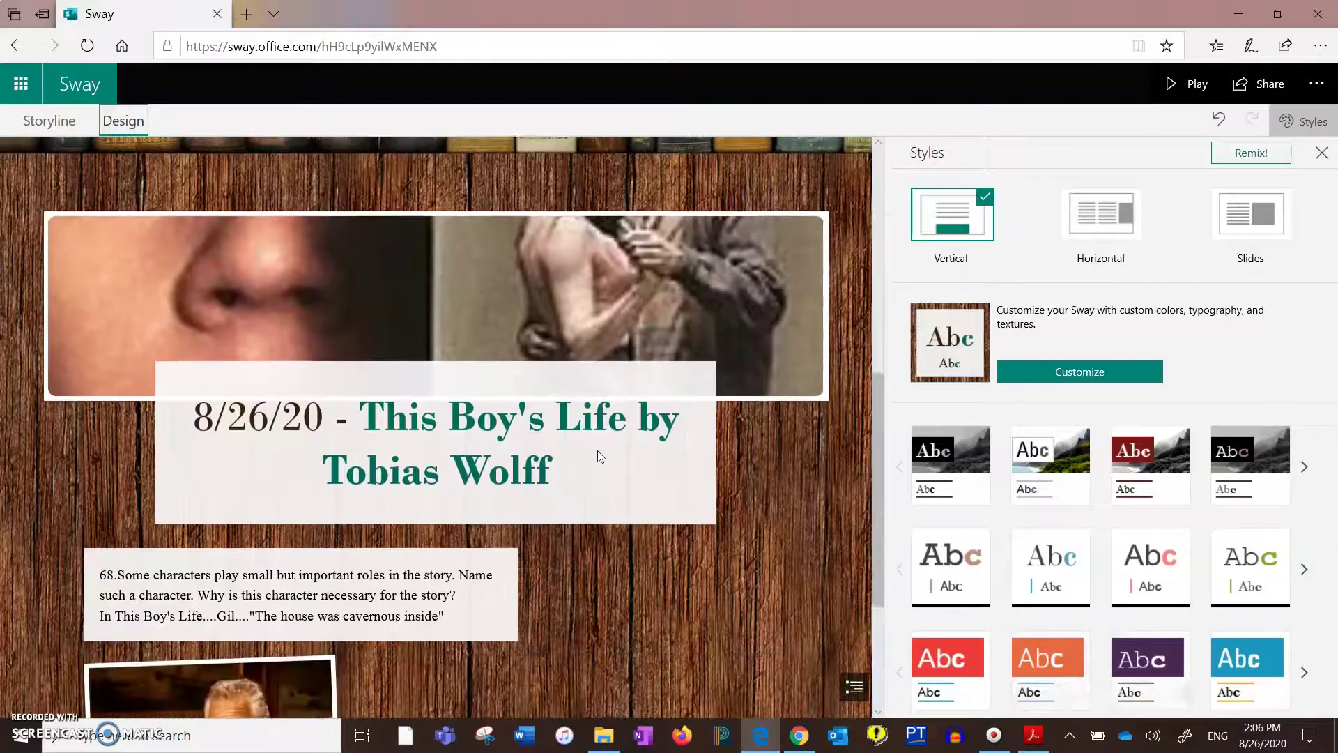
click(439, 320)
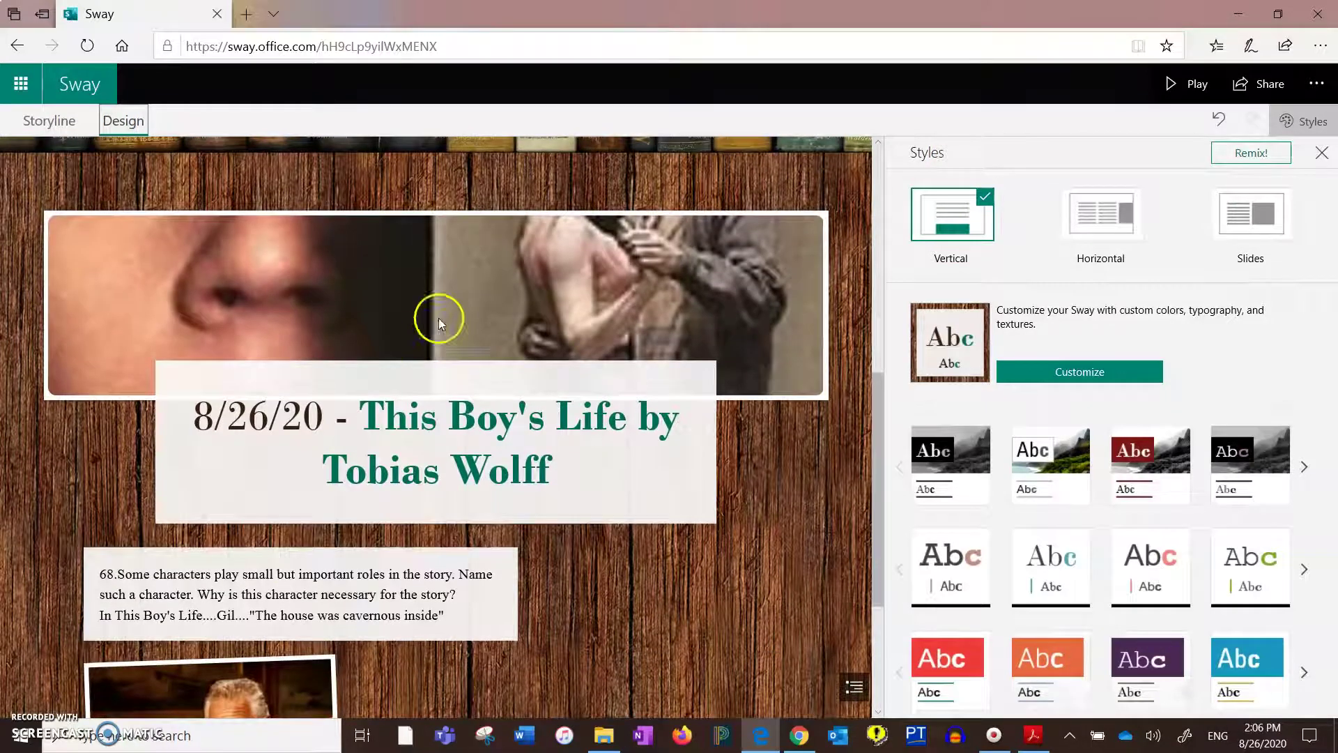
click(354, 290)
click(343, 314)
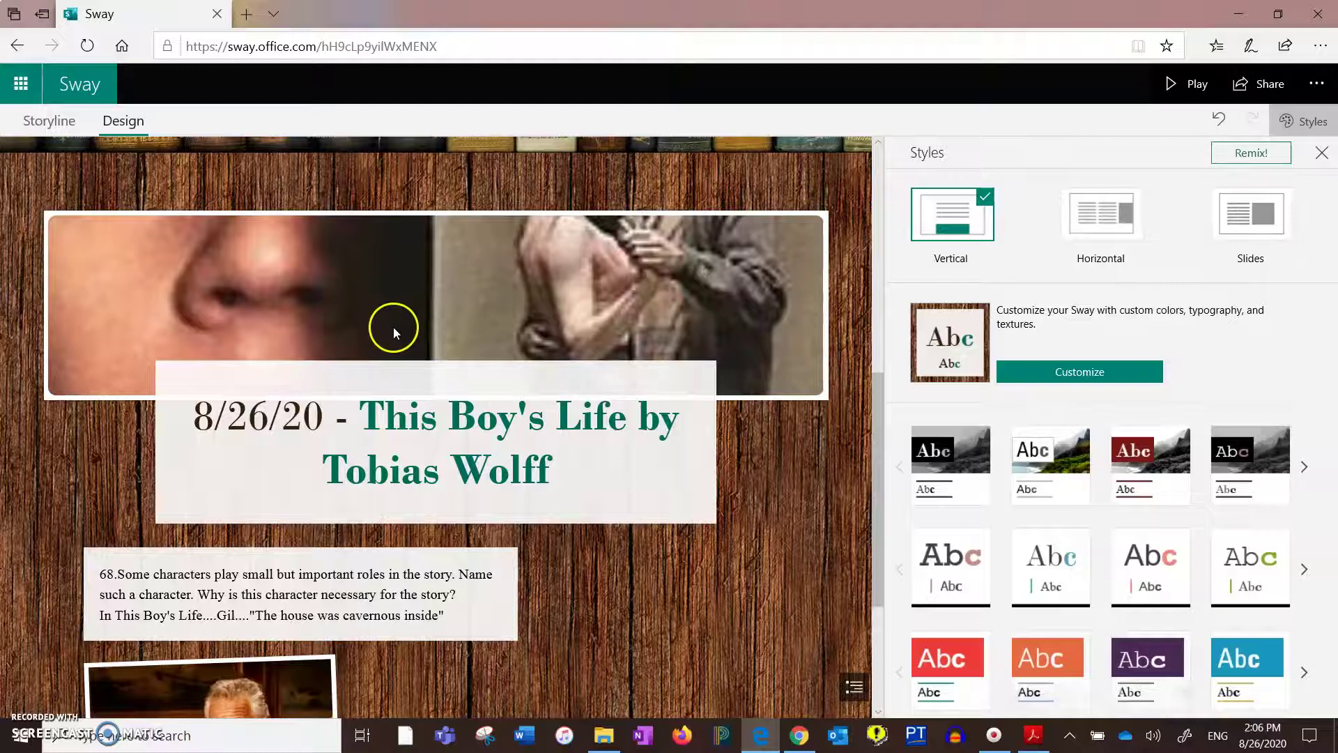
click(401, 317)
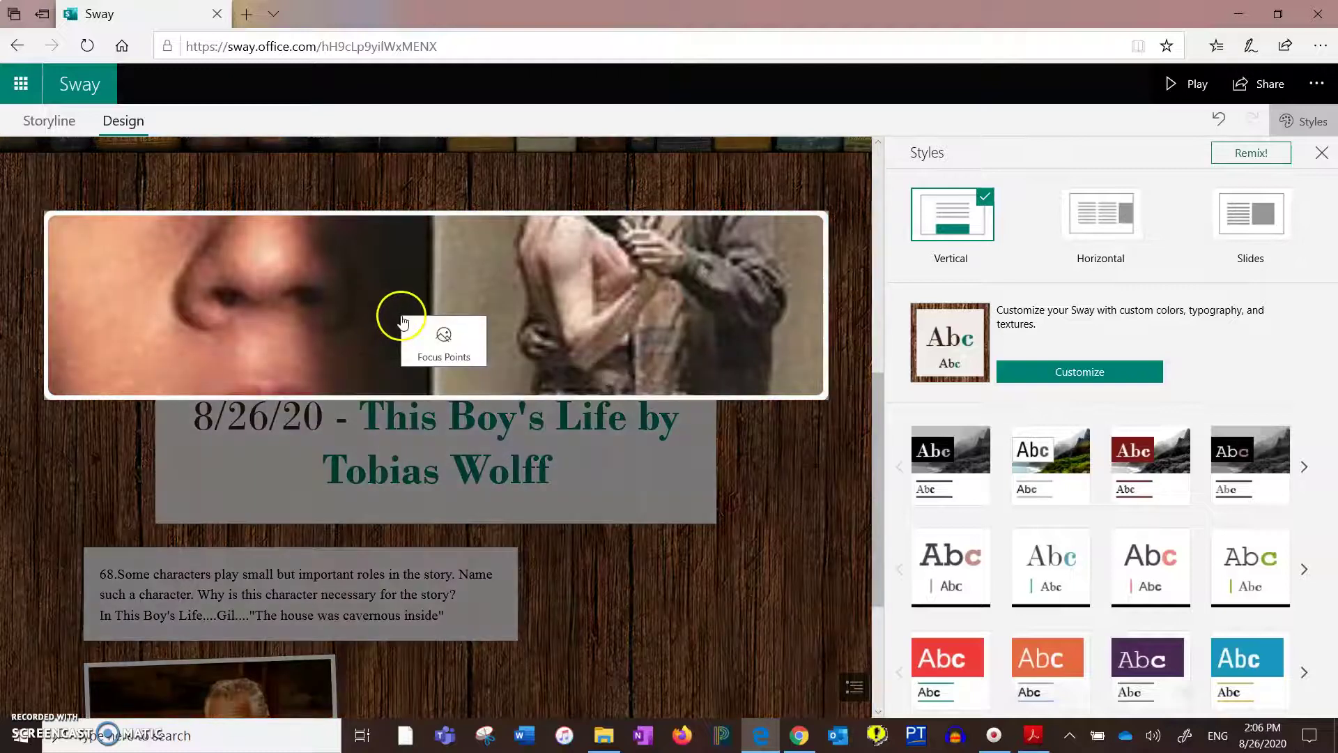
click(345, 317)
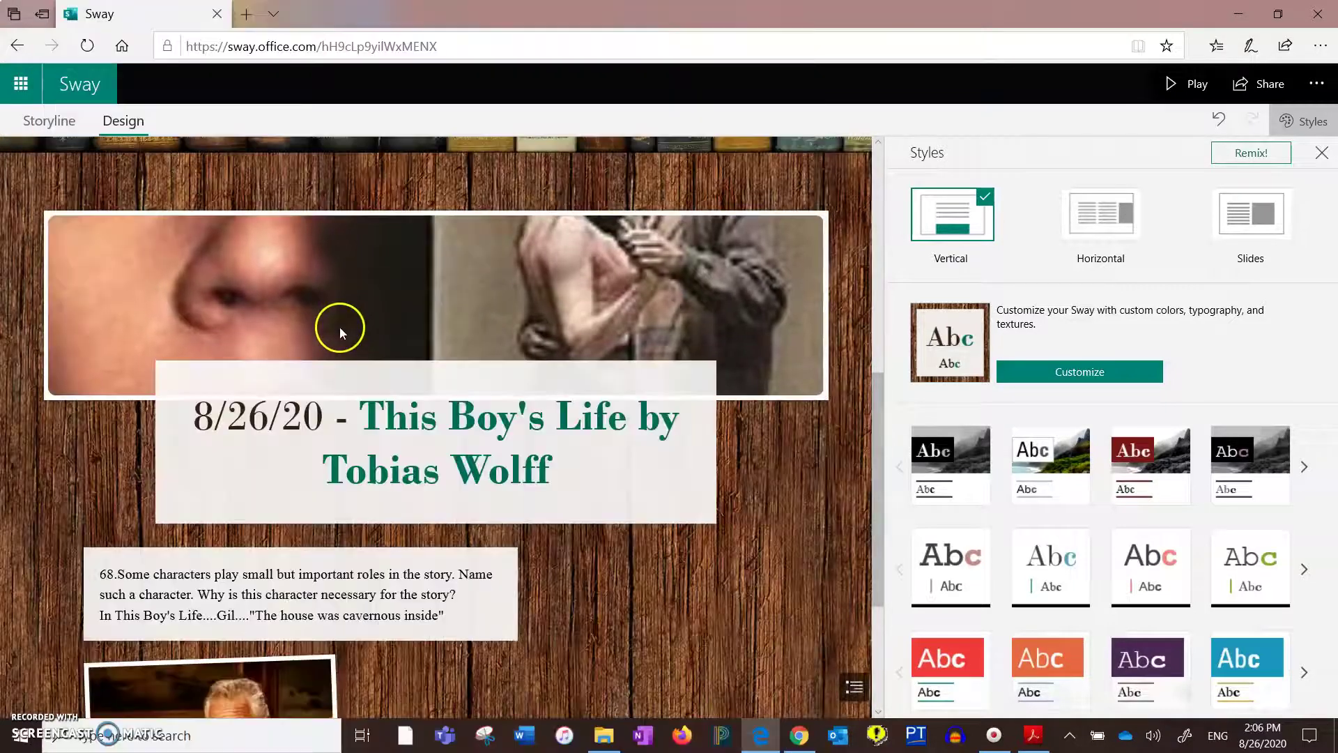
Step: Open Focus Points for the This Boy's Life poster and try points down toward the title
click(466, 303)
click(512, 321)
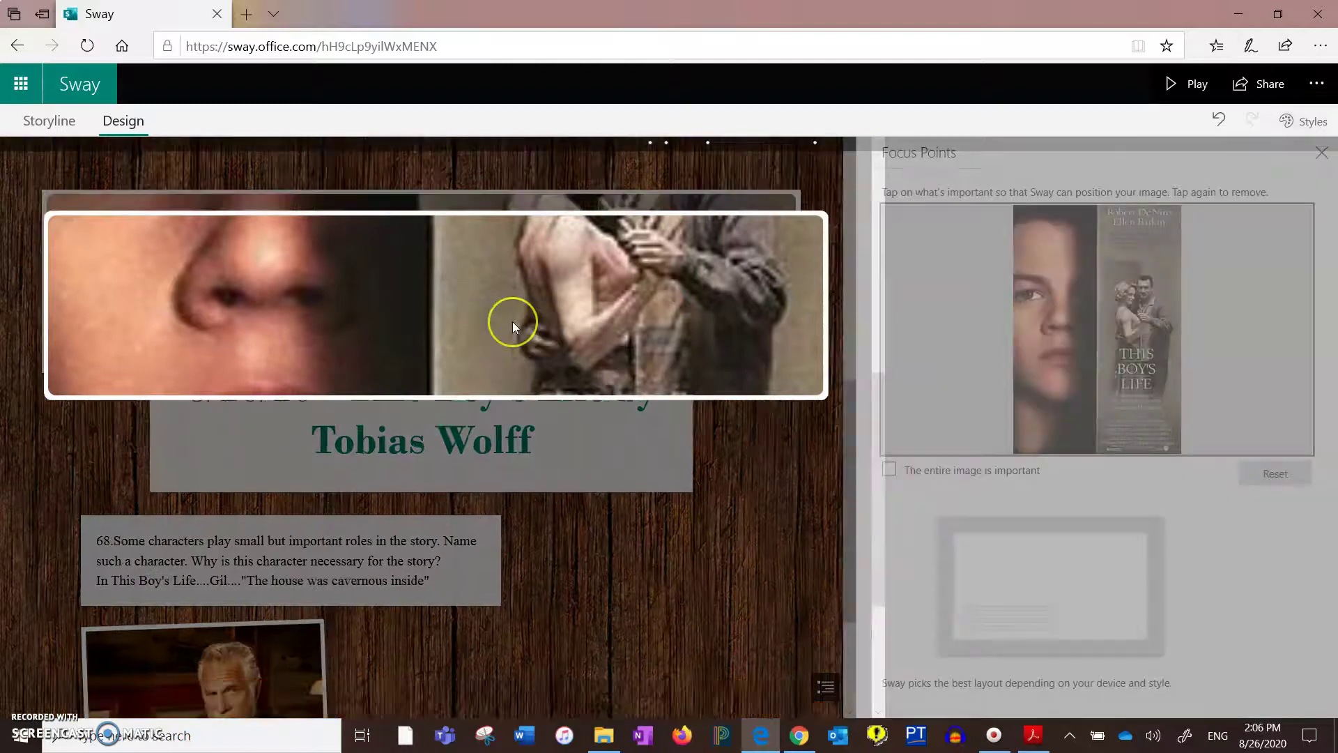
click(901, 320)
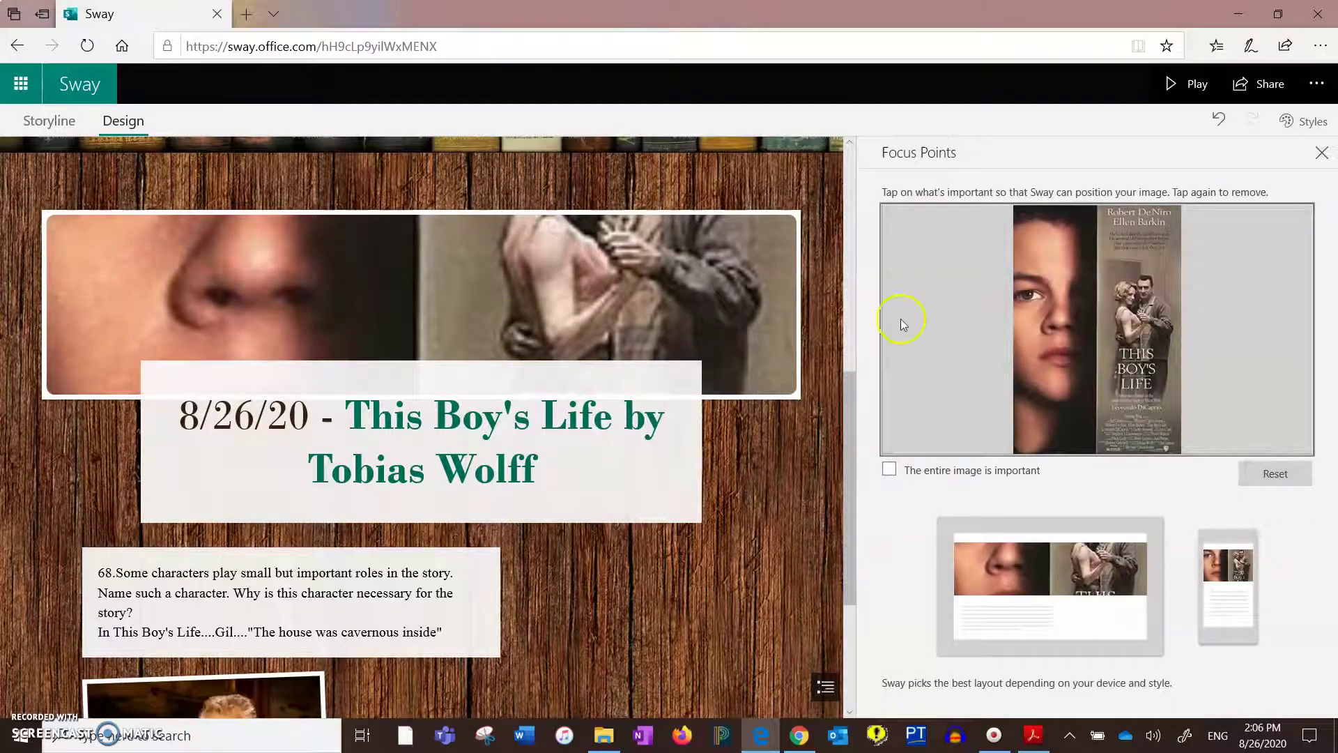
click(1096, 250)
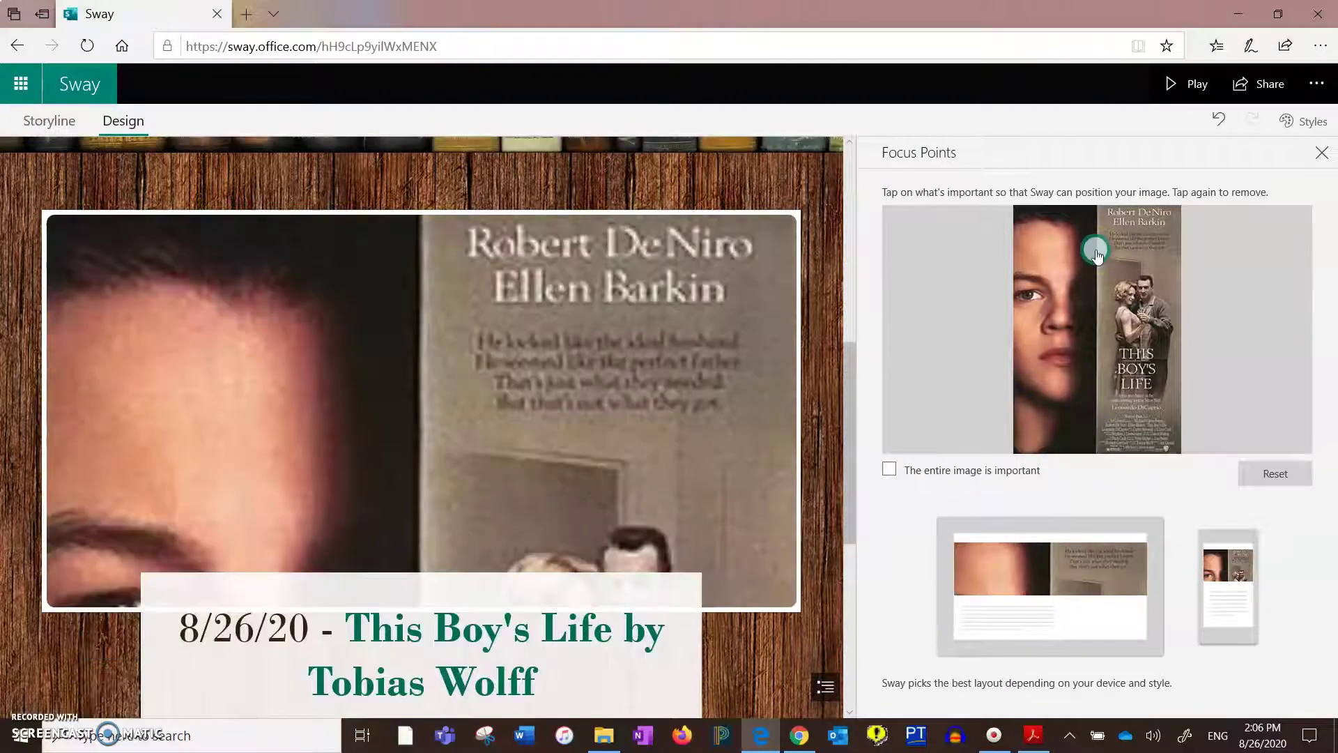
click(1096, 278)
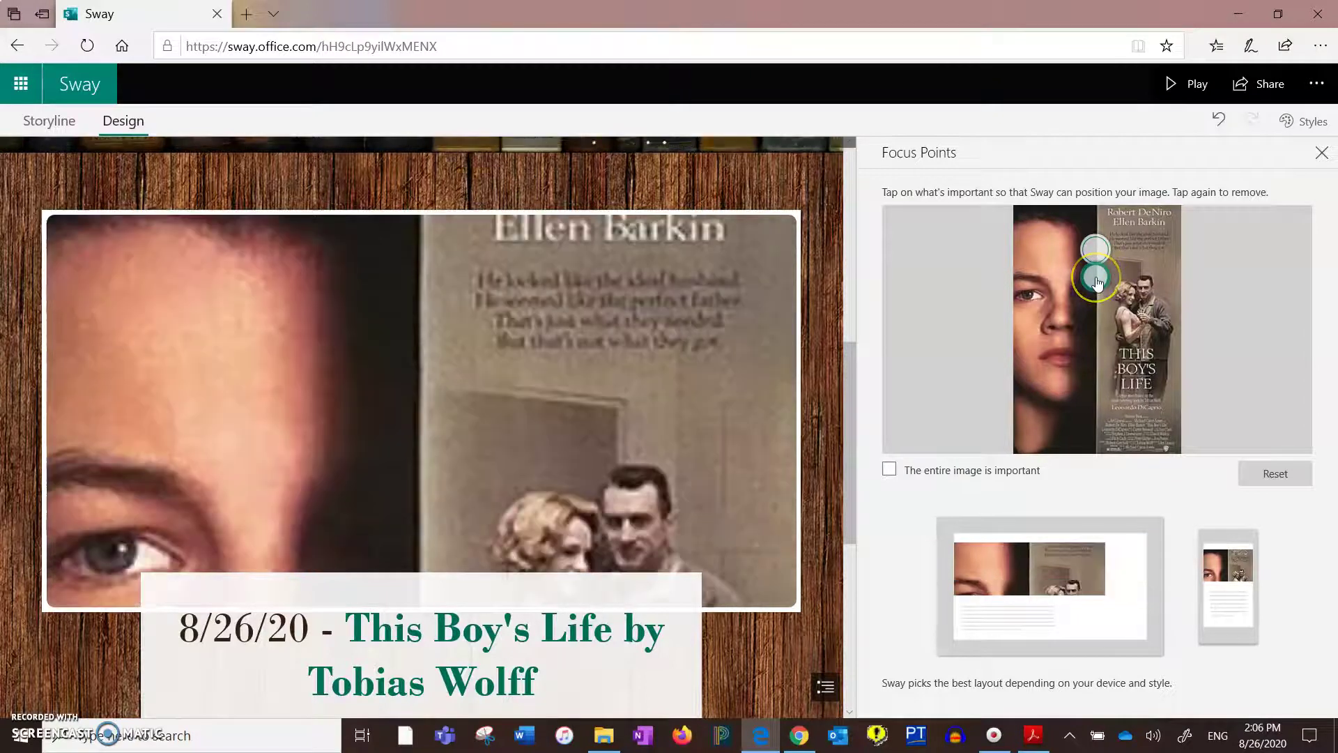
click(1097, 300)
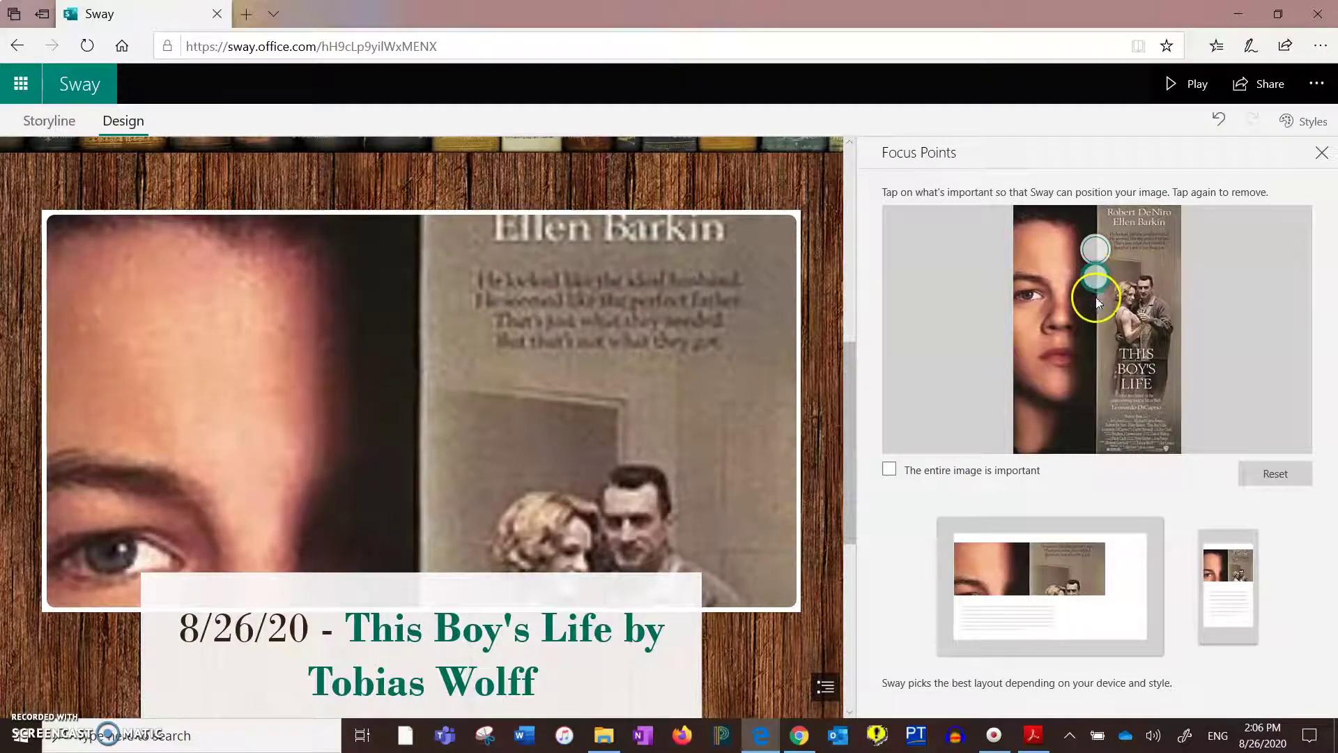
click(1097, 340)
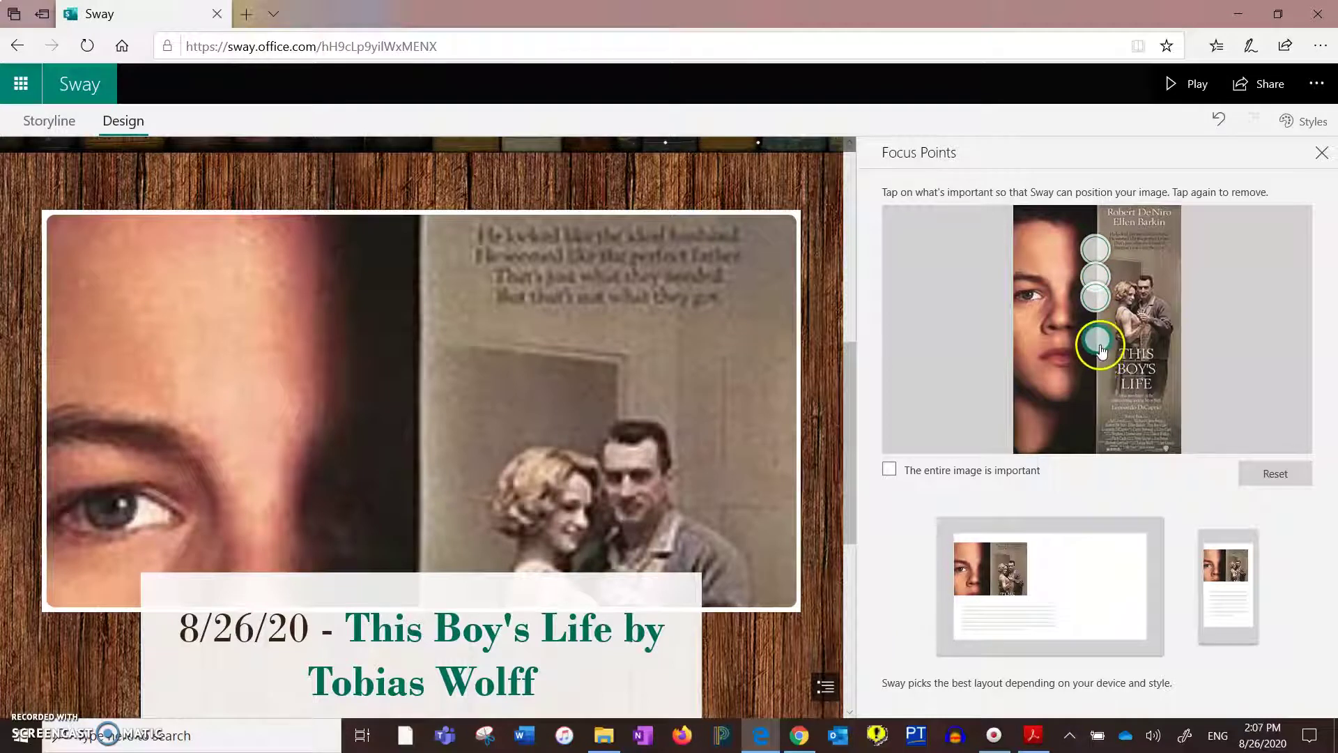
click(1100, 361)
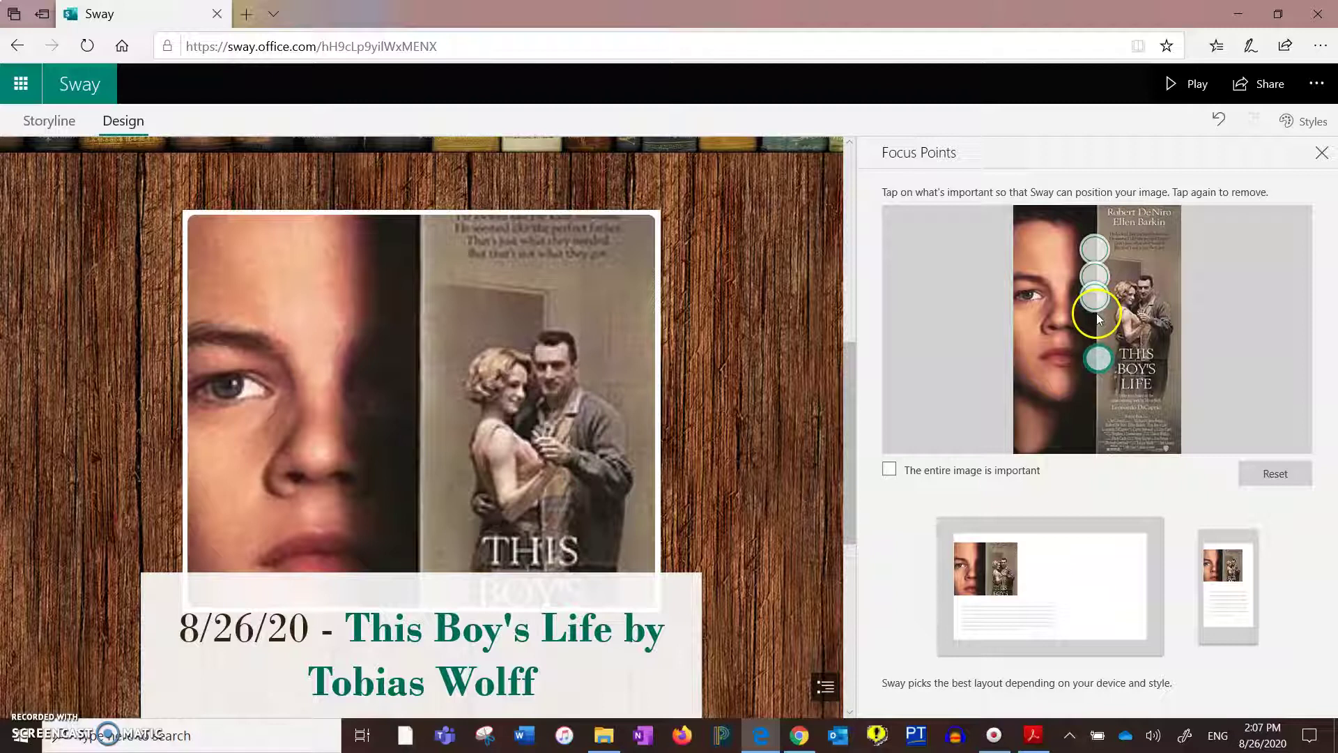
click(1100, 380)
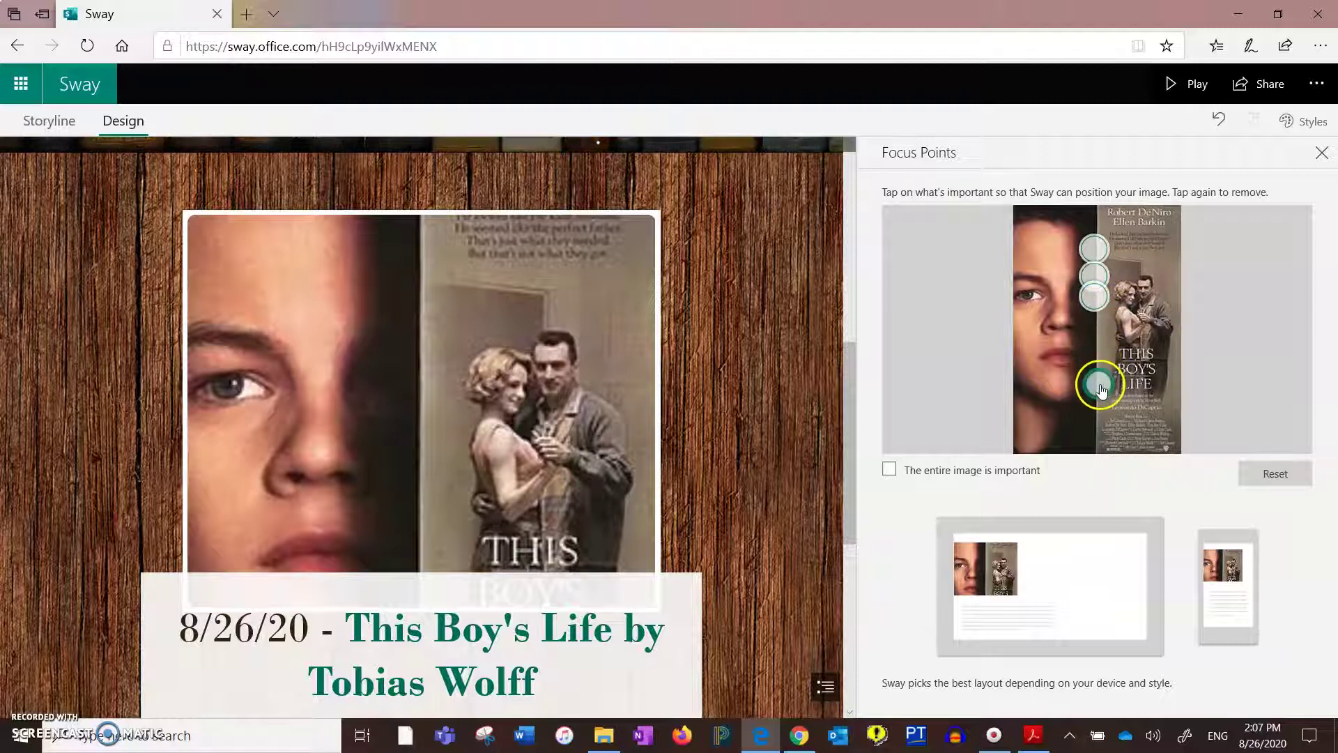
click(1100, 399)
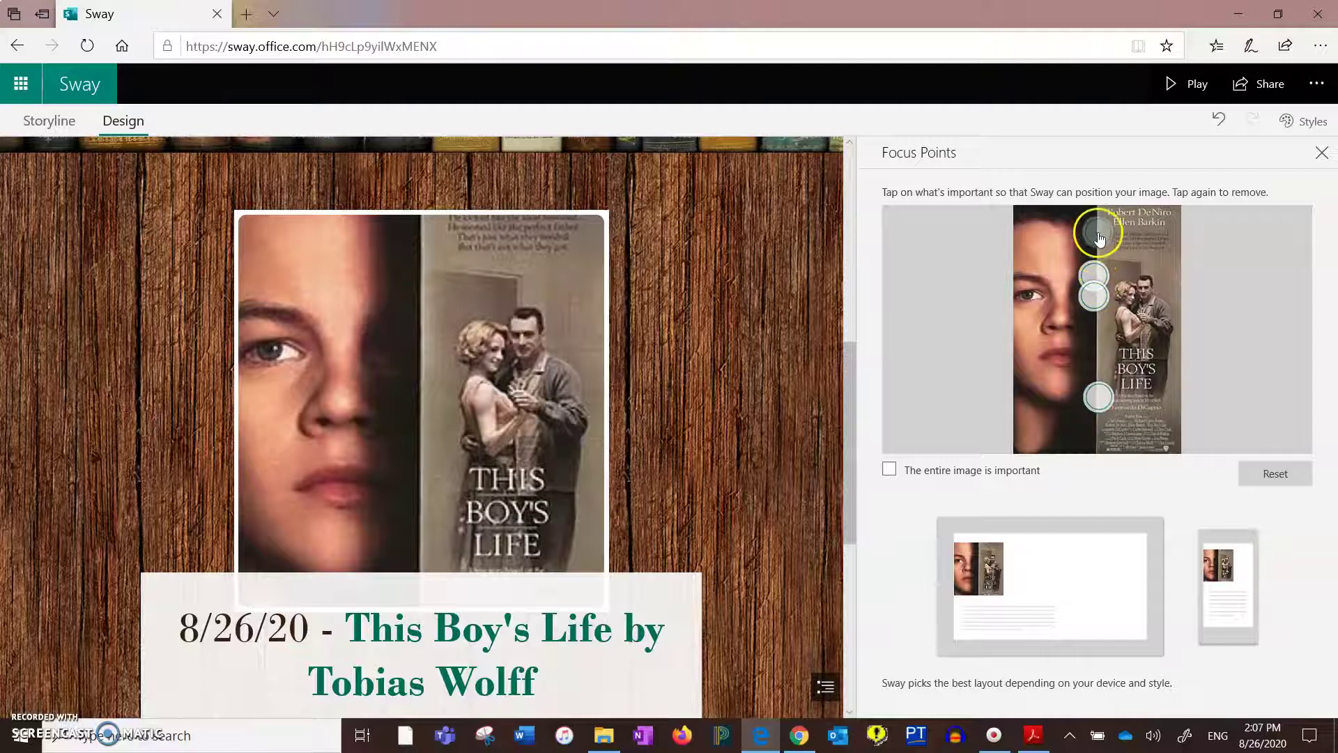
Step: Rework the poster's focus points, removing the middle ones and toggling whole-image importance off again
click(1095, 226)
click(1093, 303)
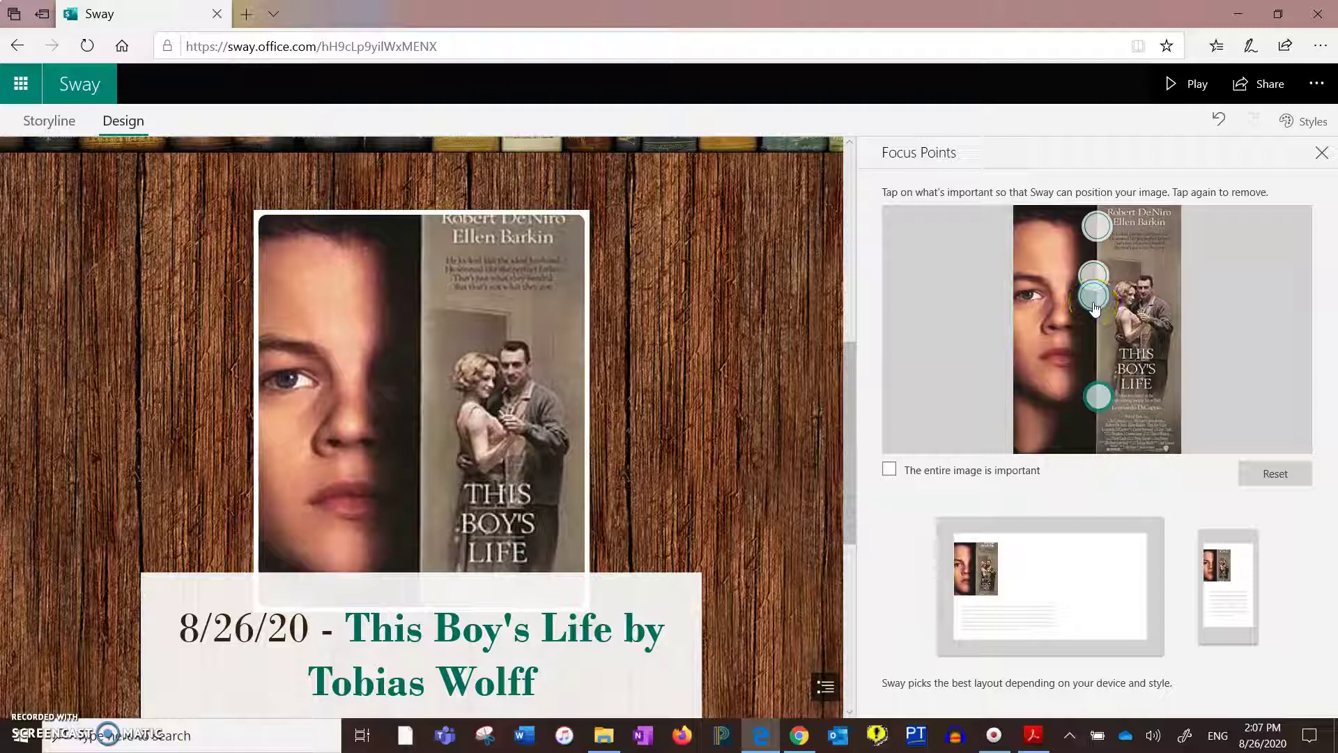
click(1093, 311)
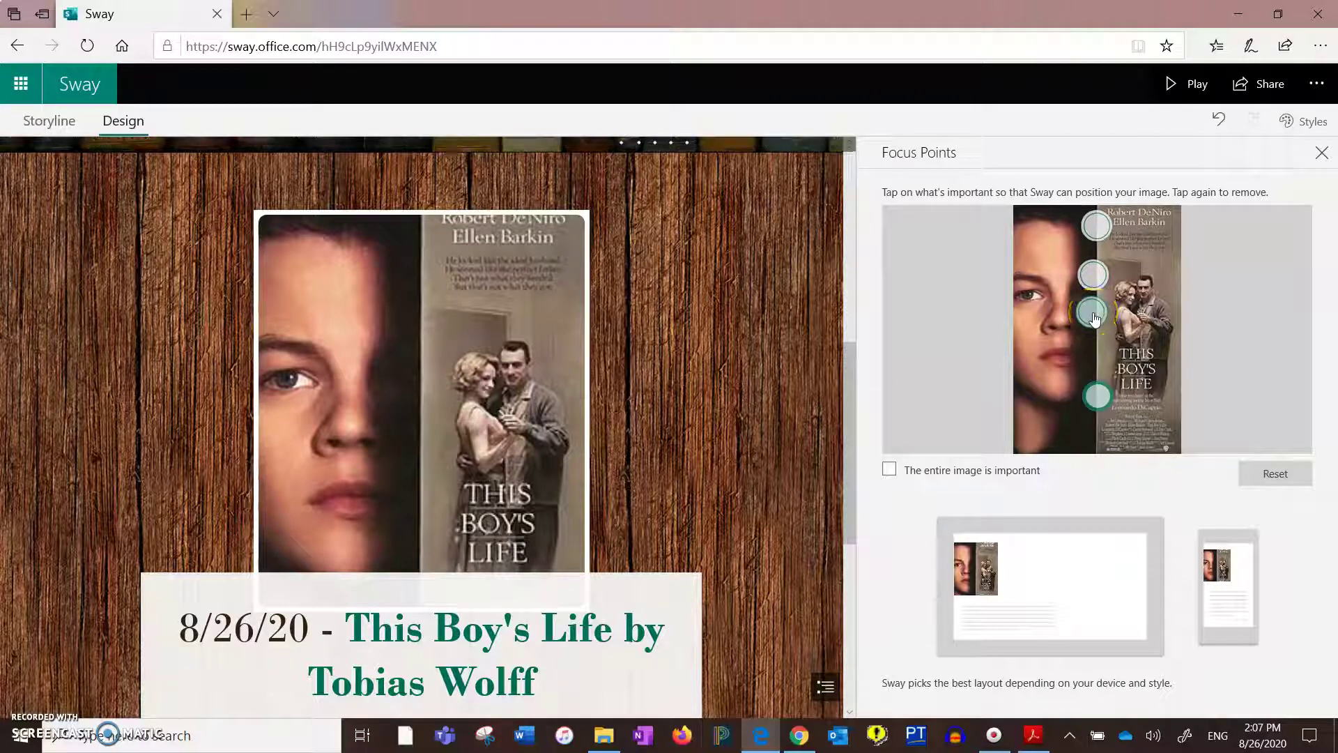
click(1092, 275)
click(1098, 327)
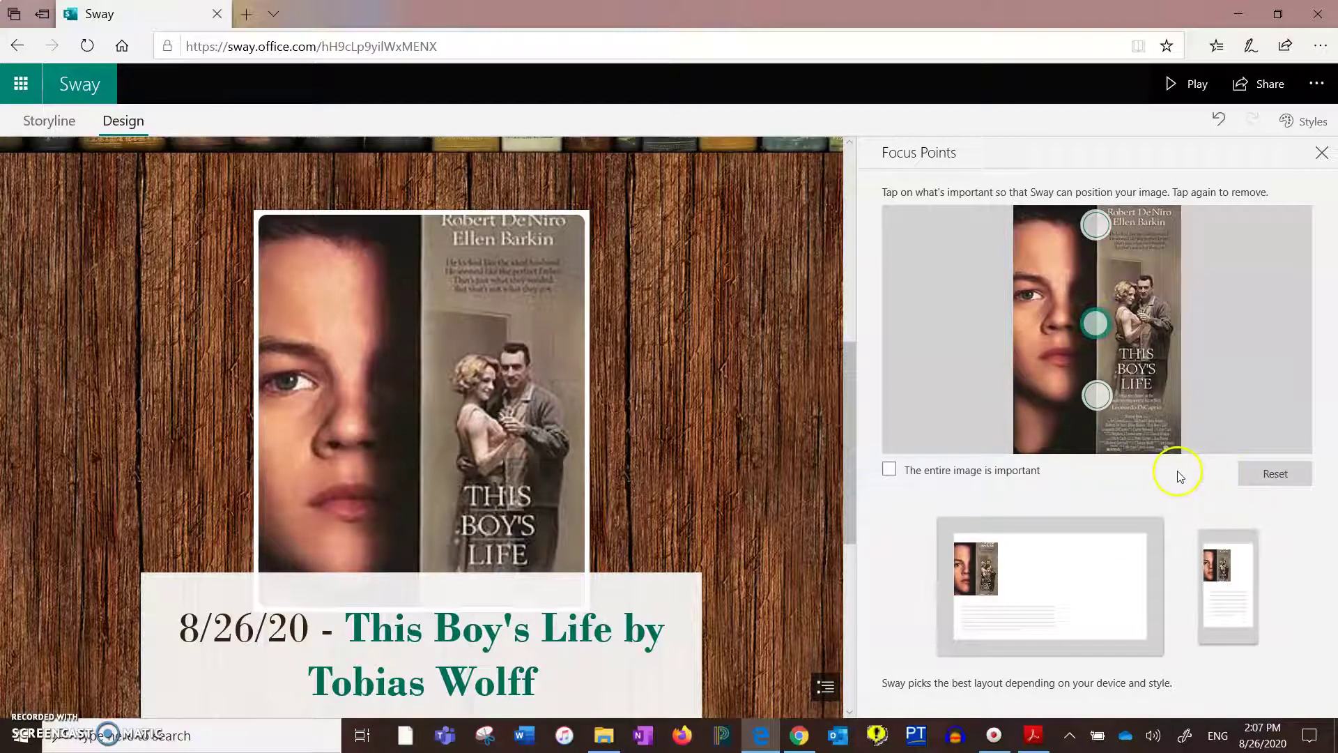
click(889, 470)
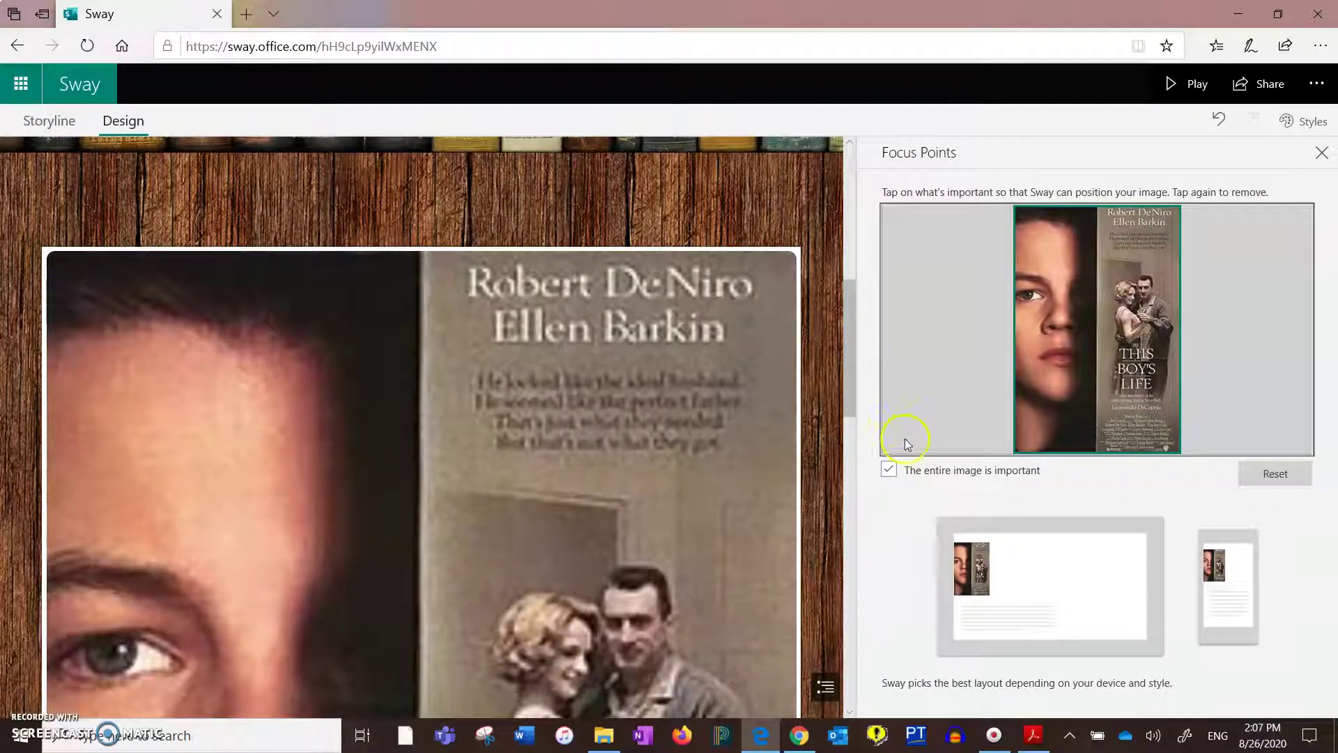
click(889, 470)
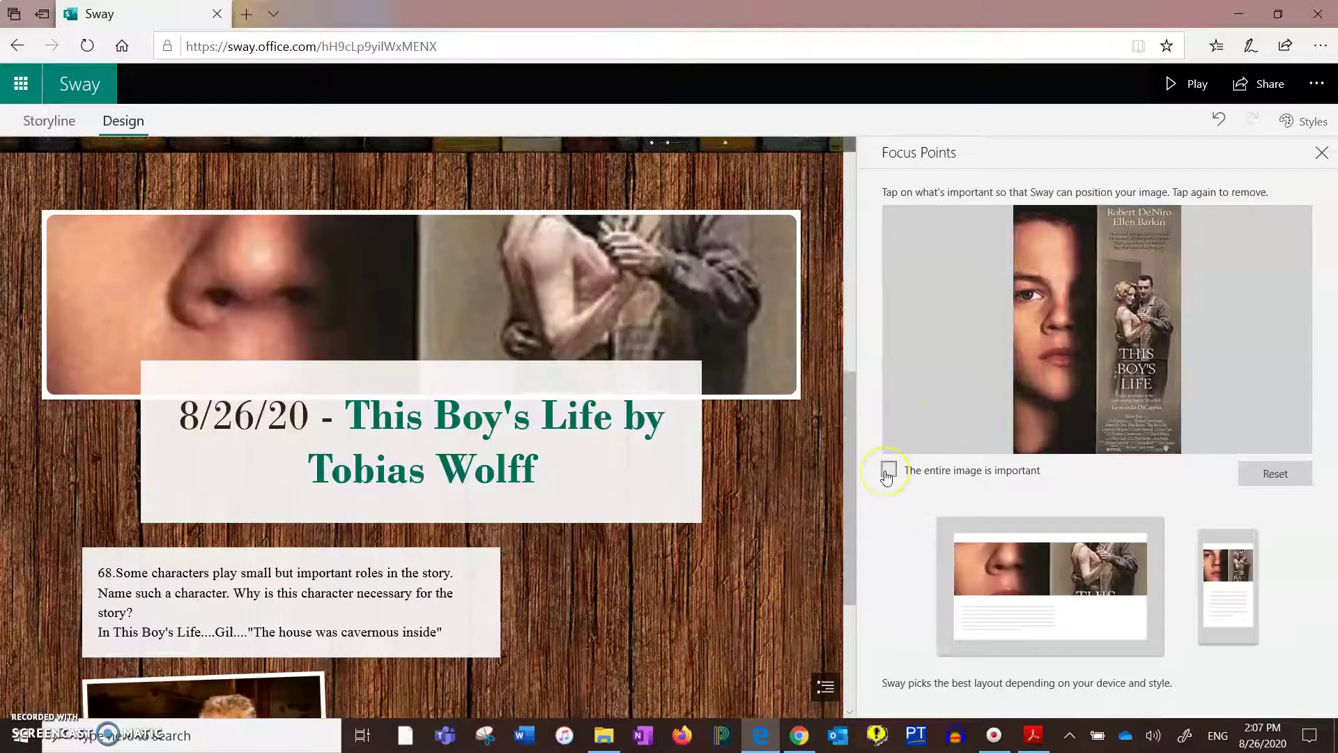
Step: Place focus points on the cast names and the title, then close the pane and review
click(1098, 240)
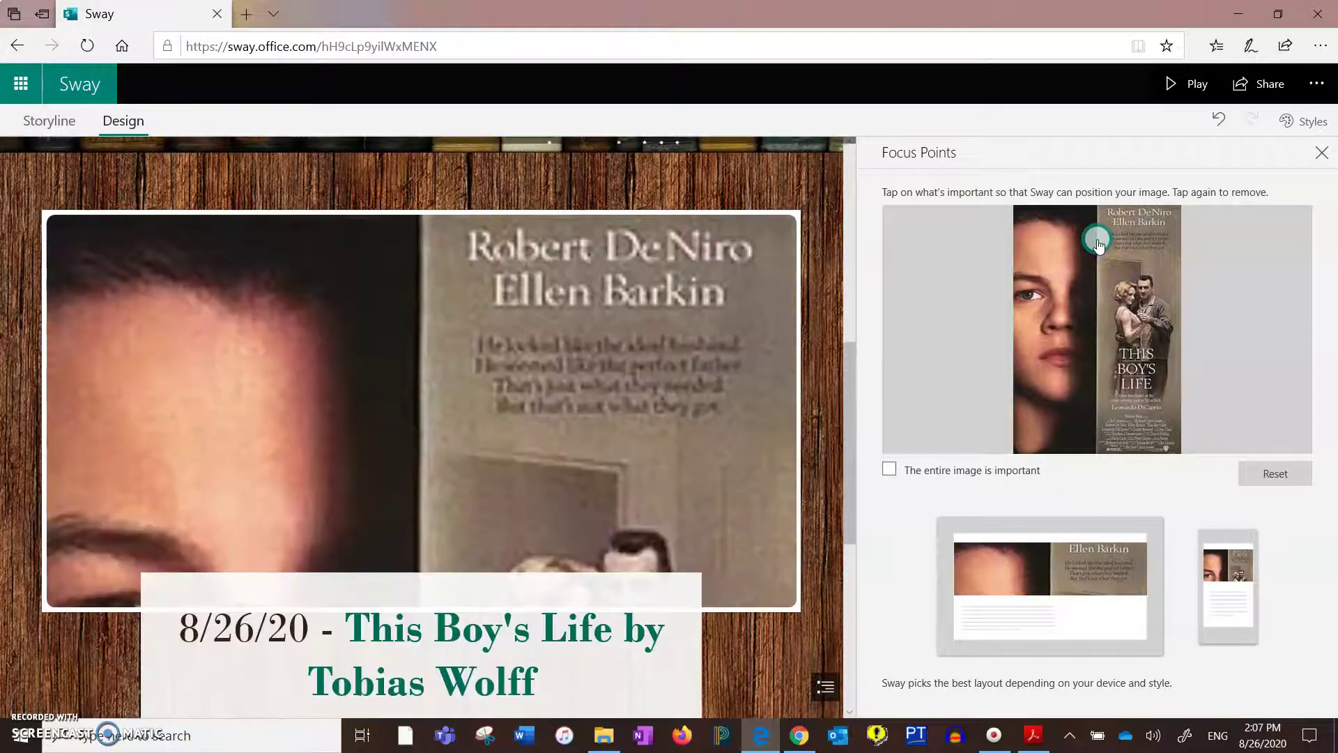
click(1097, 403)
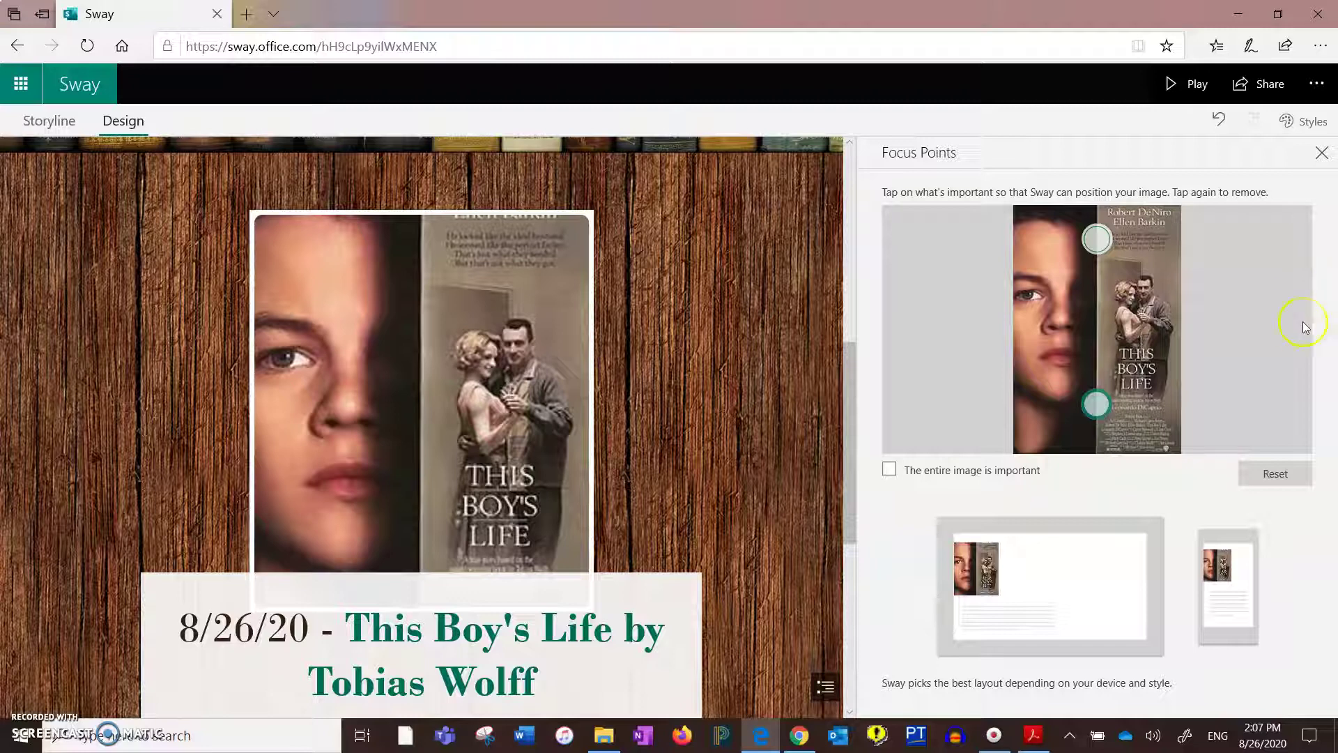
click(1321, 152)
scroll(991, 354, down, 5)
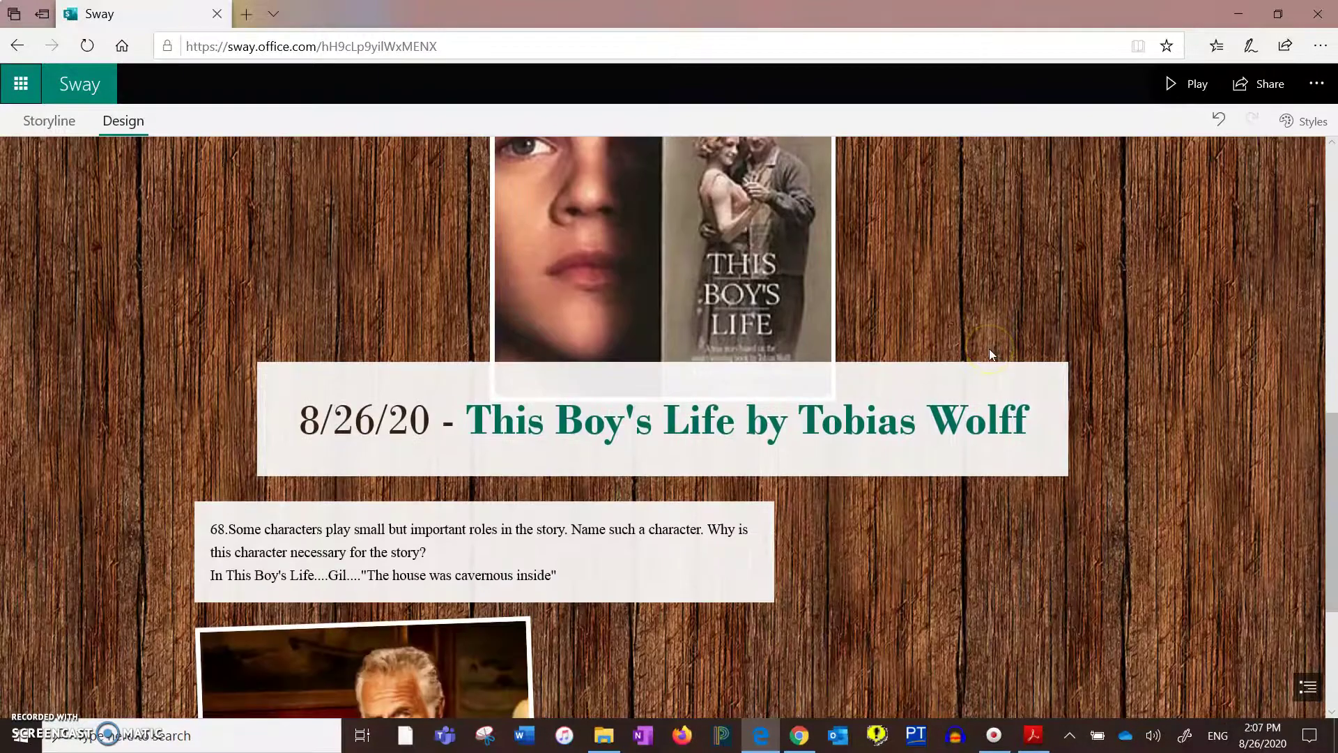
scroll(989, 348, down, 1)
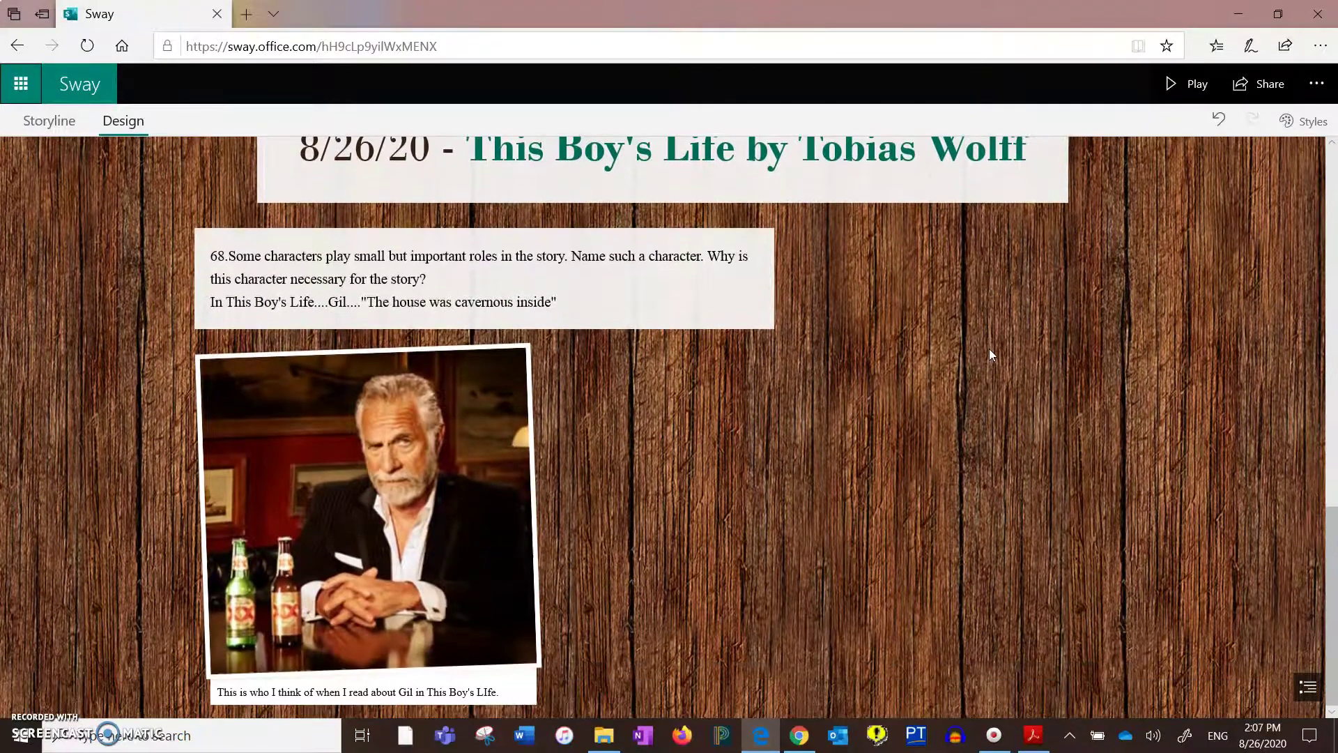
scroll(991, 354, up, 5)
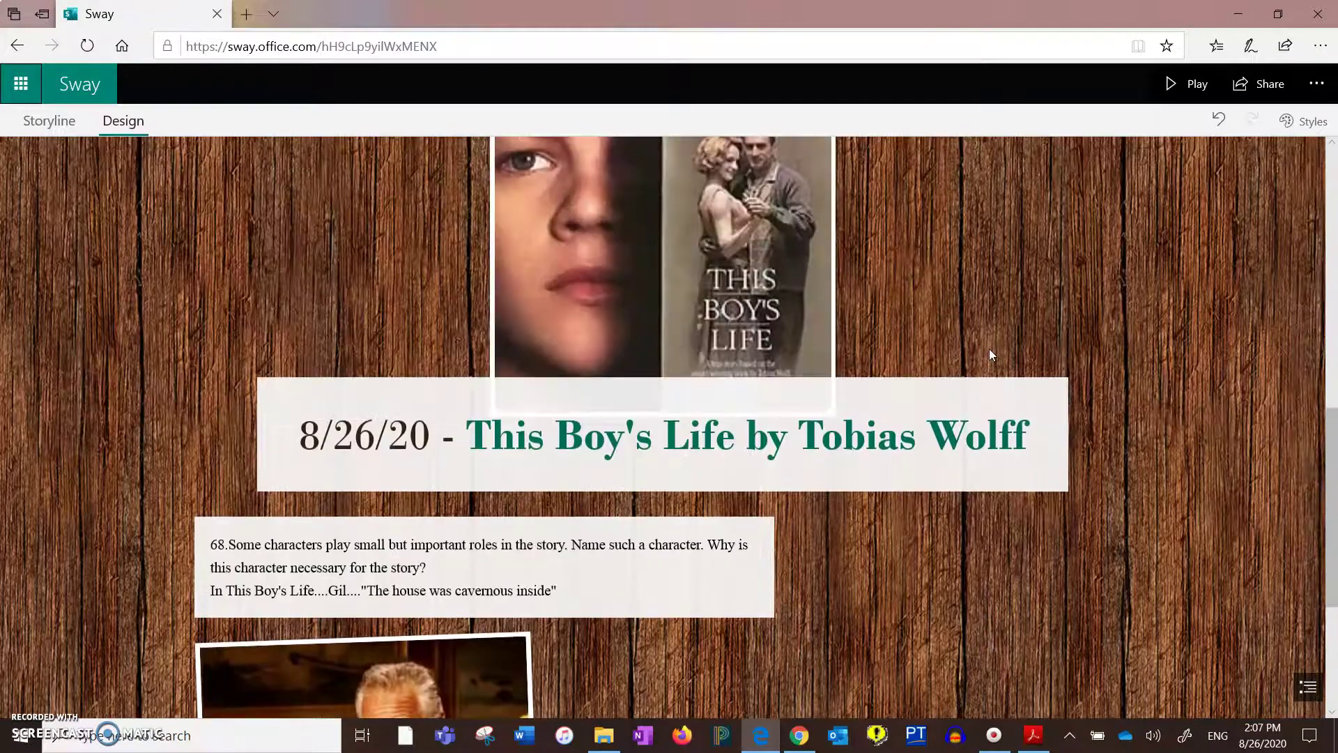
scroll(989, 354, down, 5)
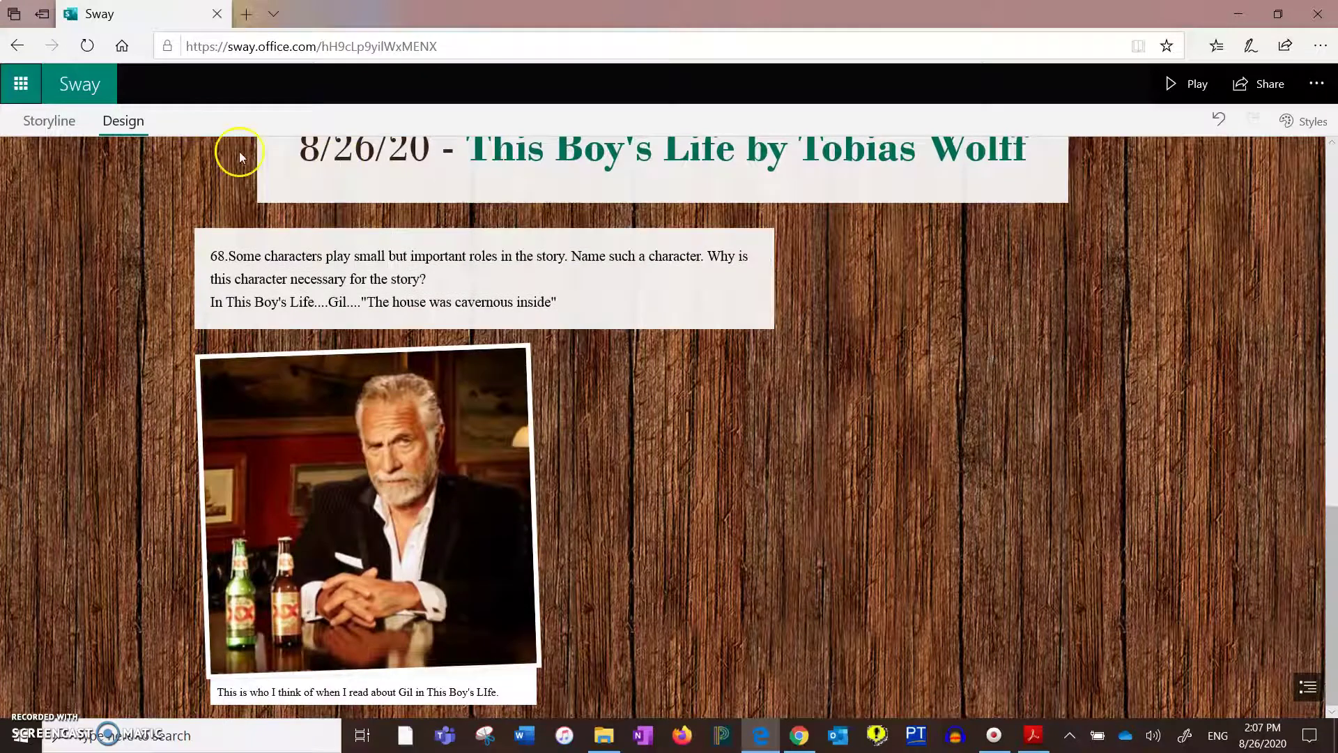
Step: Delete the empty Image Card from the Storyline
click(32, 121)
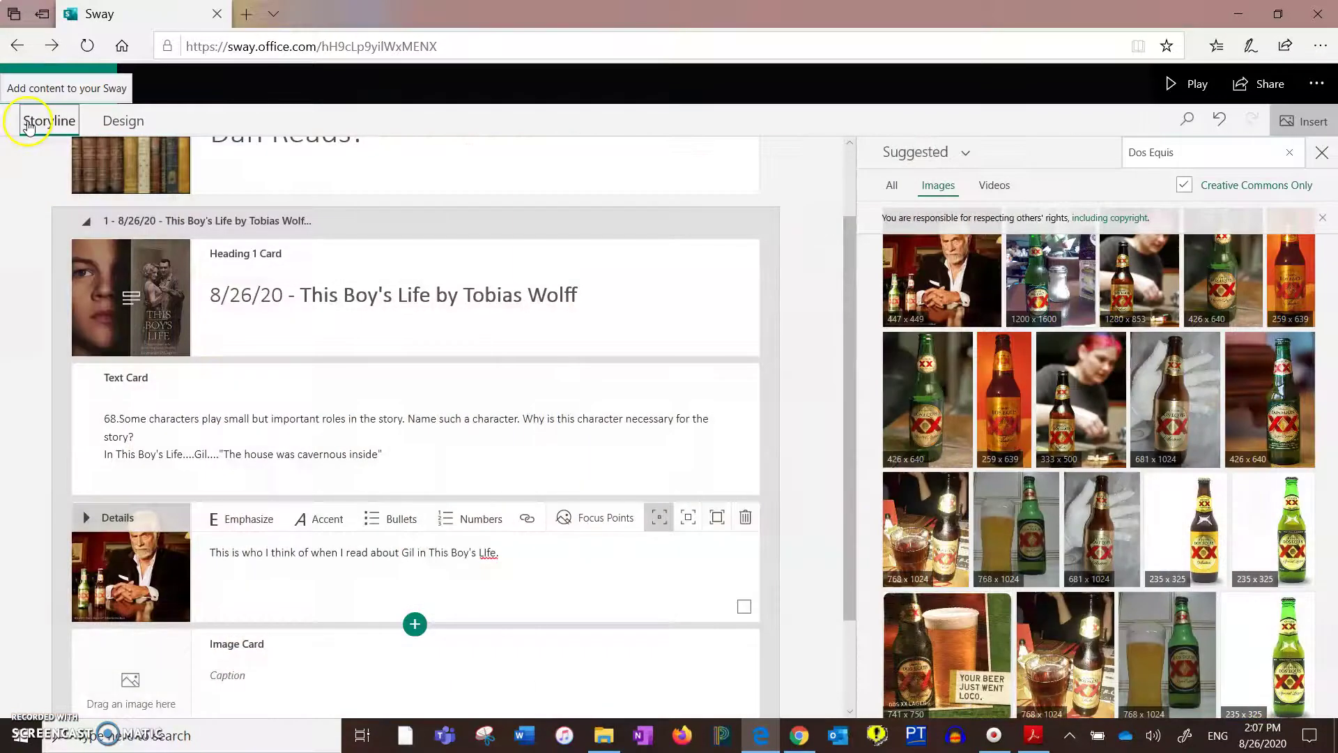
scroll(216, 262, down, 2)
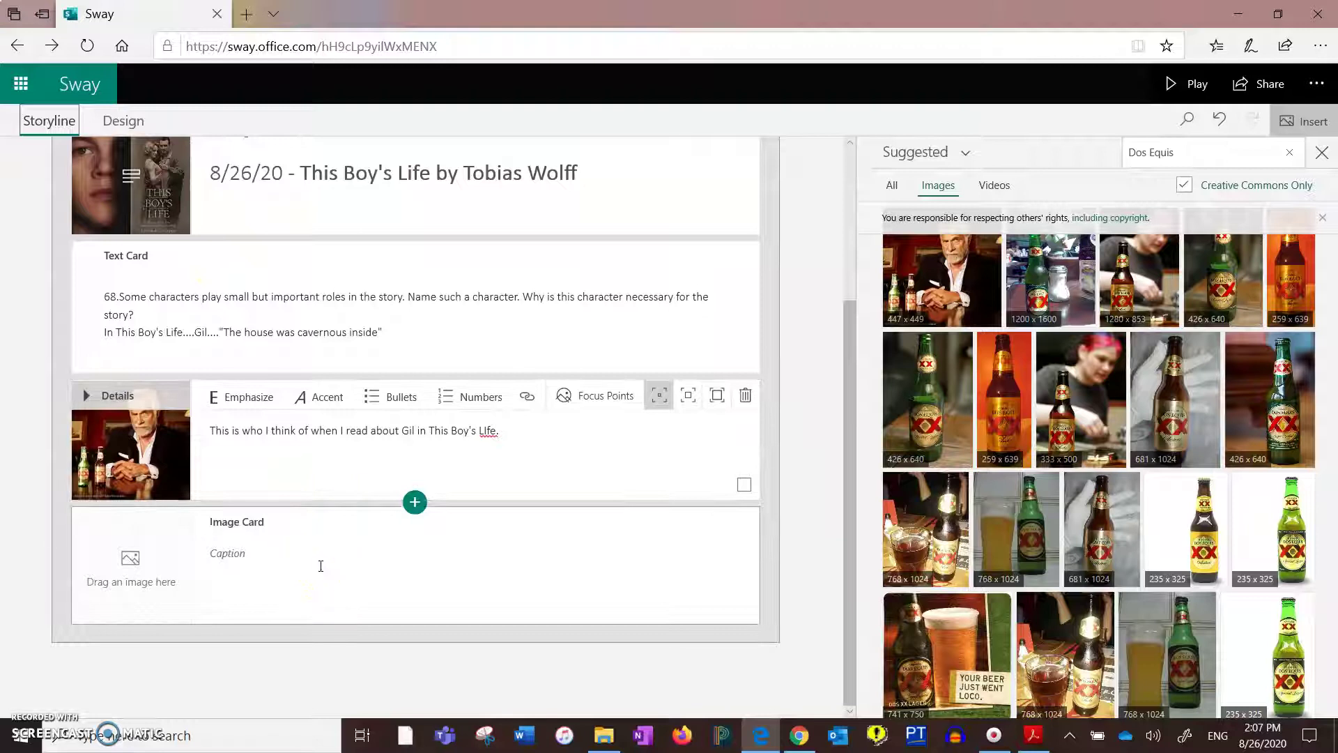
click(427, 558)
click(262, 555)
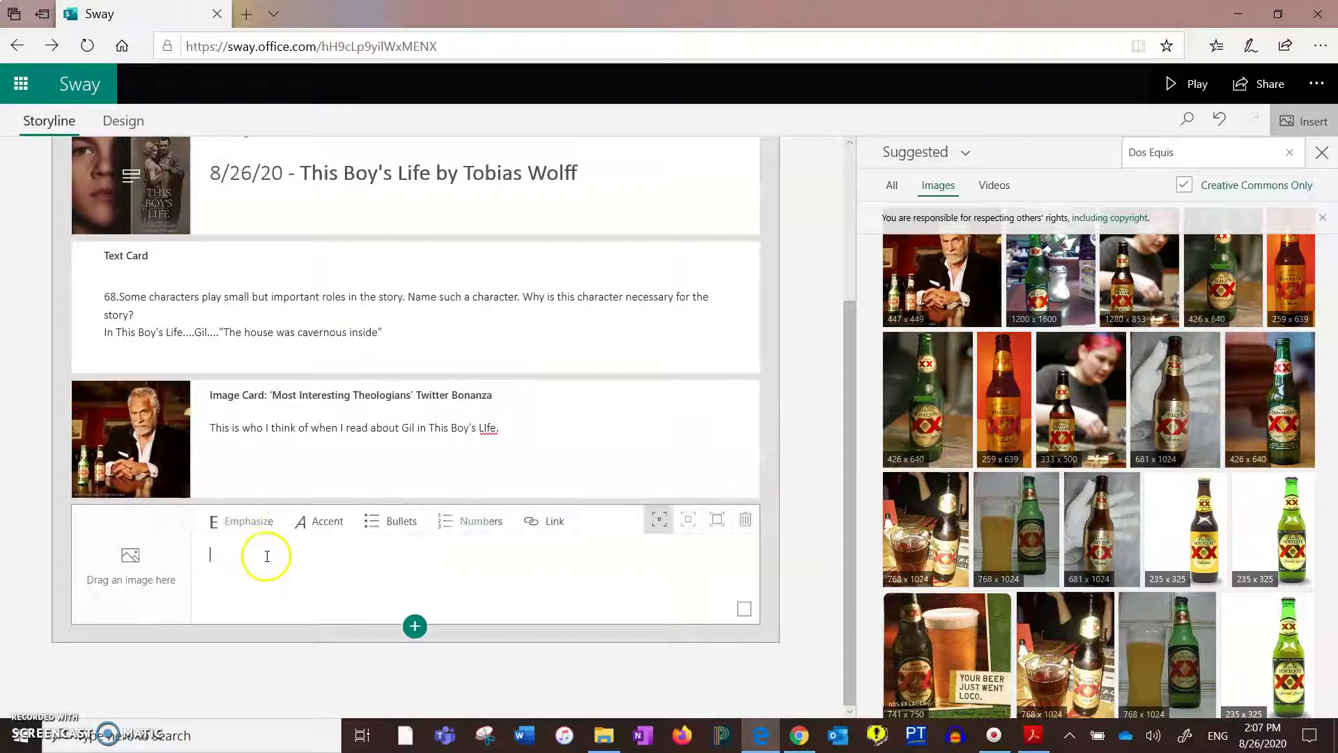
click(683, 535)
click(745, 521)
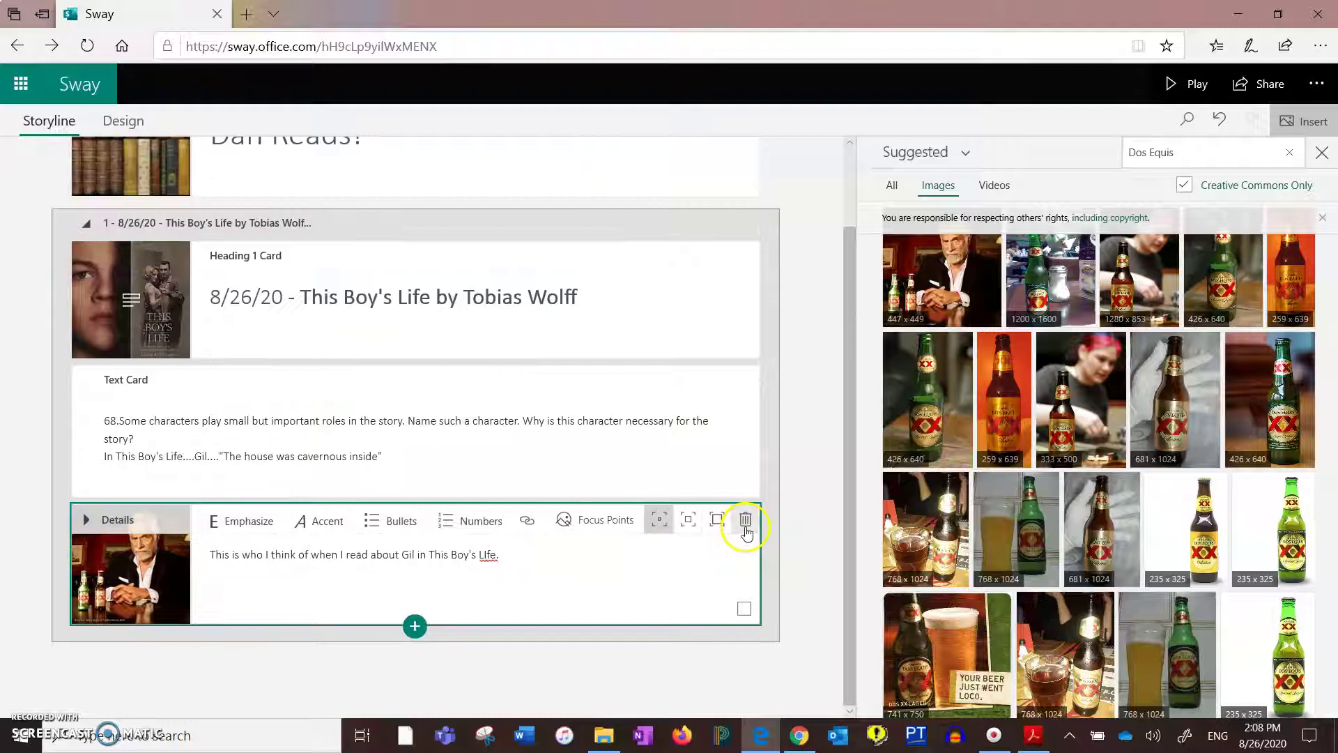
Step: Add a Heading 1 card titled '8/29/20- The Shining by Stephen King'
click(414, 626)
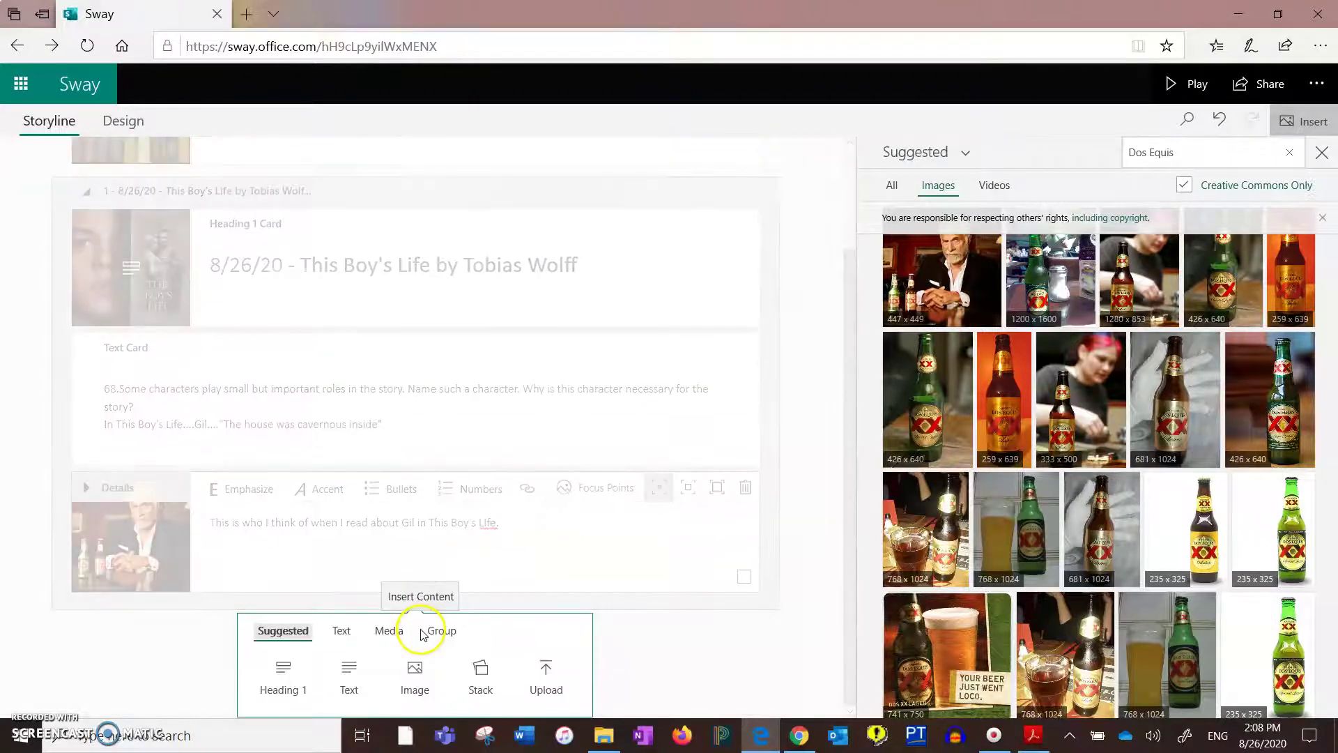
click(284, 682)
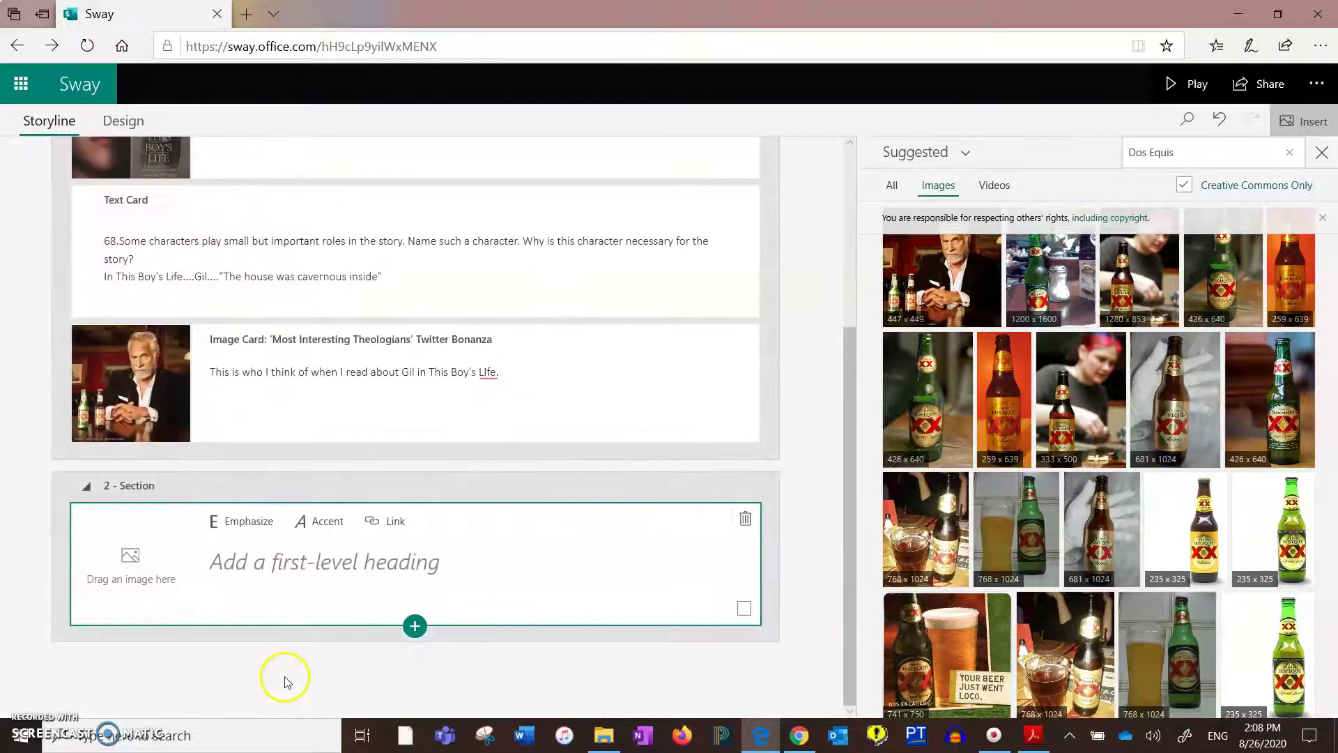
click(303, 566)
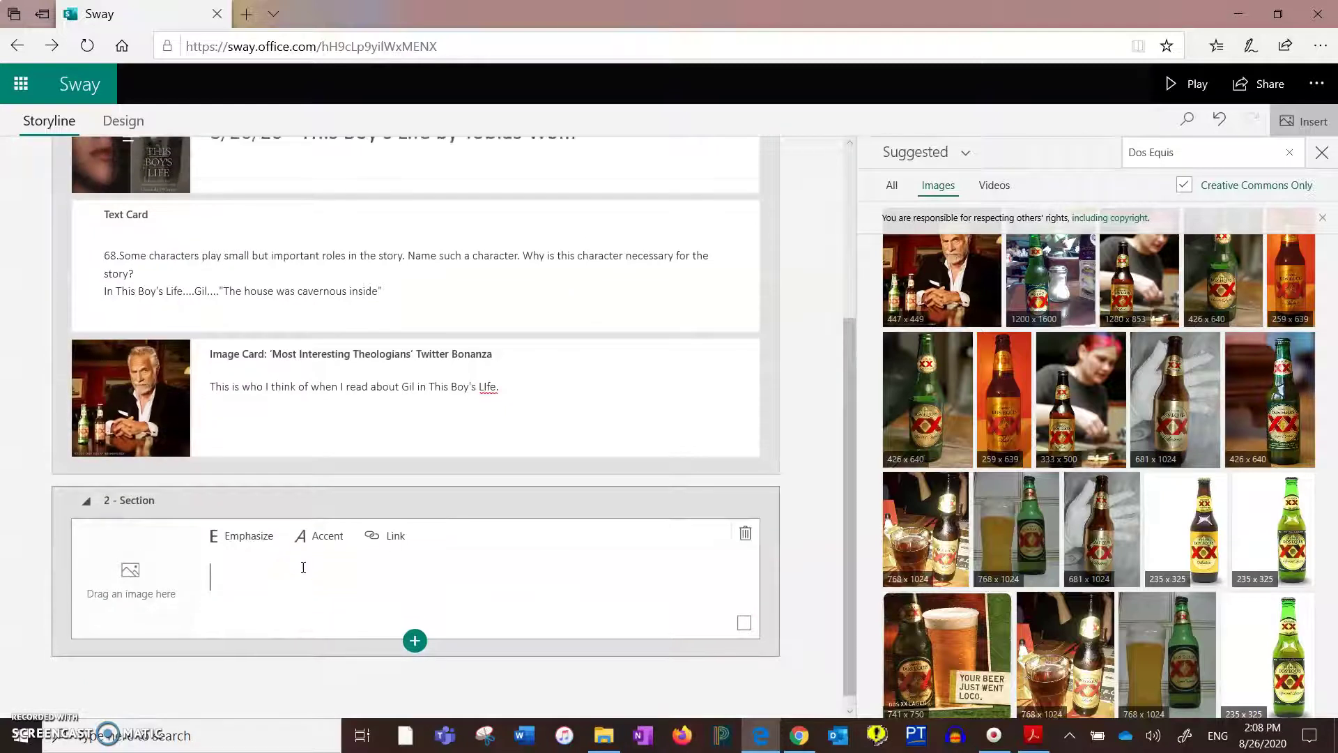
text(8)
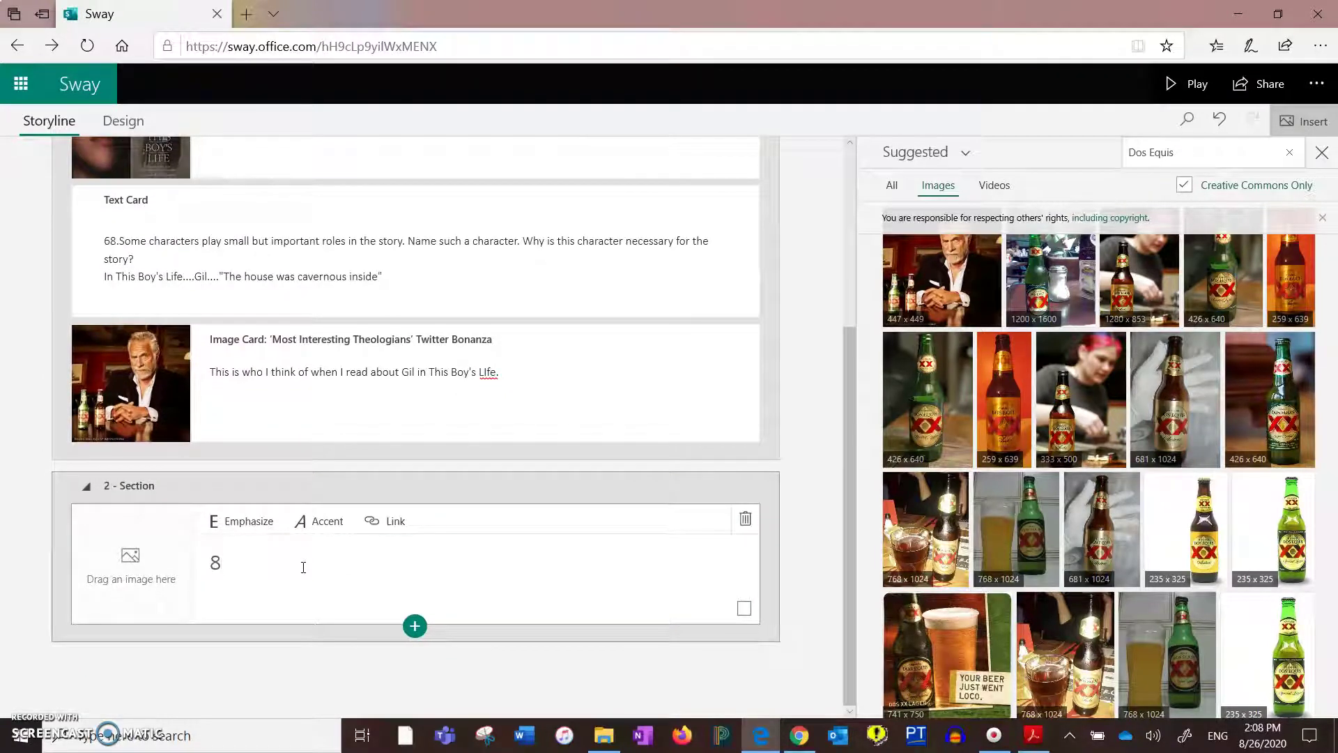
text(/29/)
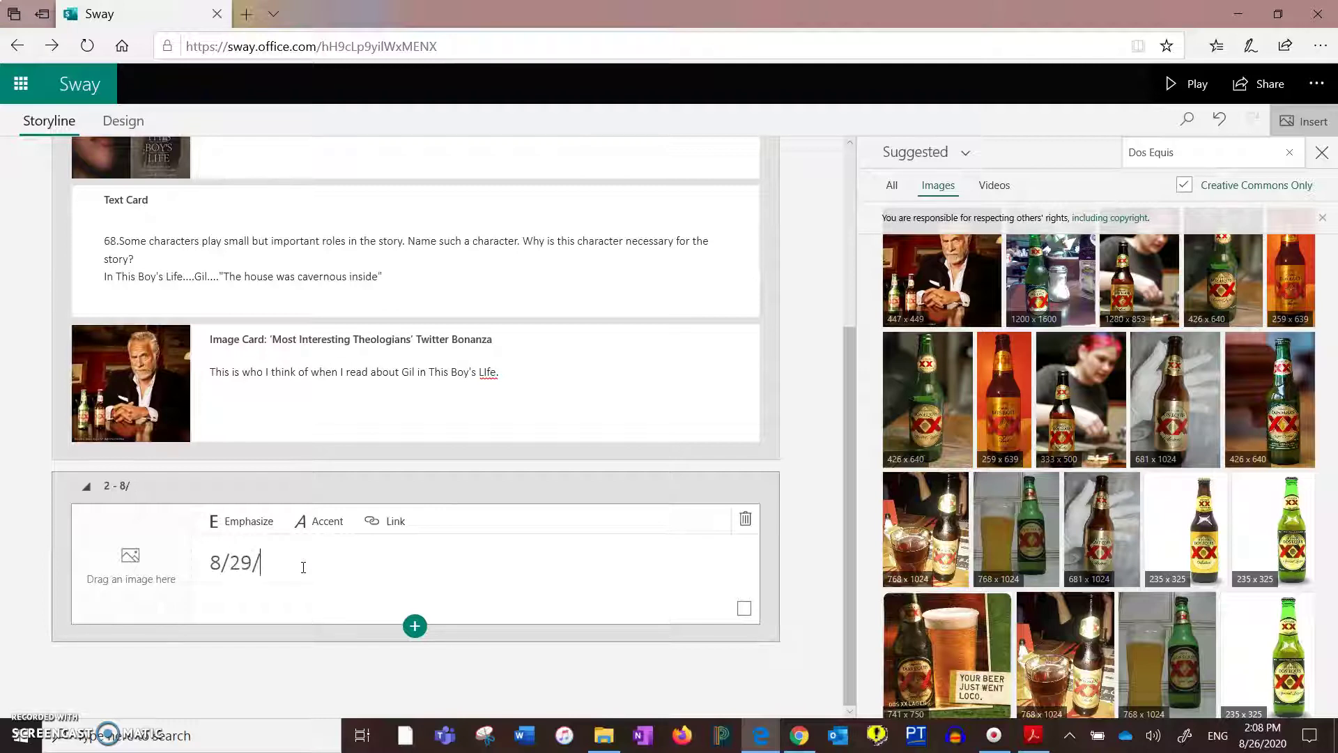
text(20- This Boy's Life)
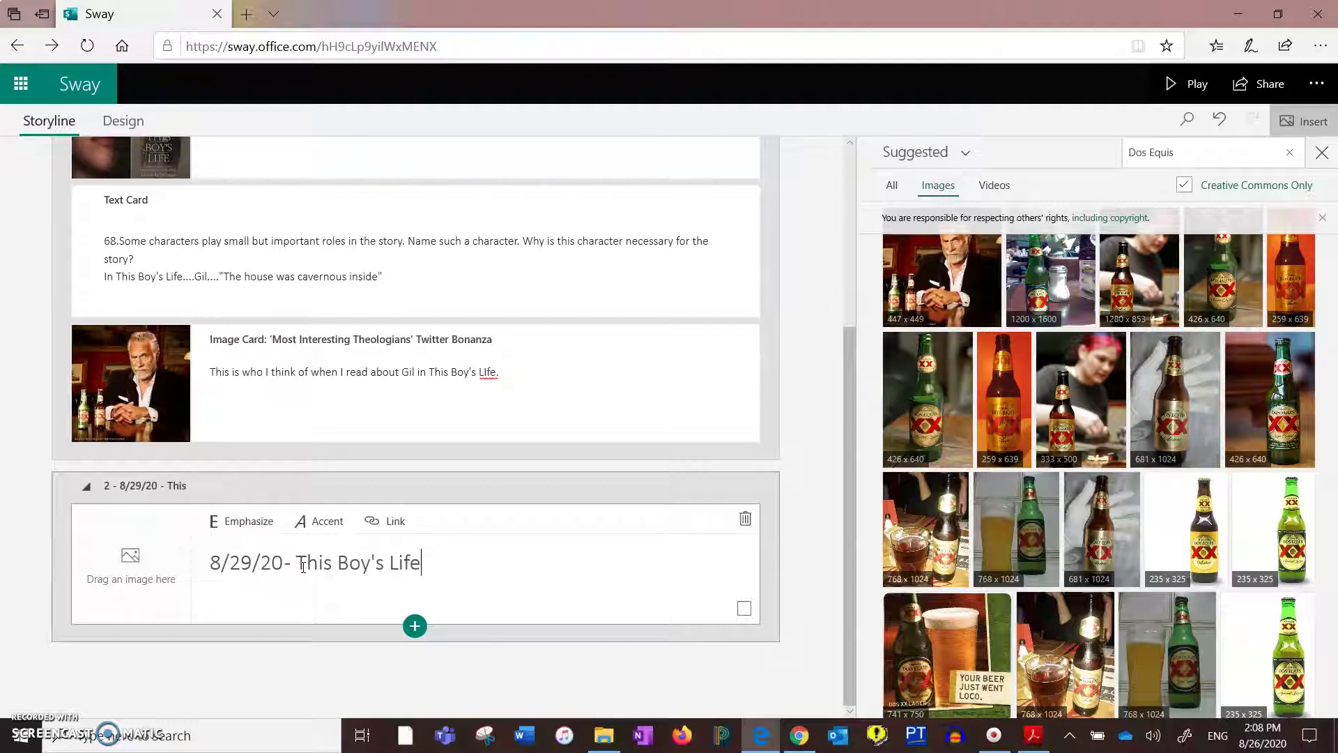
key(BackSpace)
key(BackSpace)
key(BackSpace)
key(BackSpace)
key(BackSpace)
key(BackSpace)
key(BackSpace)
key(BackSpace)
key(BackSpace)
key(BackSpace)
key(BackSpace)
key(BackSpace)
key(BackSpace)
key(BackSpace)
key(BackSpace)
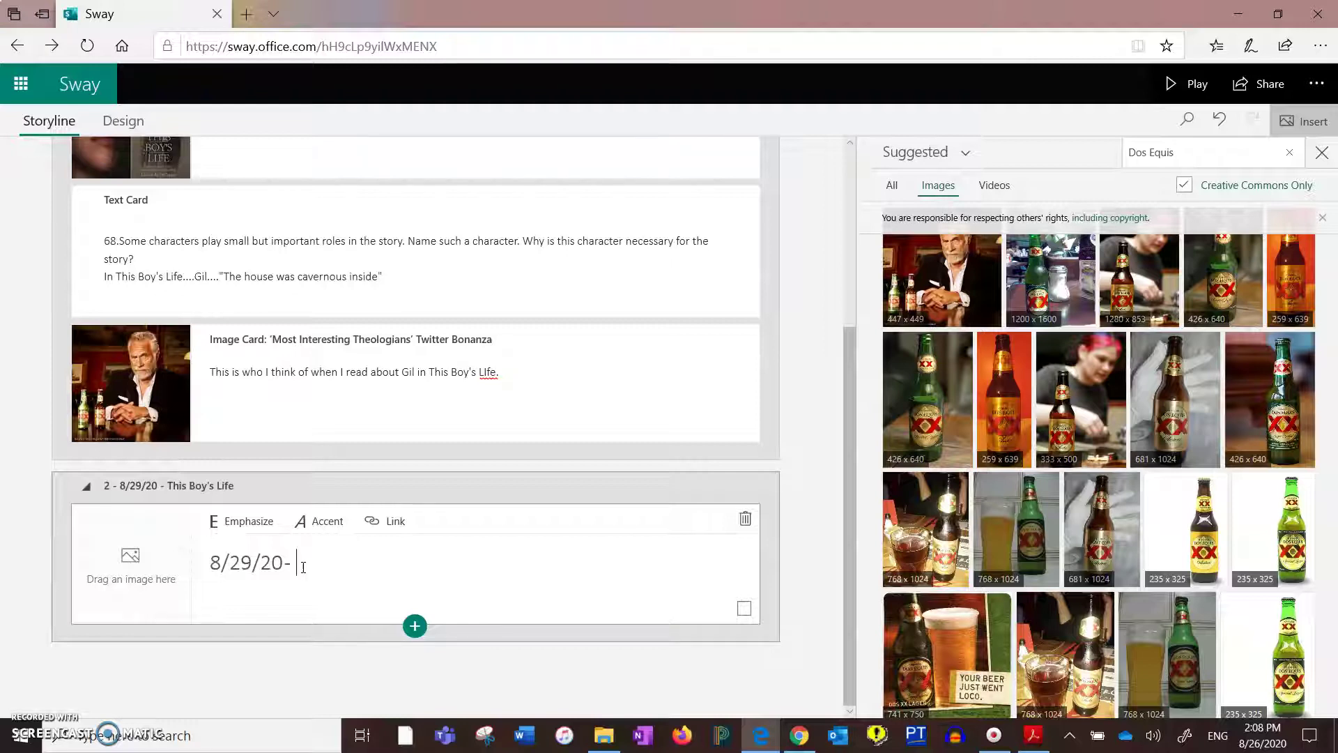
text(The Shining by )
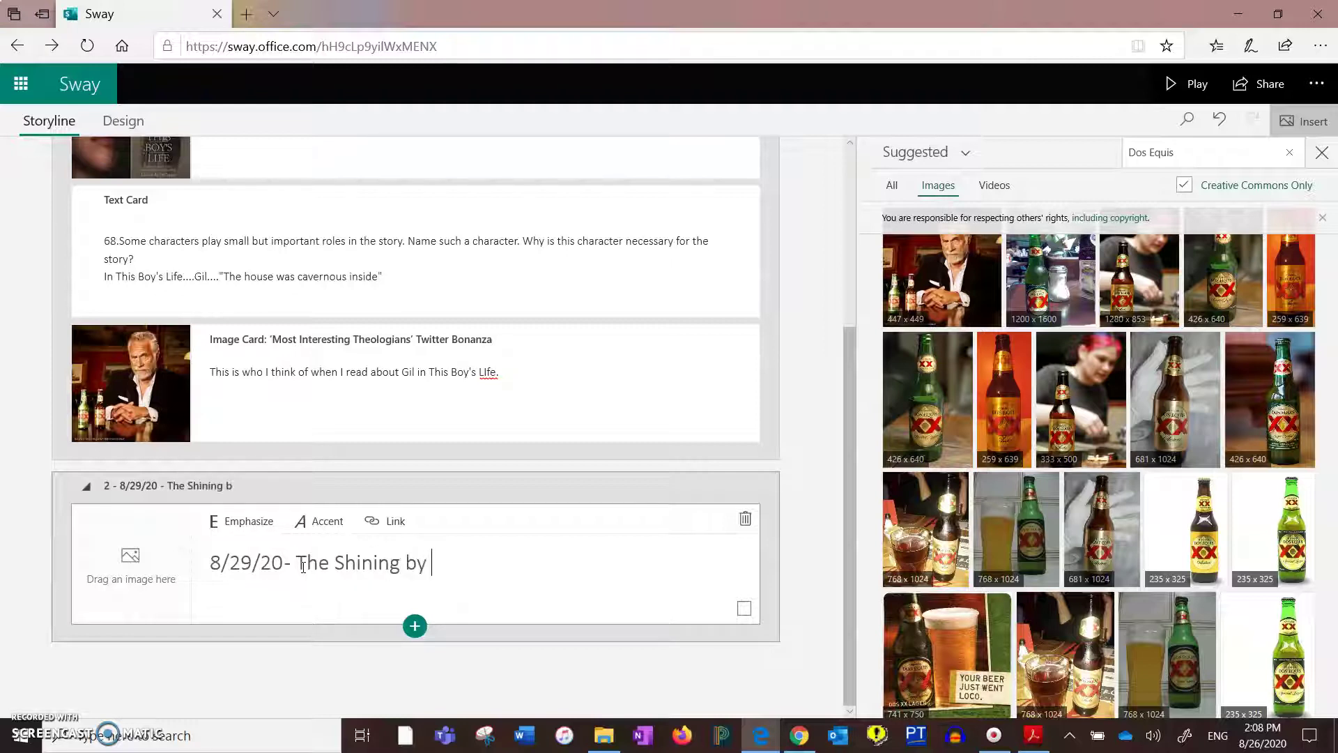
text(Stephen King)
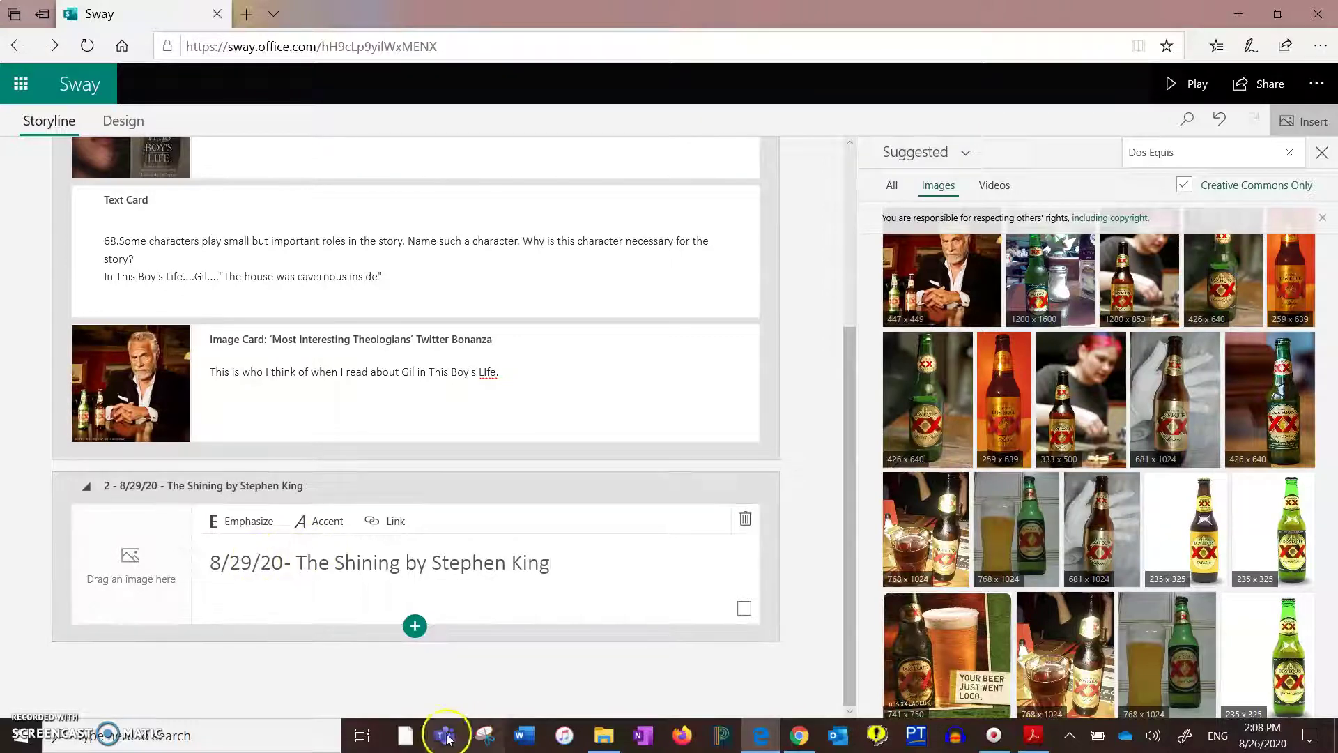
Step: Open the Desktop Images folder in File Explorer and show it as Large icons
click(607, 738)
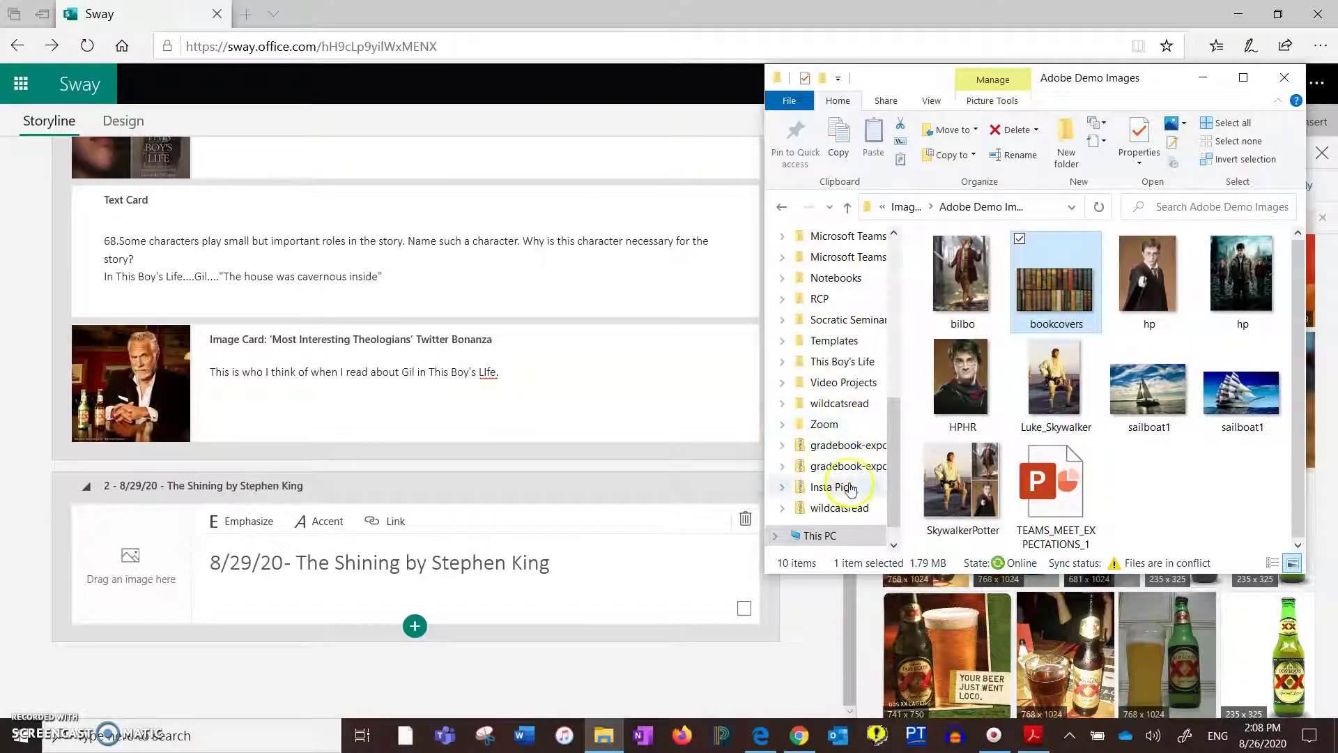
scroll(851, 366, up, 2)
scroll(852, 366, up, 3)
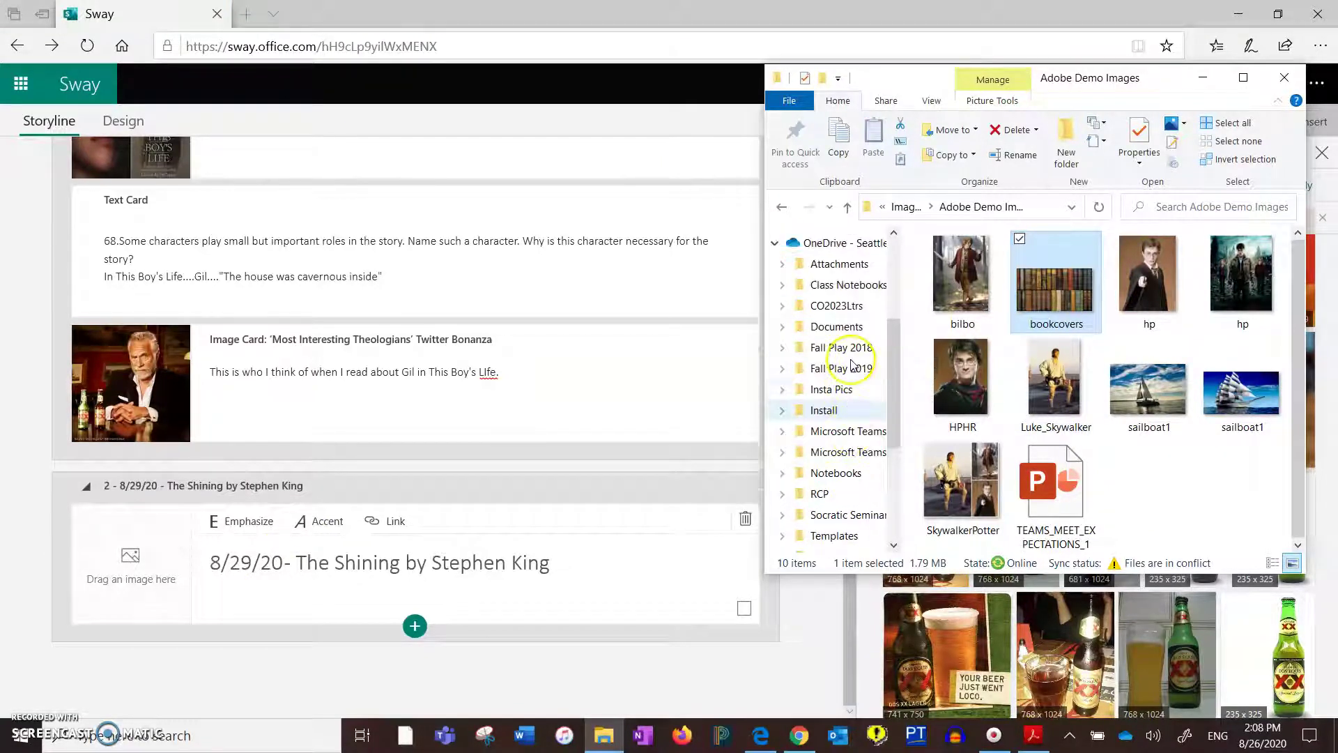
scroll(844, 438, up, 3)
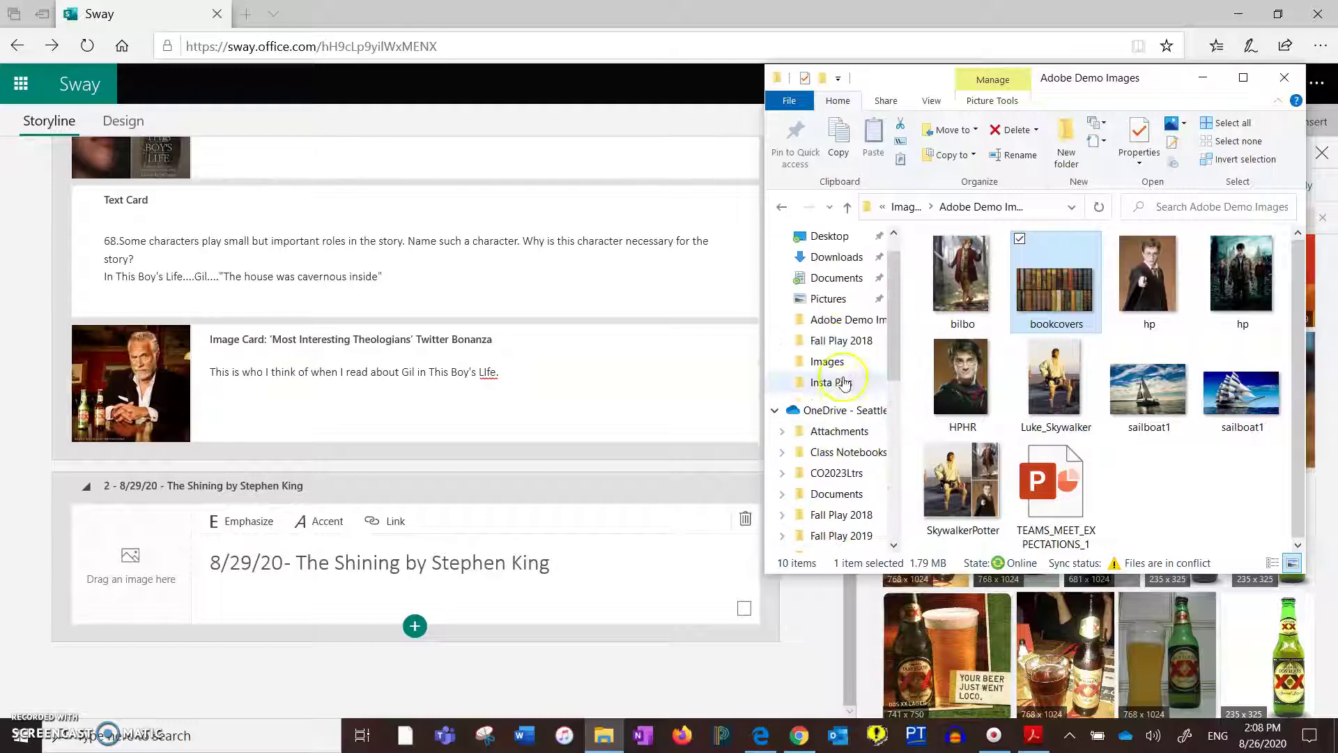
click(836, 363)
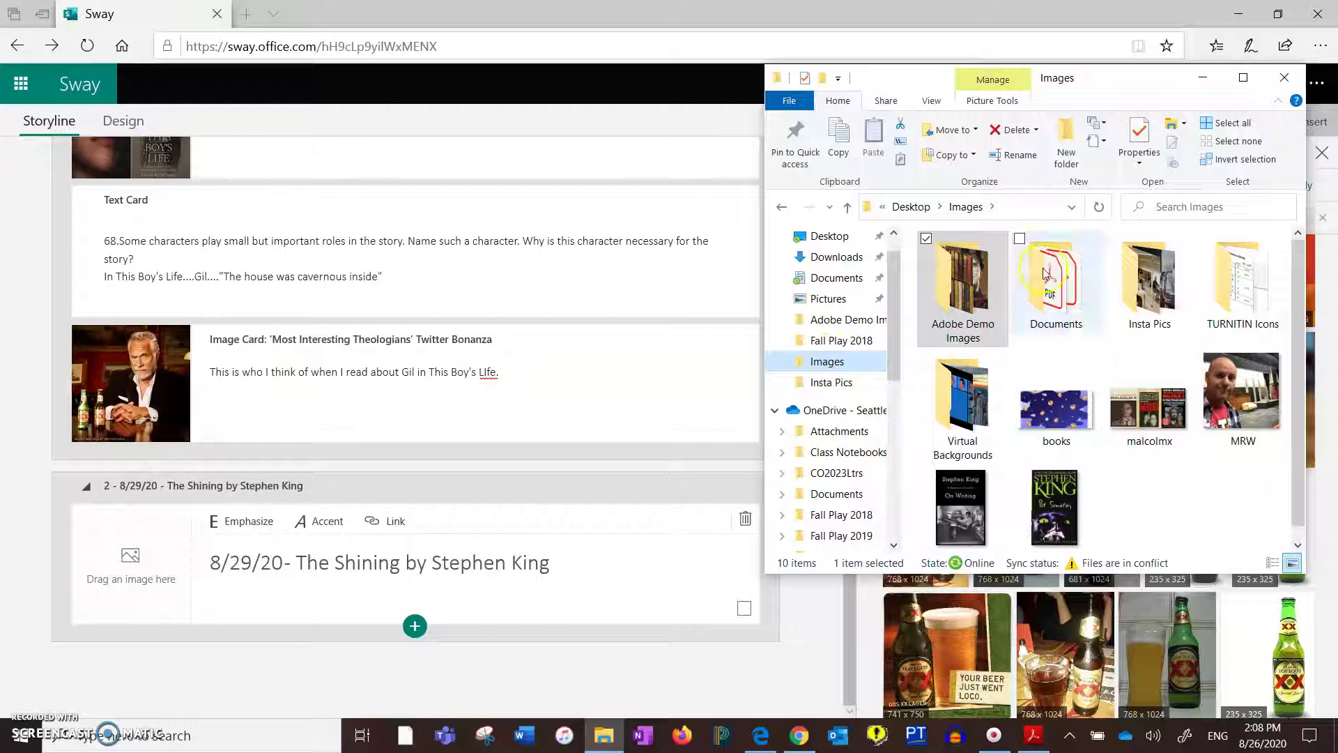
click(931, 101)
click(964, 129)
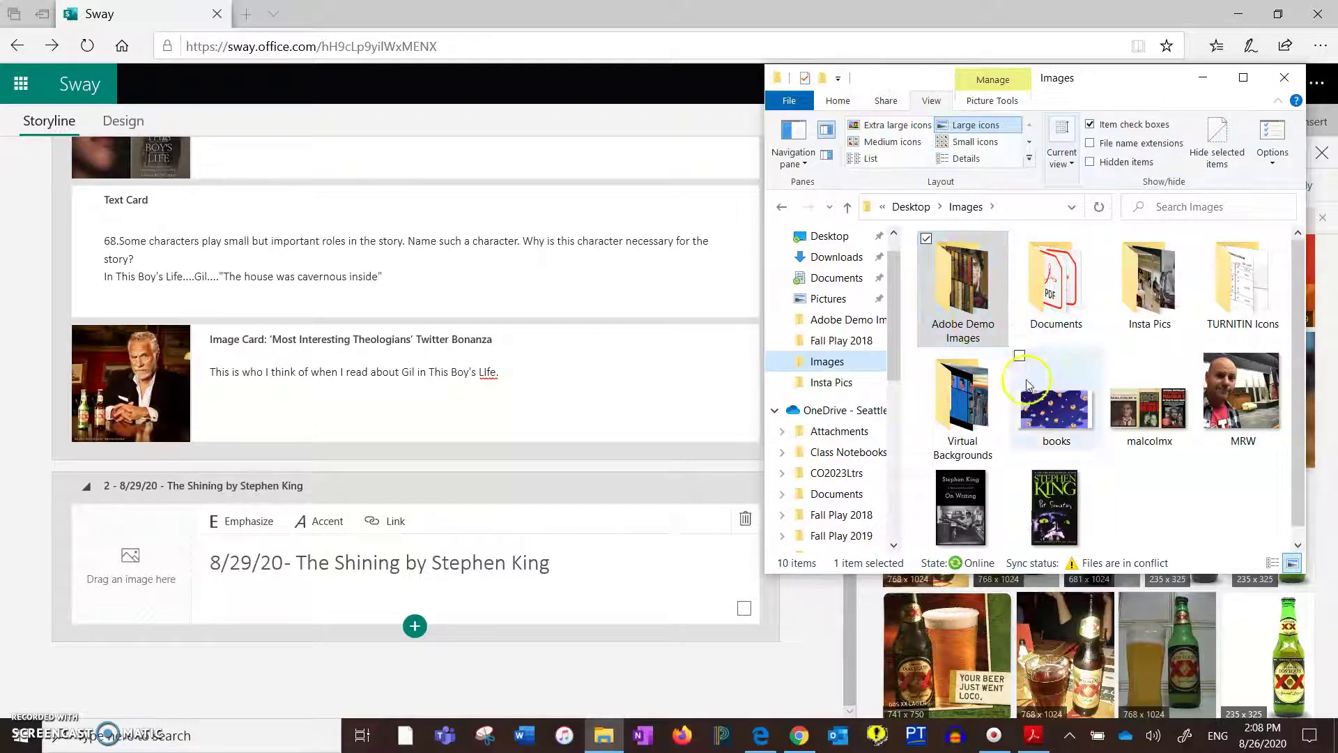
Step: Drag the overlook picture from Virtual Backgrounds into The Shining card's image slot
click(966, 394)
double_click(966, 392)
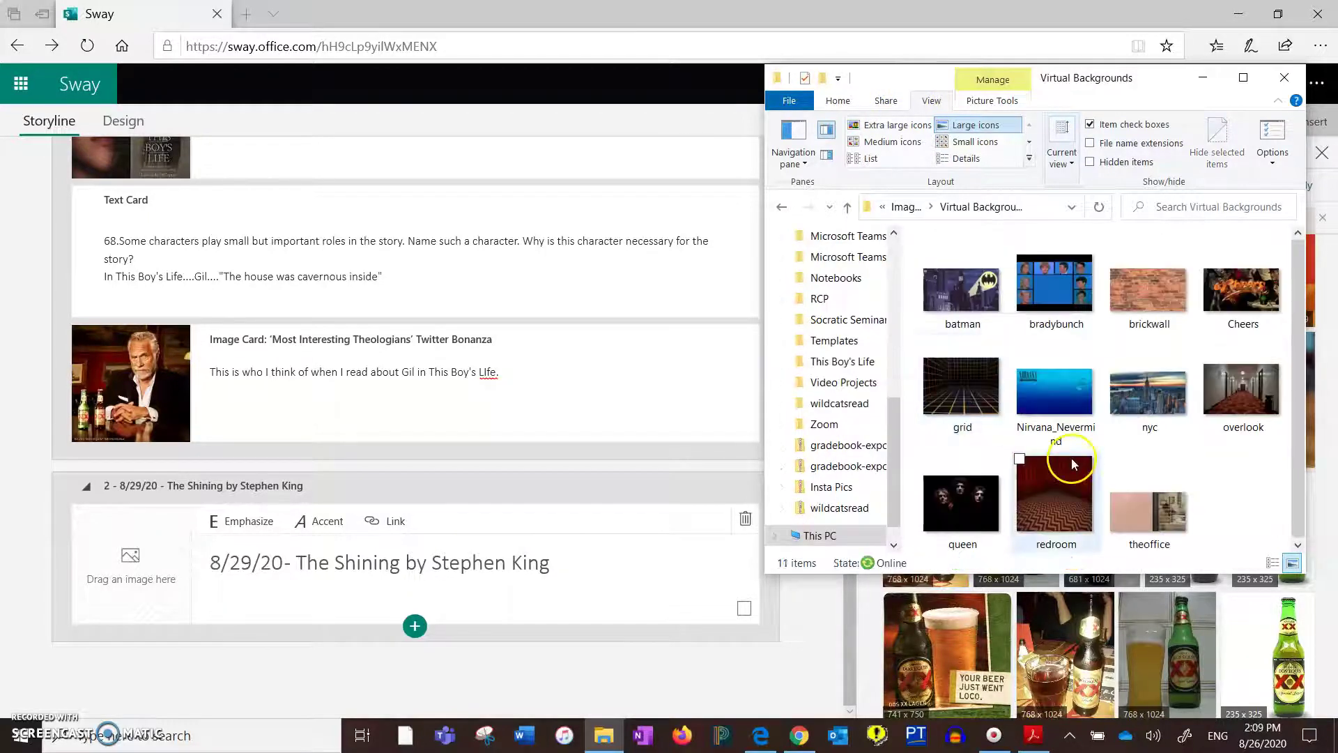
drag(1233, 433, 130, 578)
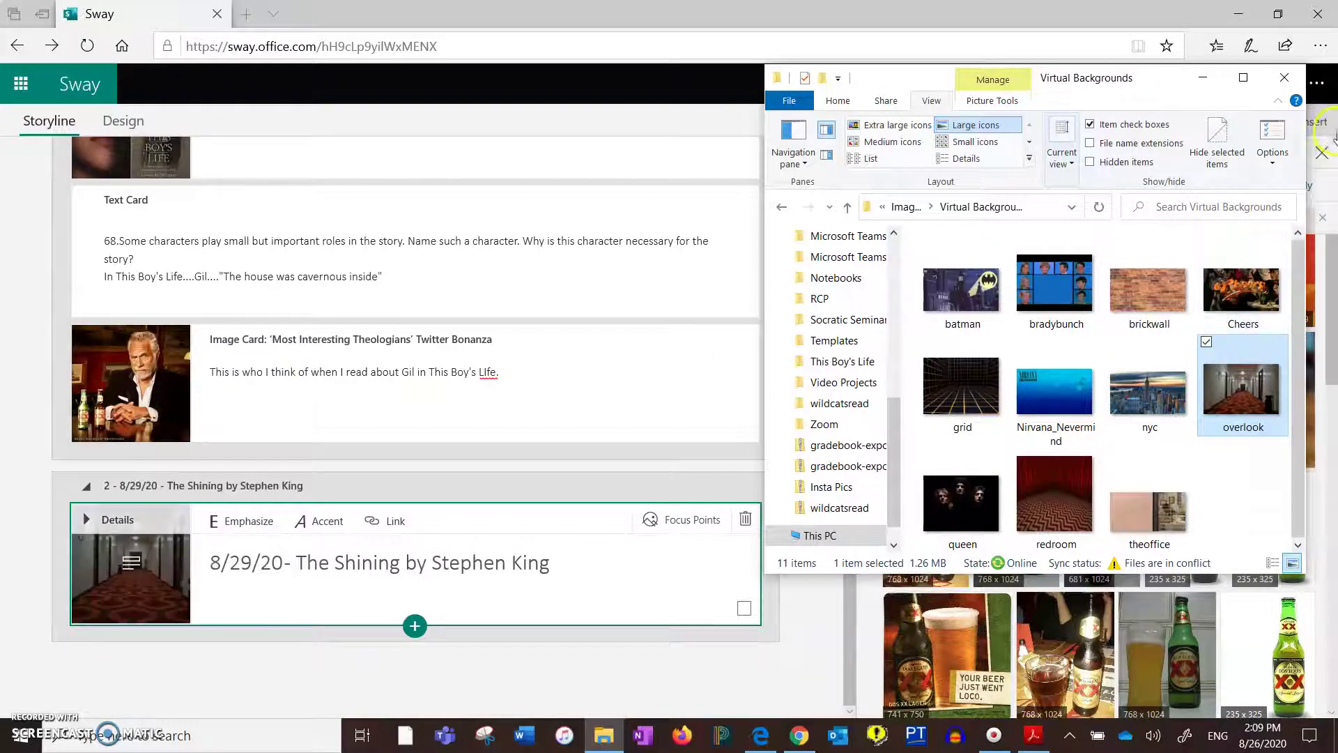
Step: Emphasize the words 'The Shining' in the 8/29/20 card title
click(1204, 78)
click(311, 590)
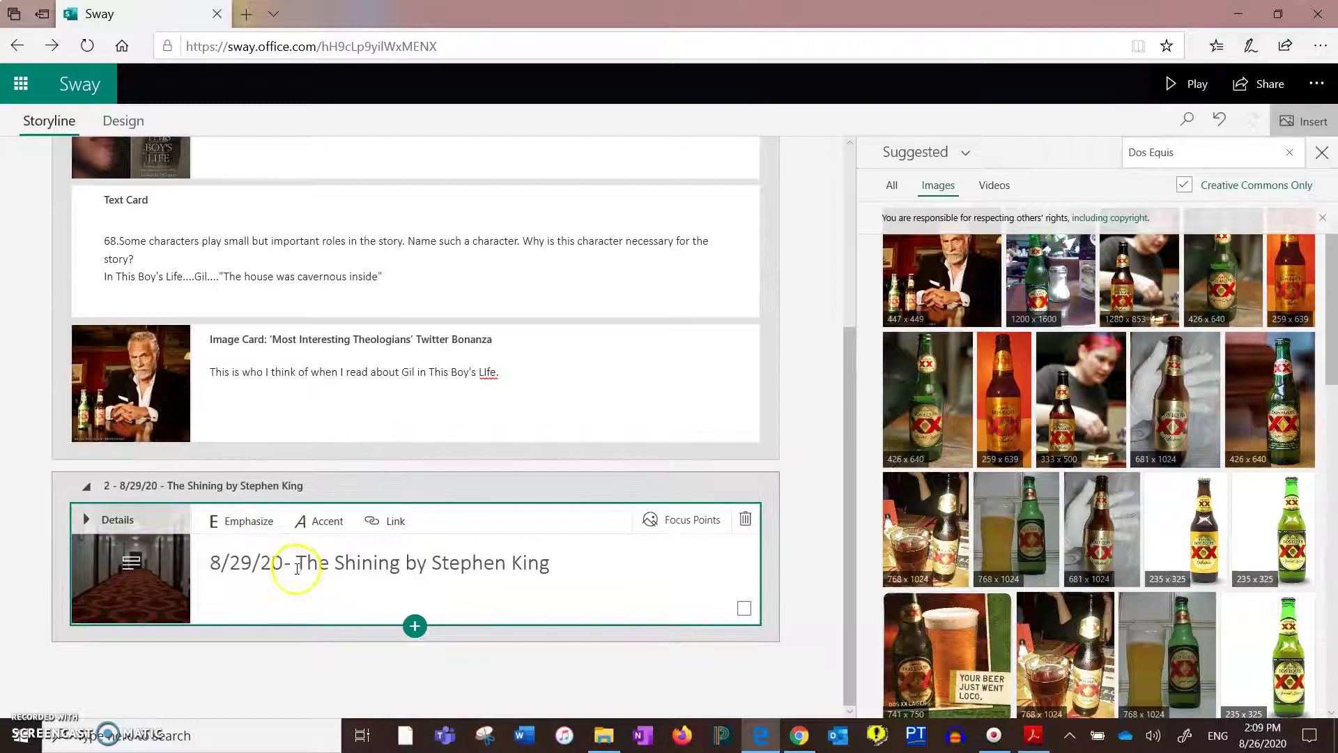
drag(297, 568, 404, 566)
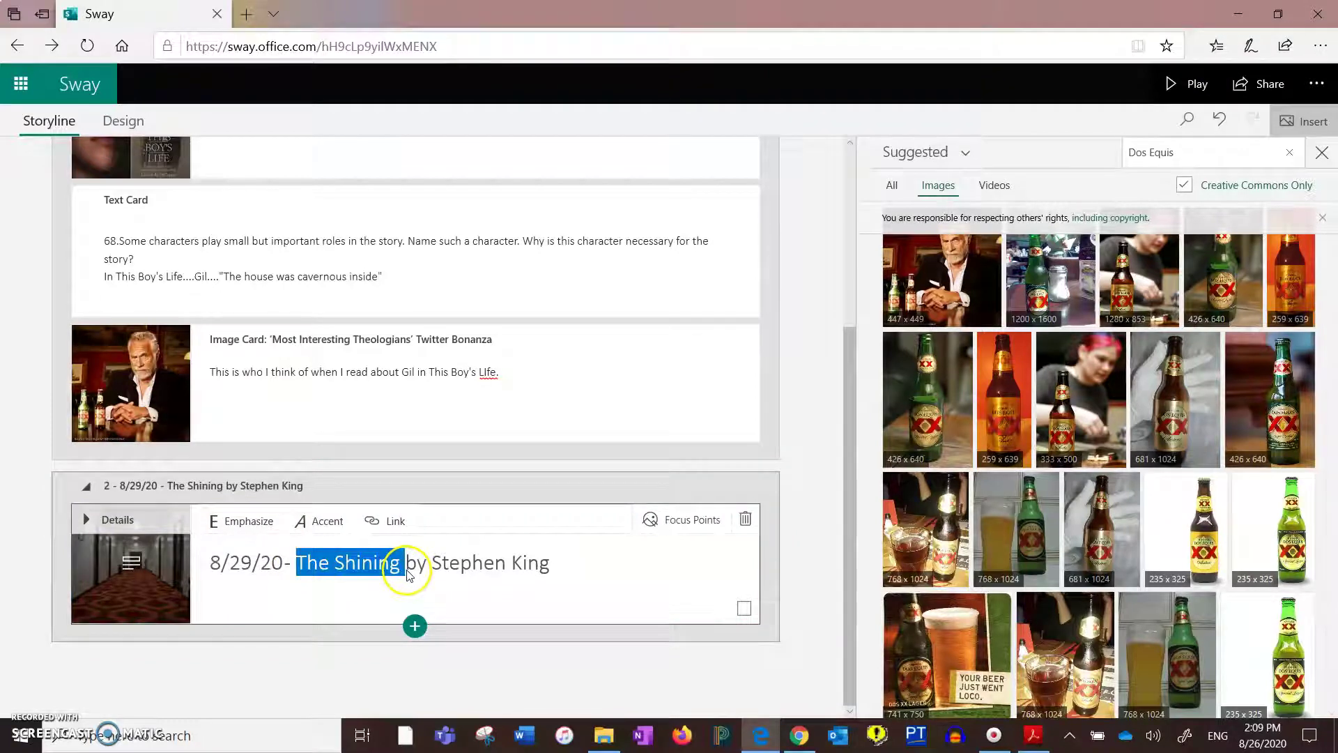
click(241, 529)
click(600, 564)
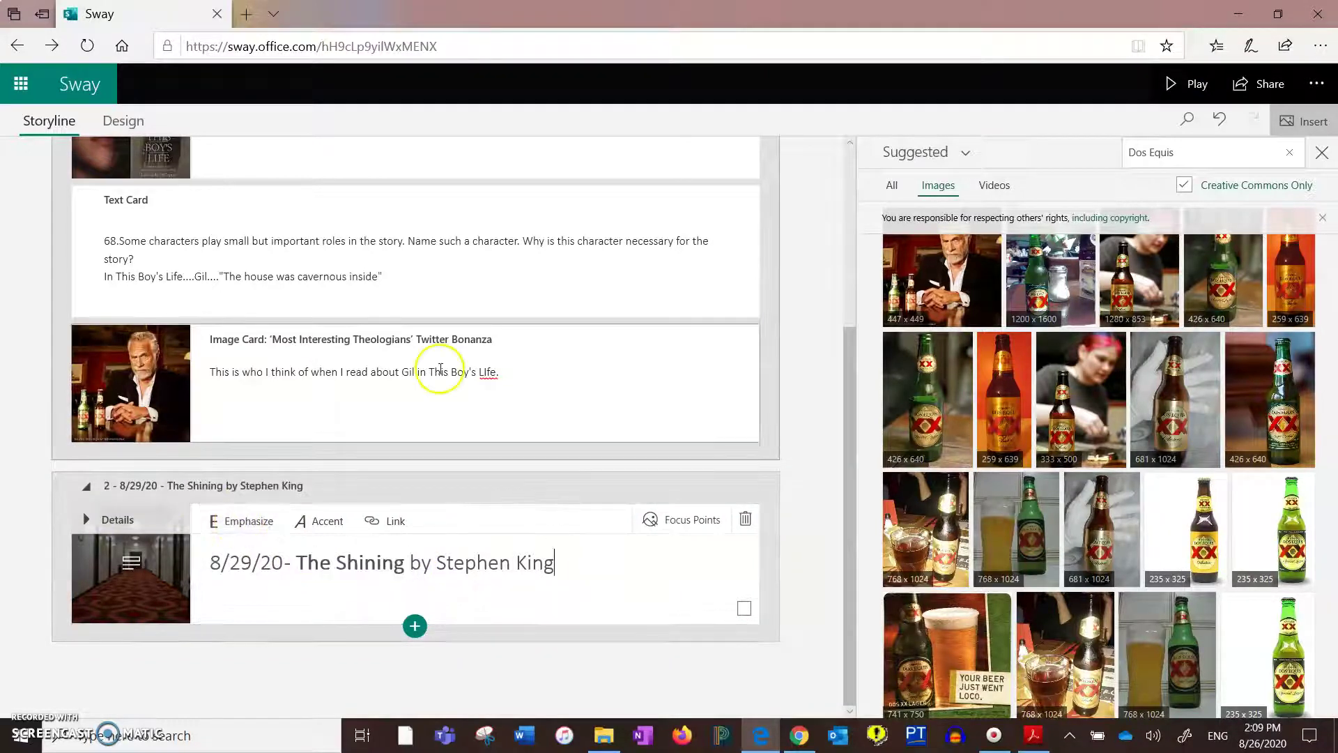
Step: Switch to the Design preview, scroll through it and pick the This Boy's Life heading
click(123, 121)
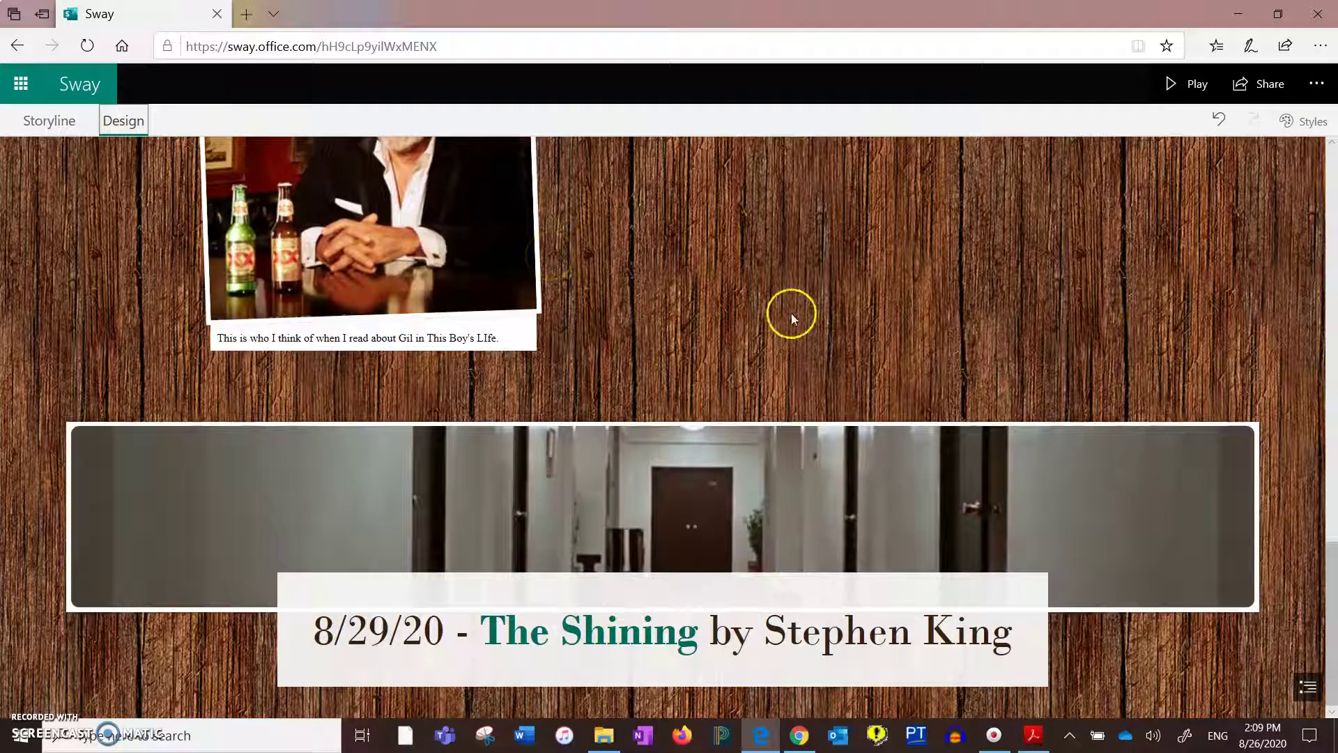
scroll(792, 318, up, 5)
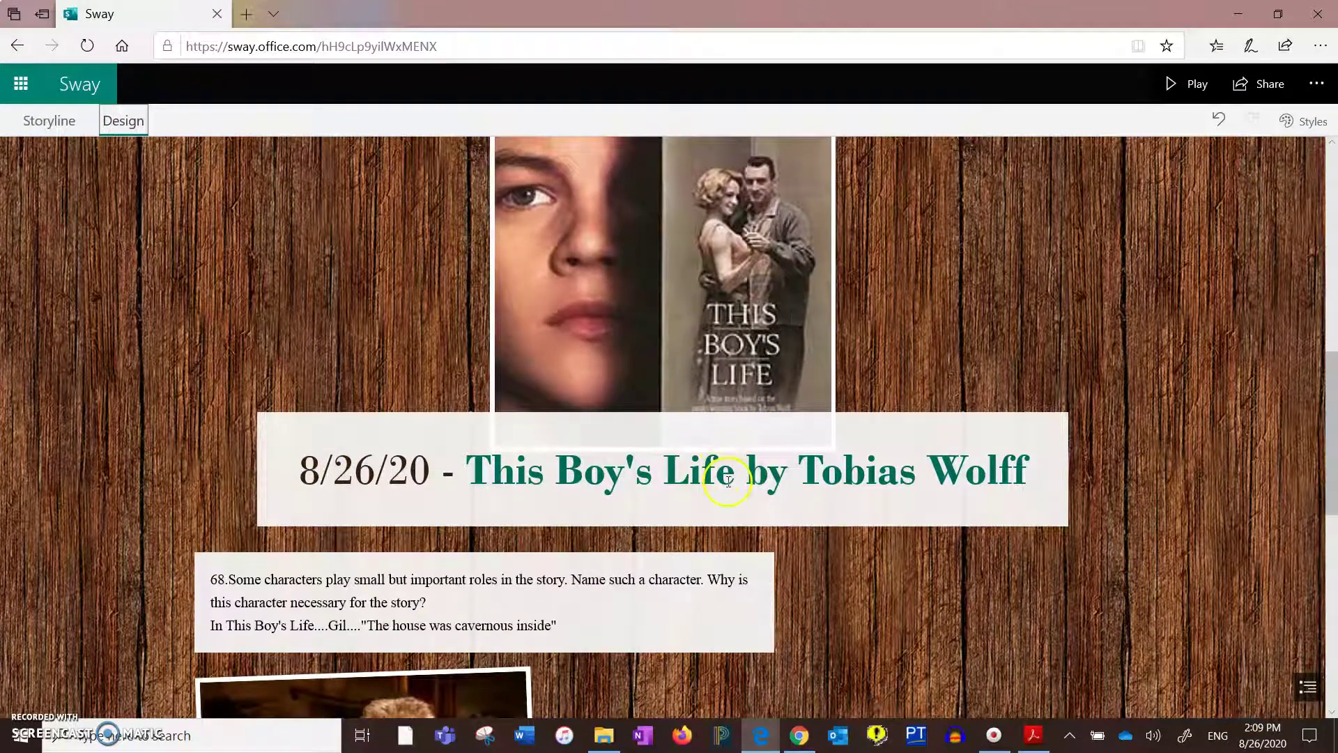
scroll(696, 500, down, 5)
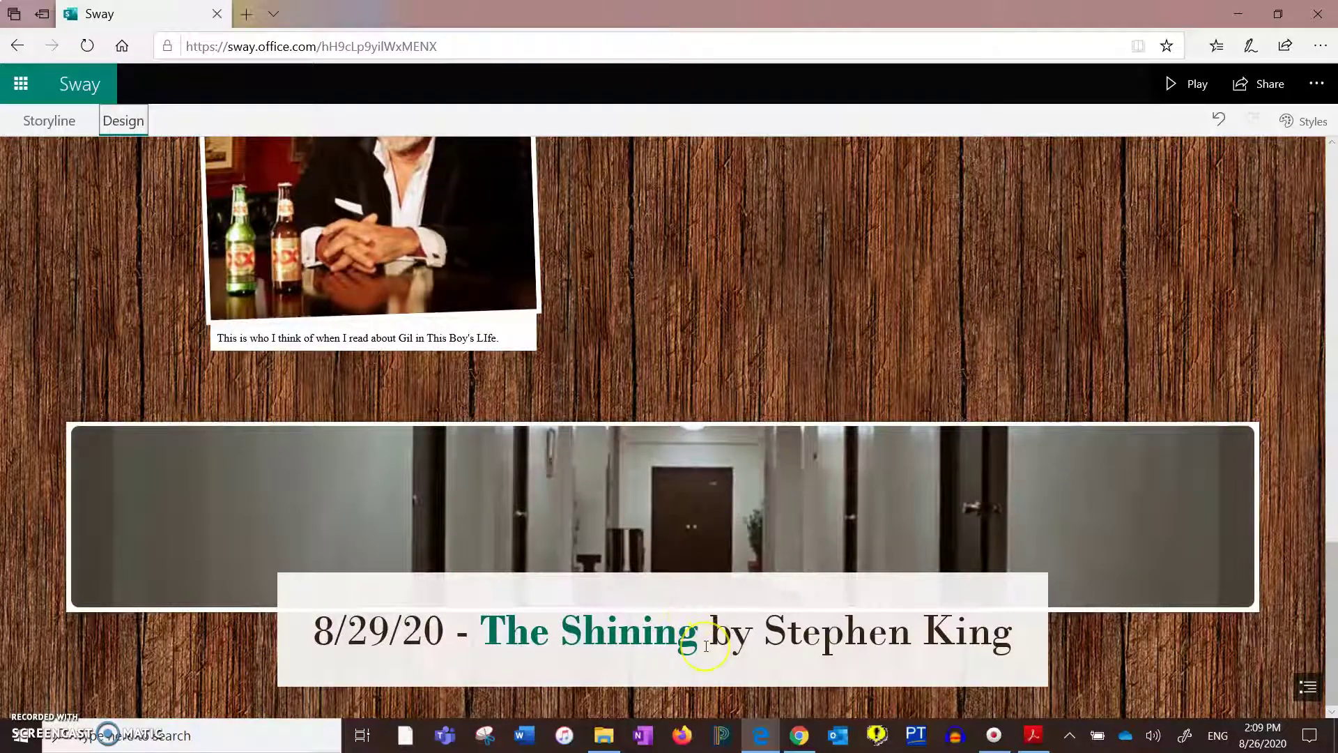
click(706, 646)
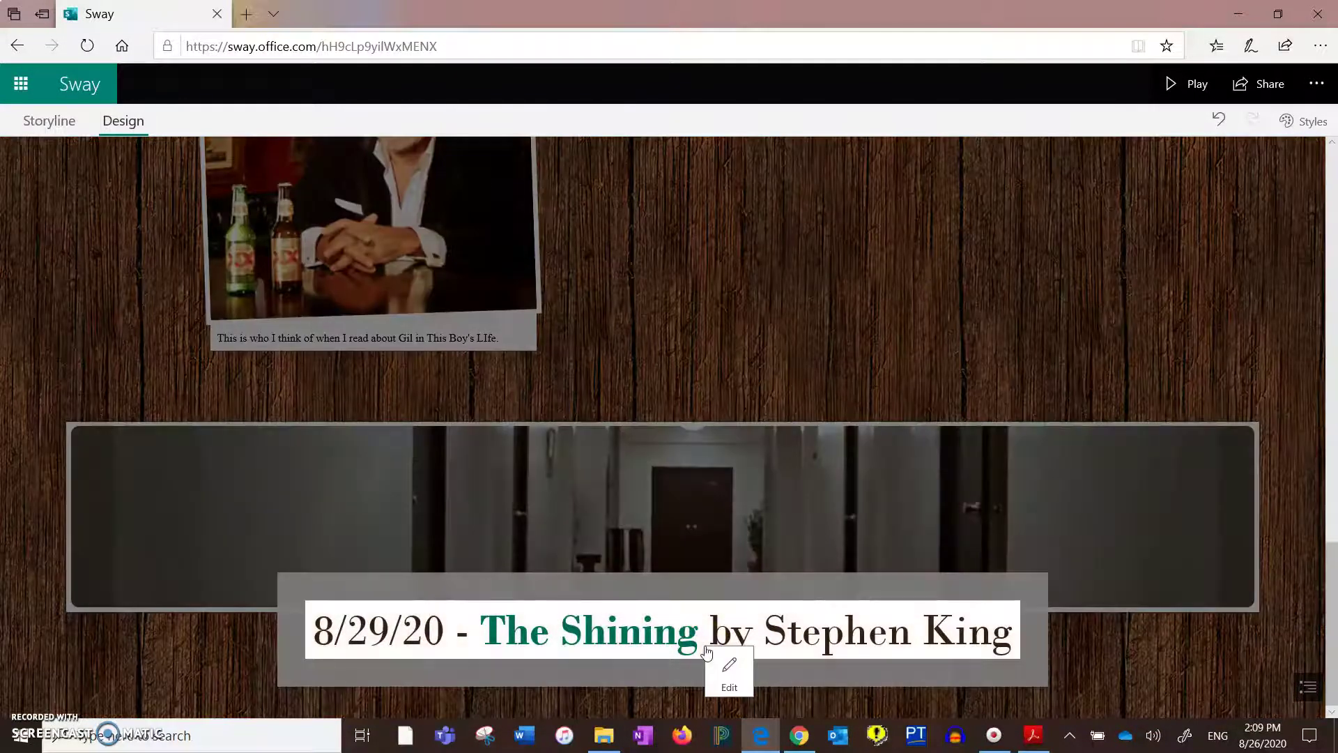
click(801, 315)
scroll(802, 315, up, 5)
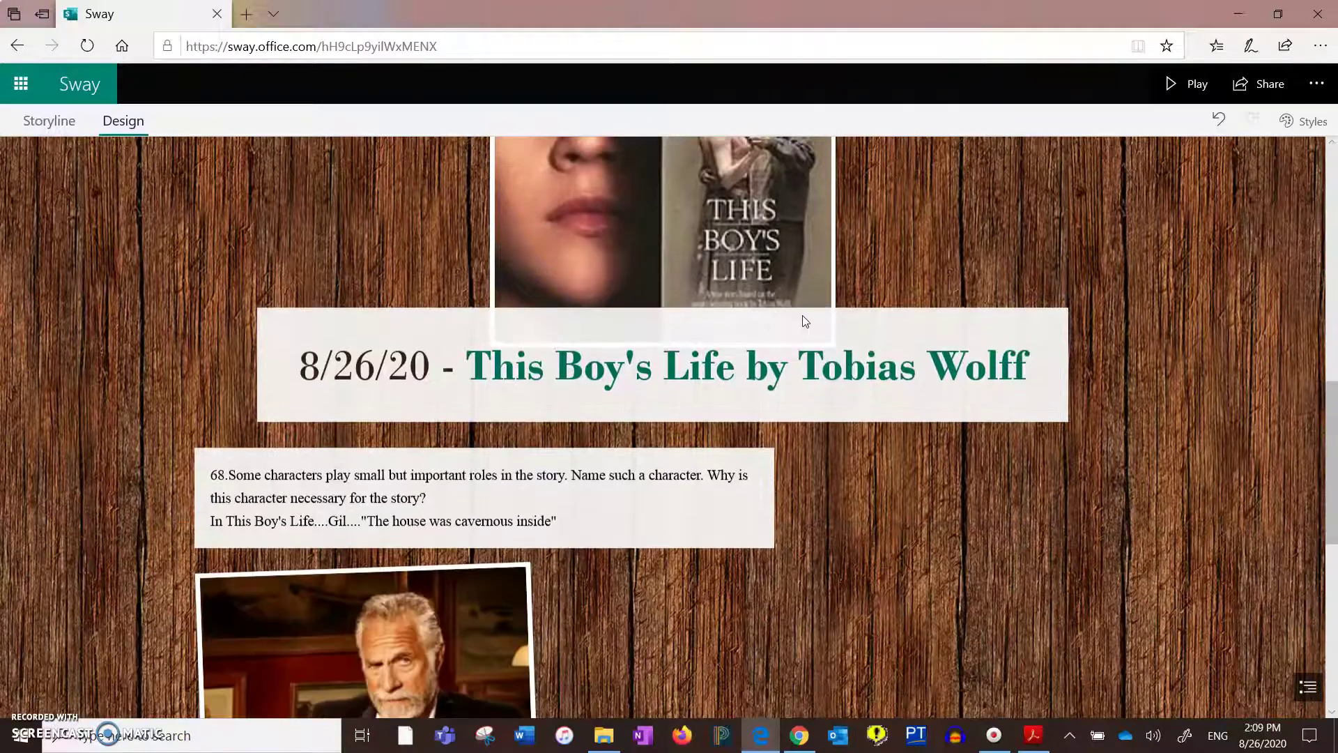
click(792, 356)
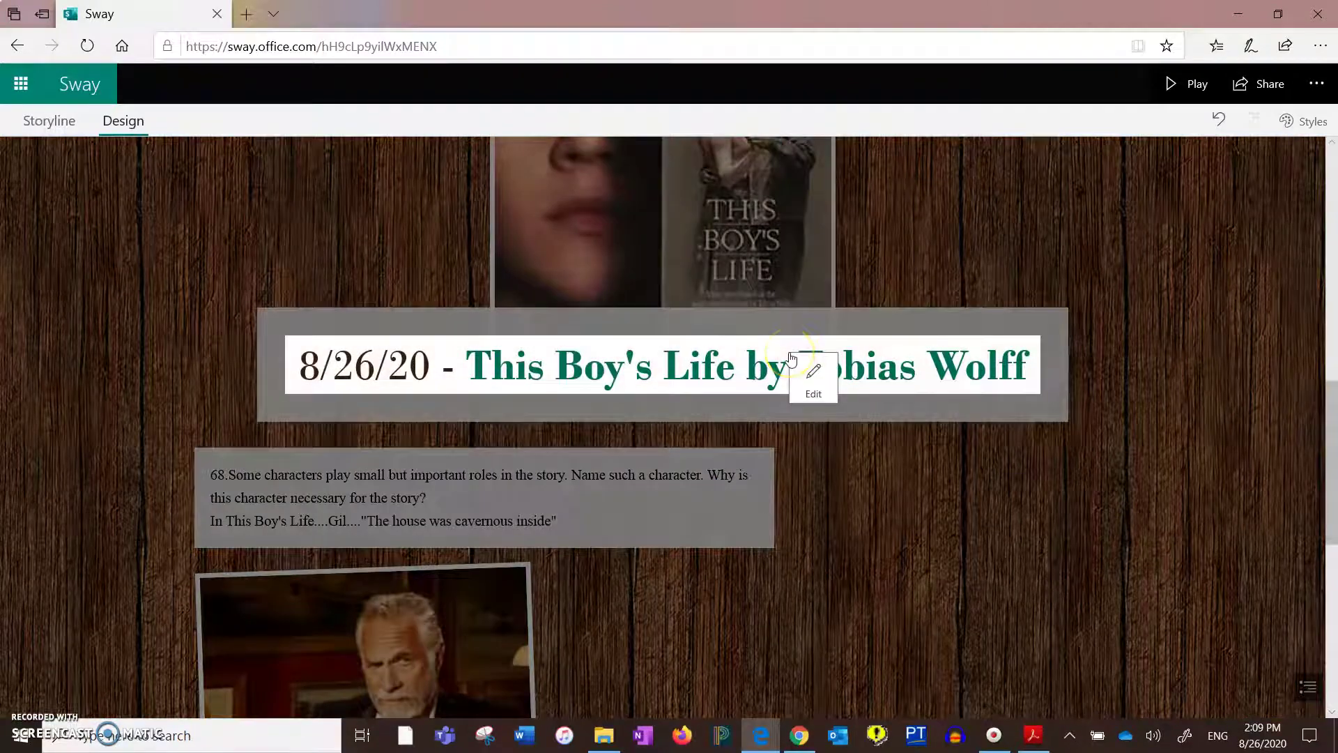
Step: Un-emphasize 'by Tobias Wolff' in the This Boy's Life heading and close the editor
click(808, 374)
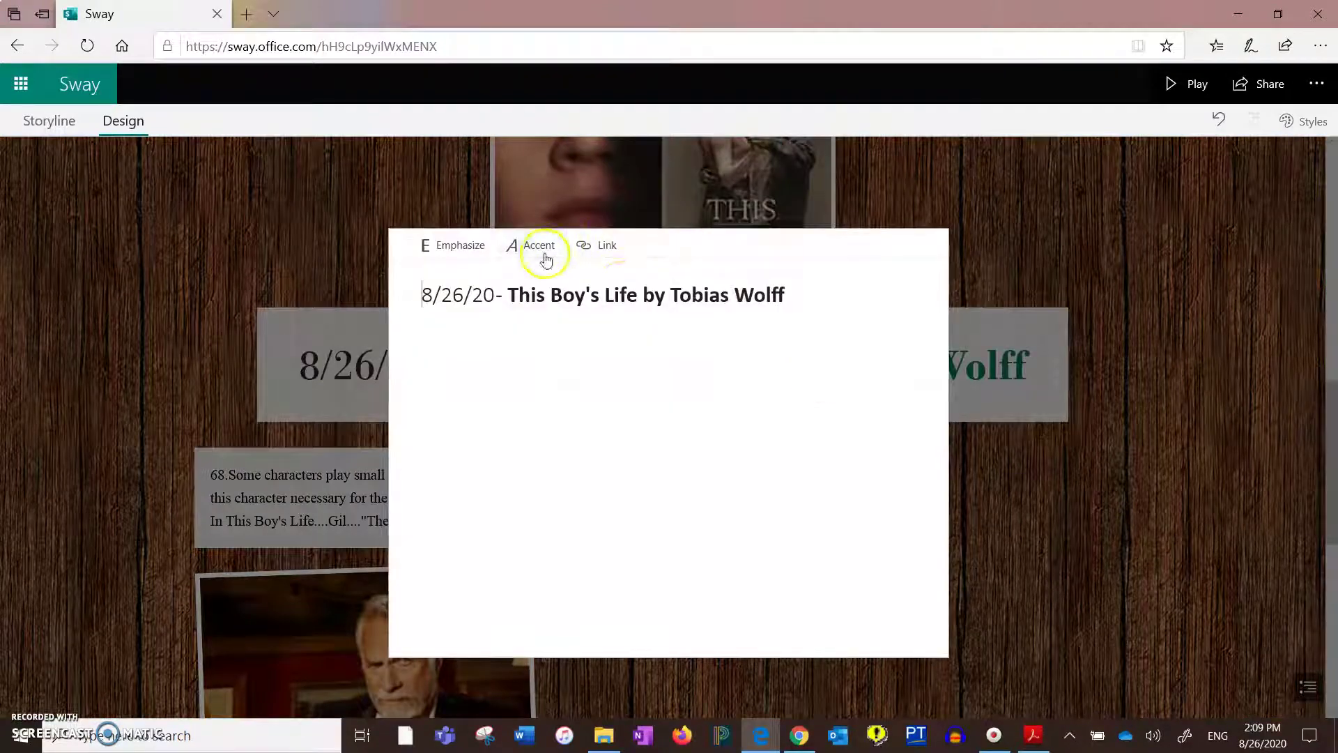
drag(639, 294, 773, 302)
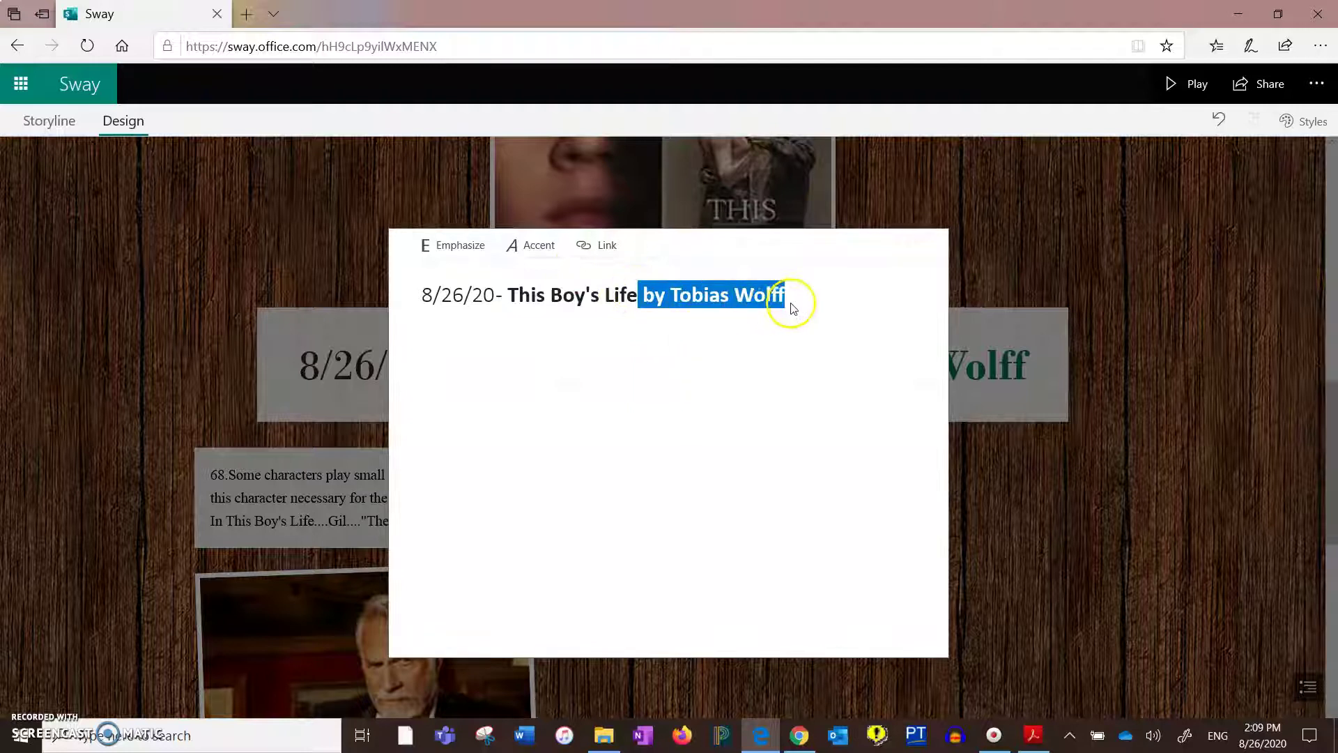
click(470, 248)
click(615, 364)
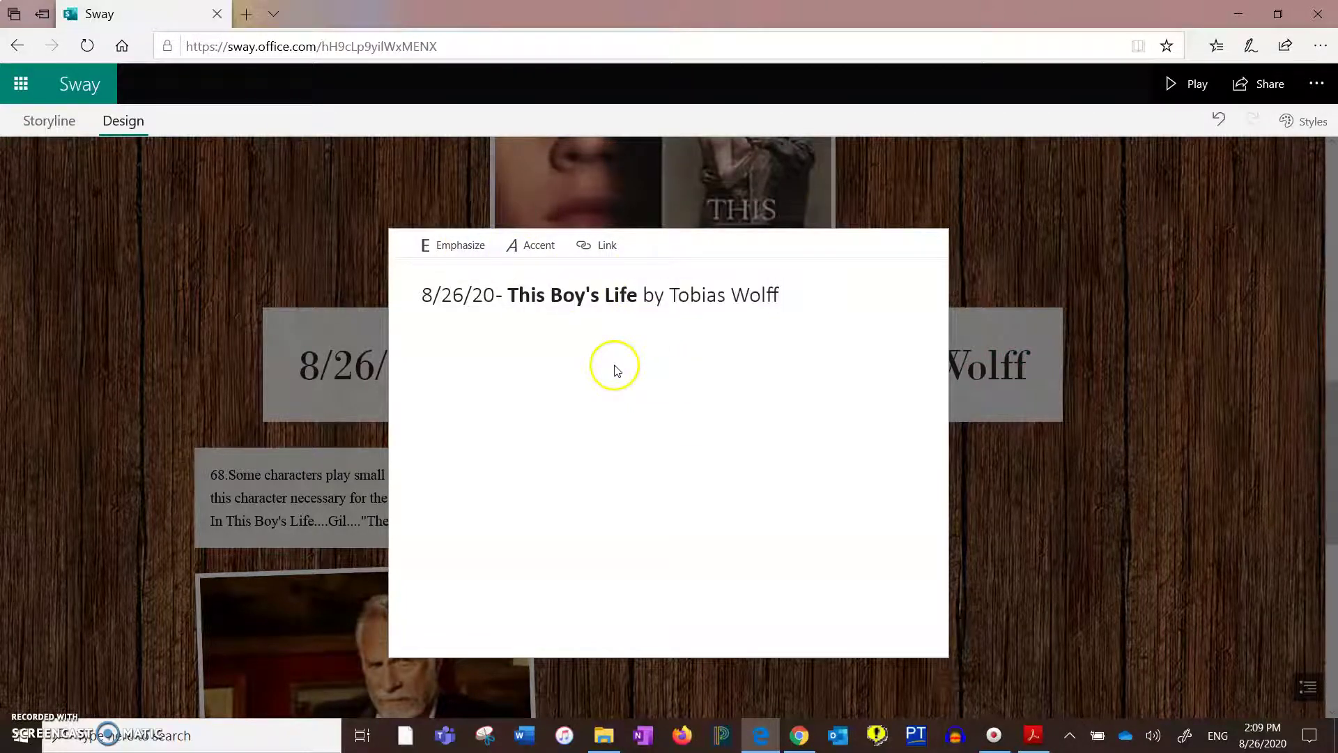
click(1041, 426)
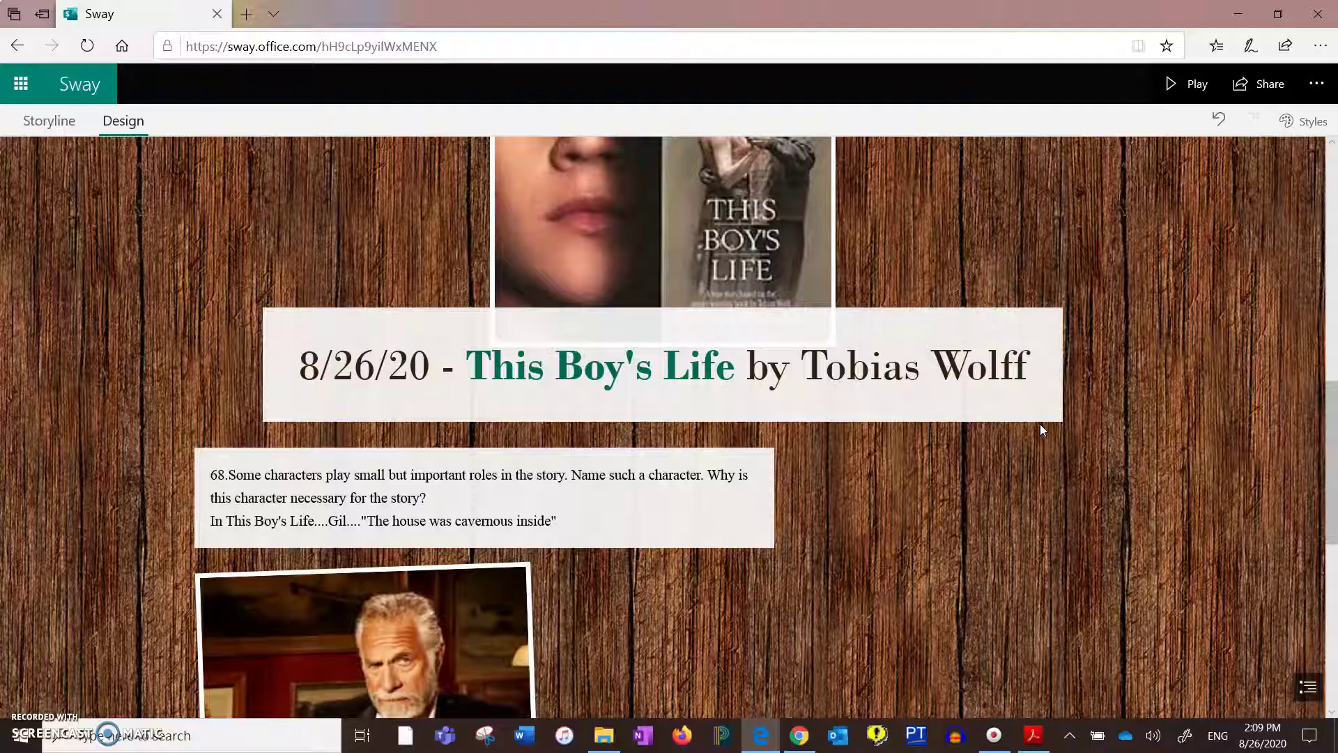
Step: Play the Dan Reads! Sway and scroll through both book entries
click(1178, 89)
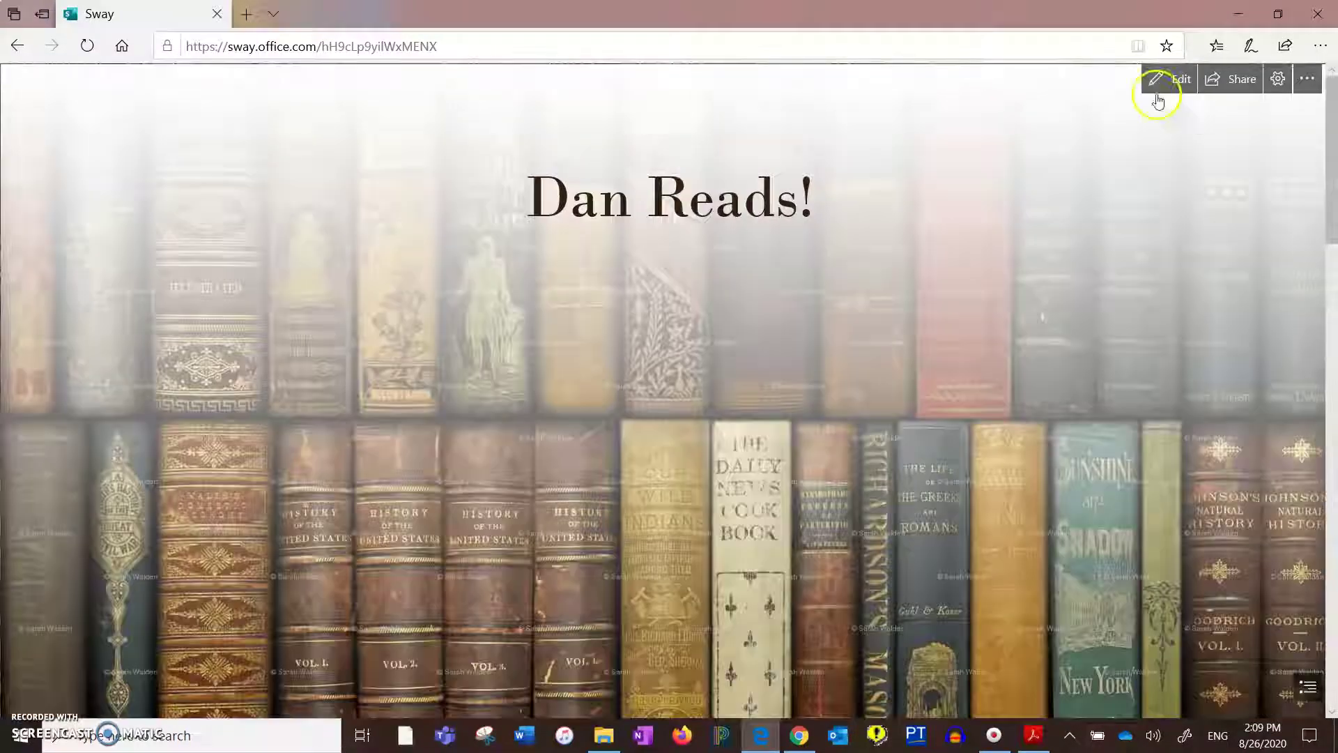
scroll(941, 267, down, 5)
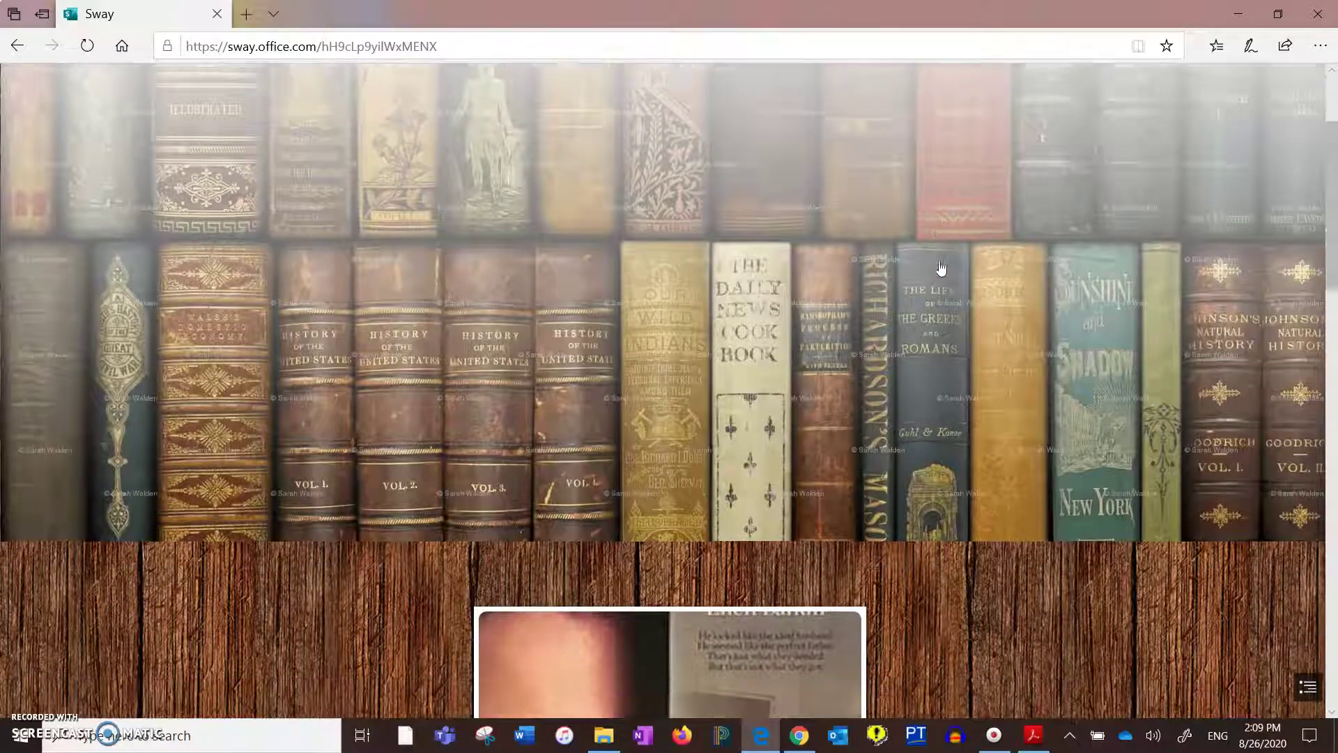
scroll(940, 267, down, 5)
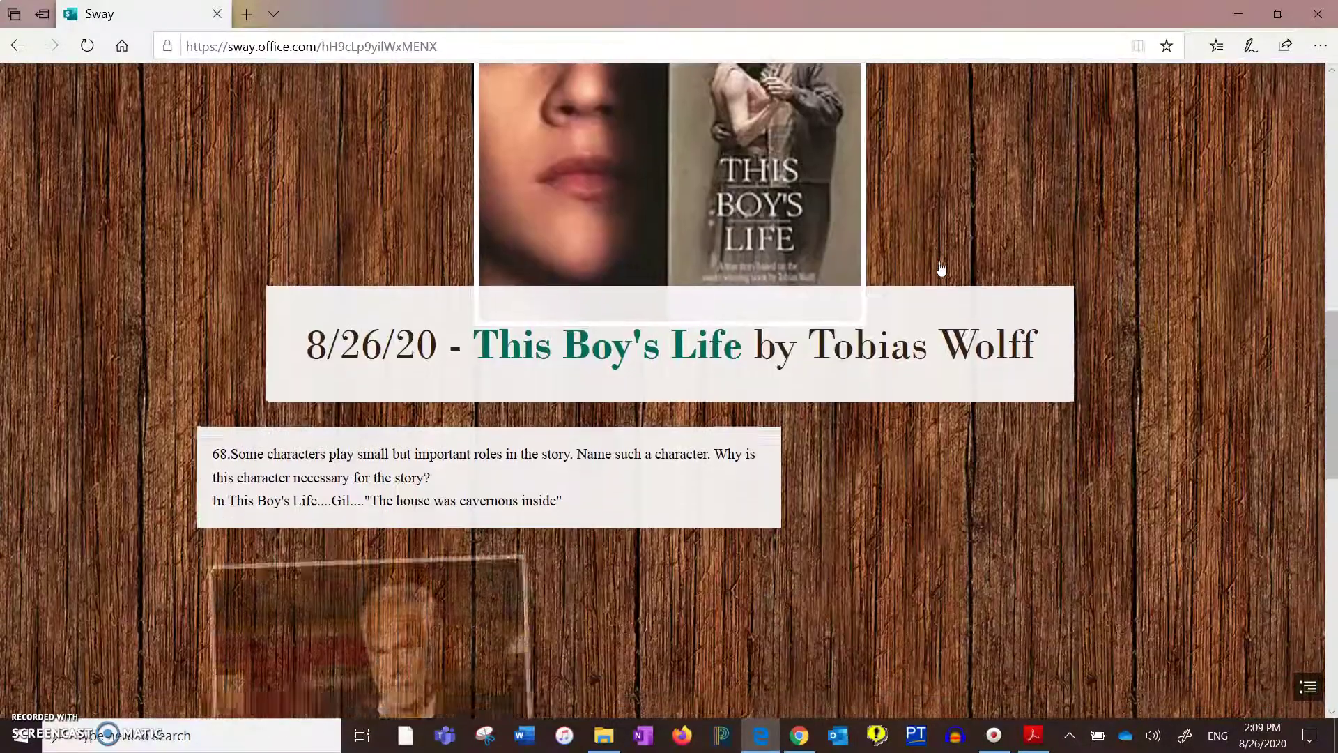
scroll(940, 267, down, 9)
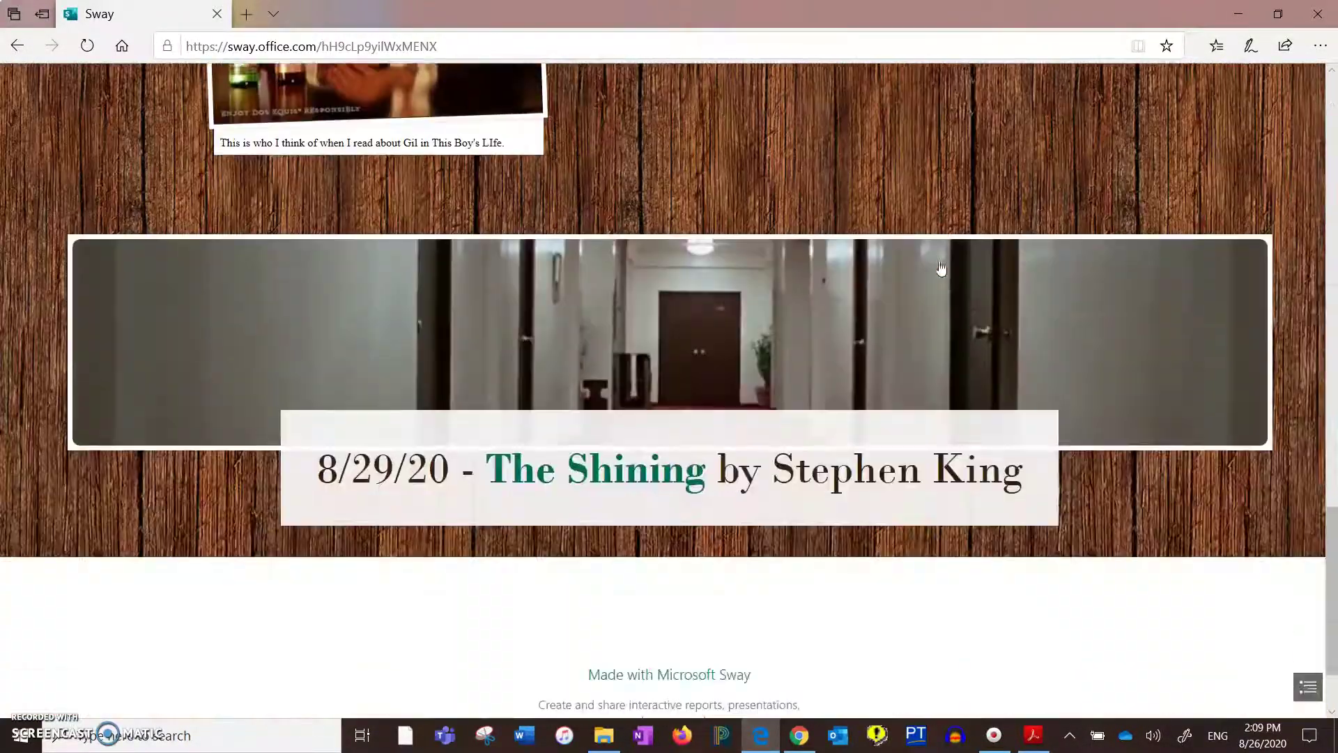
click(757, 476)
scroll(829, 292, up, 15)
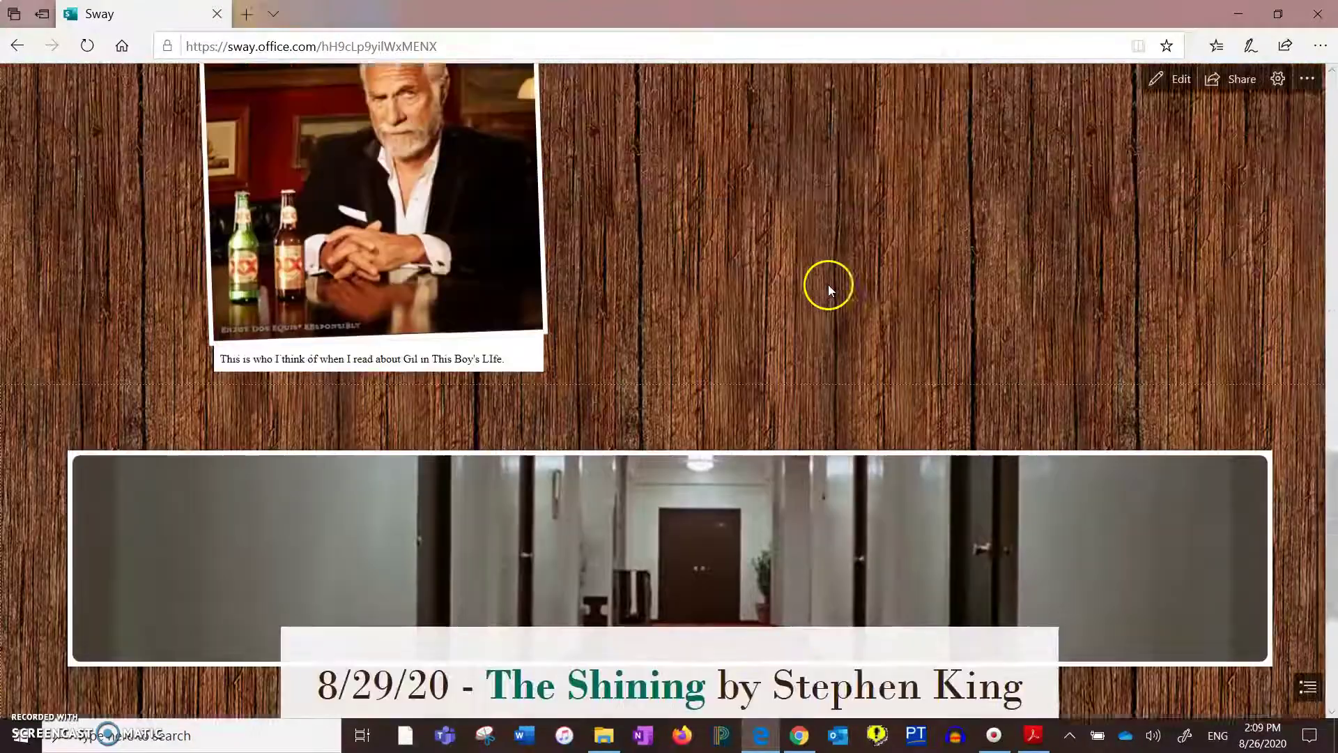
scroll(829, 291, up, 7)
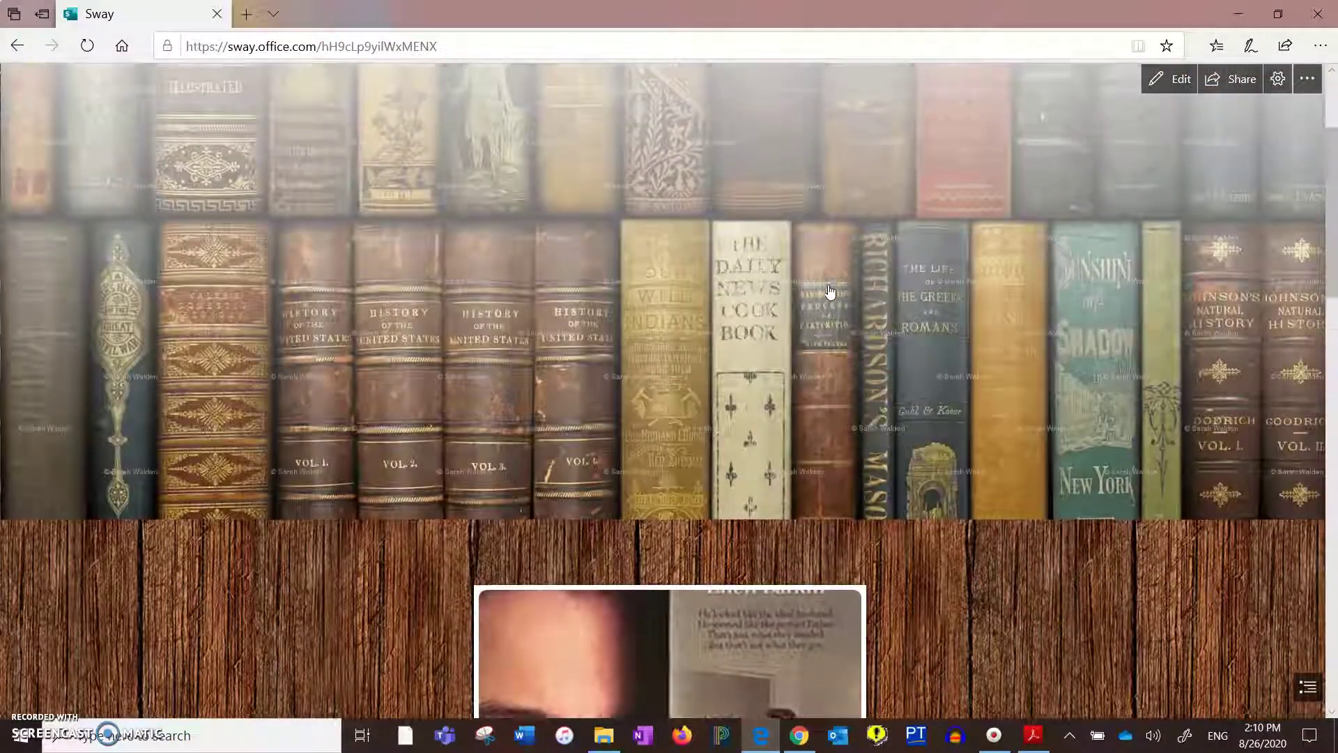
scroll(829, 292, down, 8)
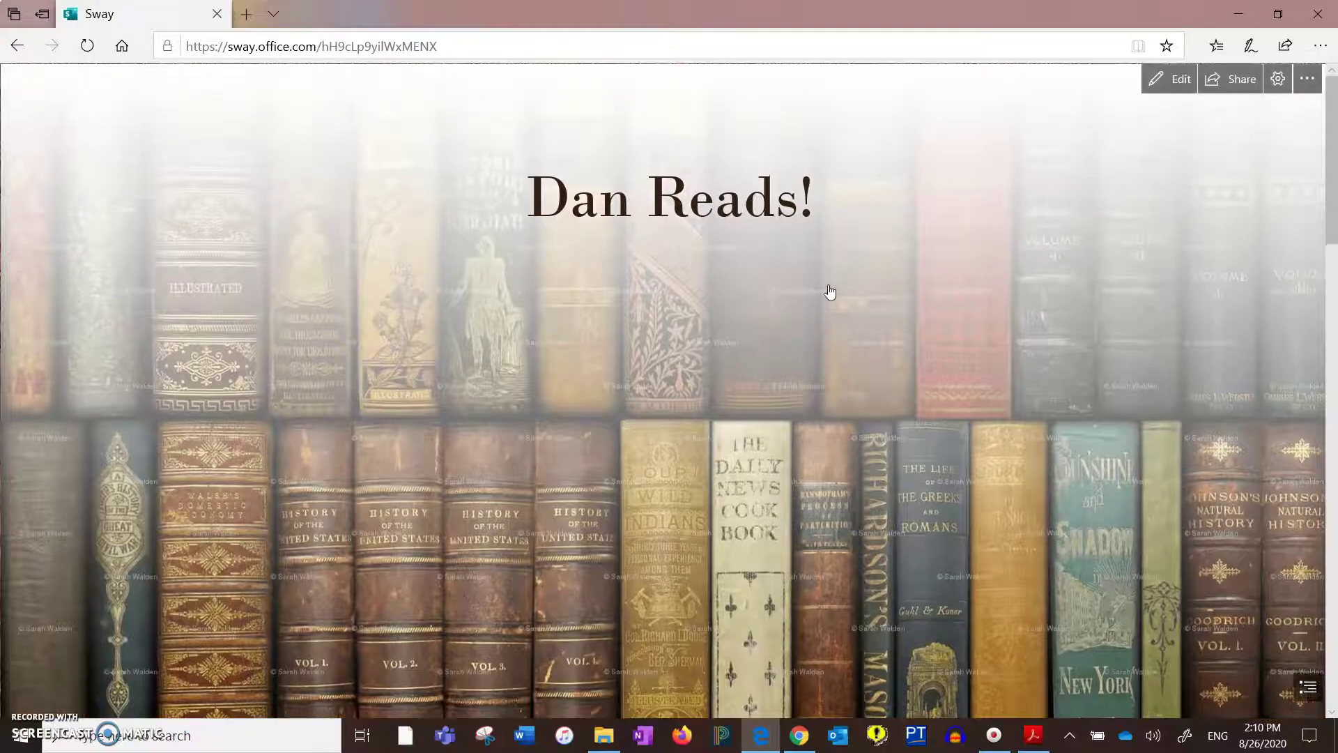
scroll(829, 291, down, 12)
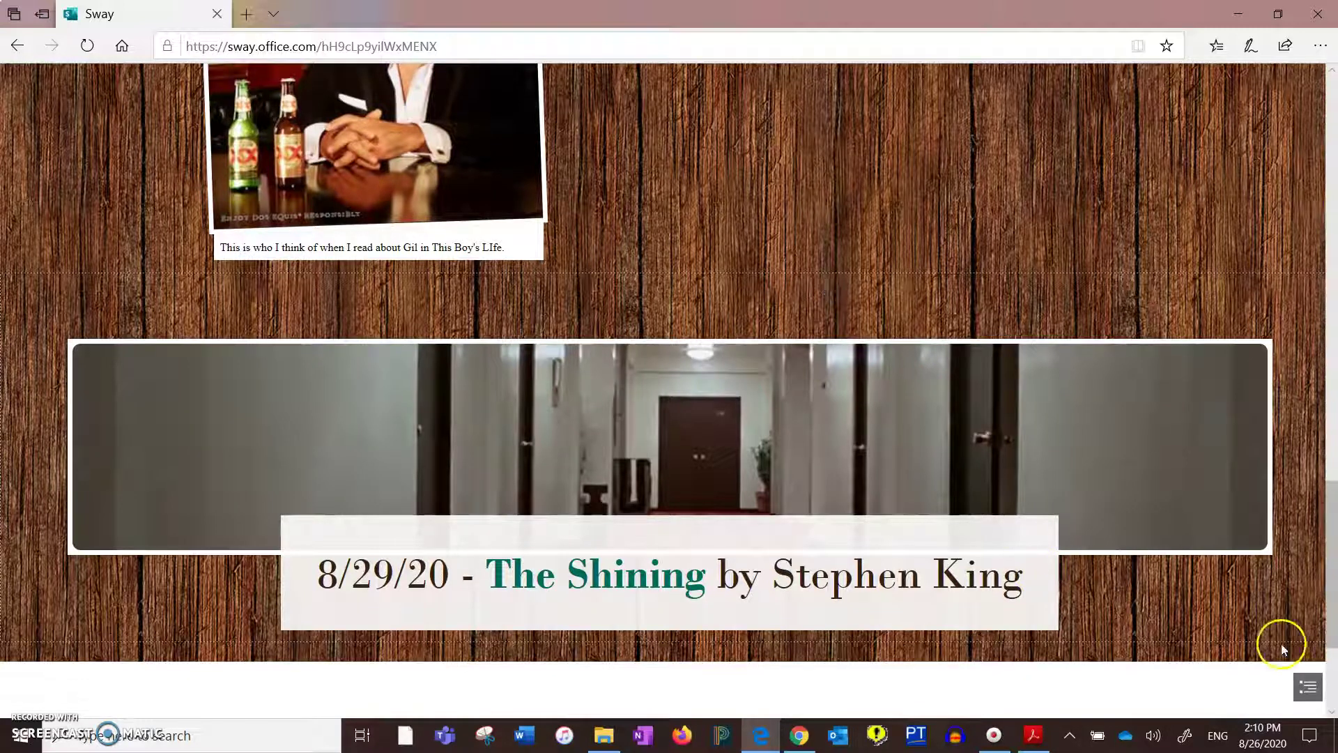
Step: Use the section overview to jump to Home, then to the 8/29/20 Shining section, then reopen it
click(1317, 687)
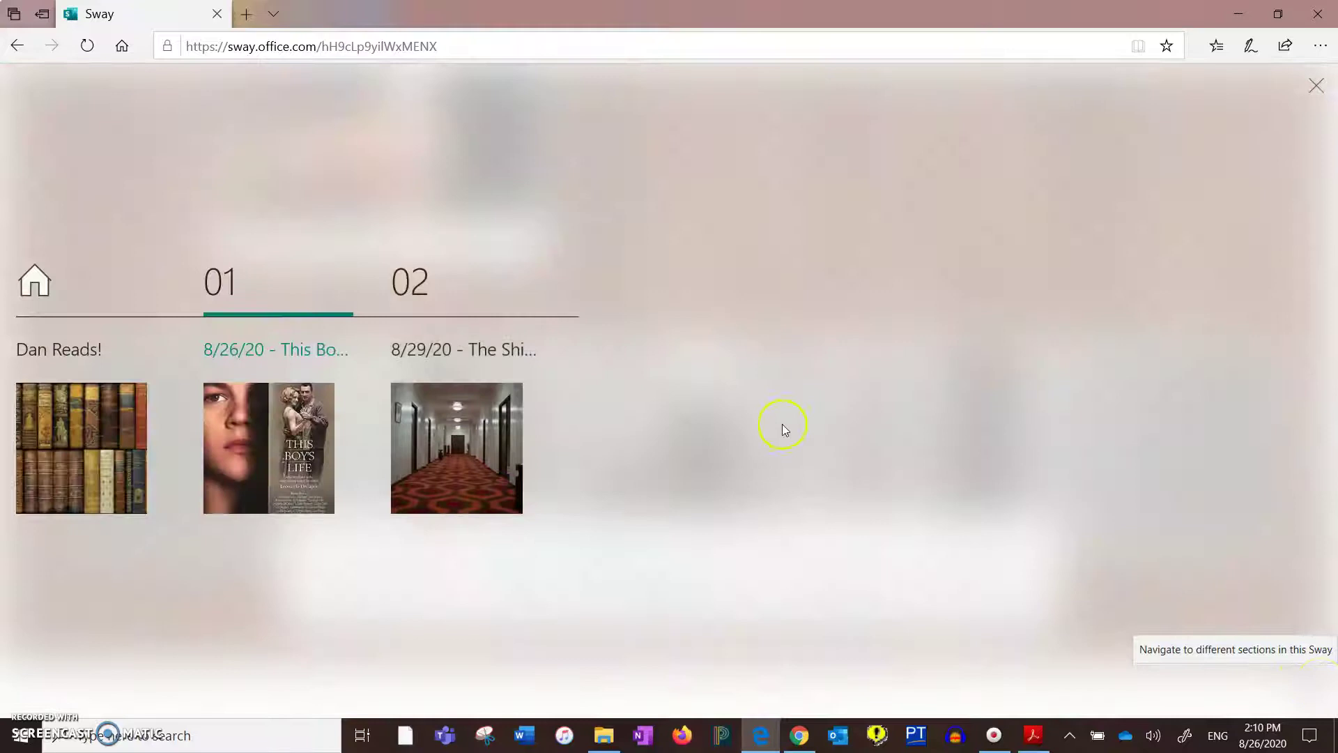
click(120, 448)
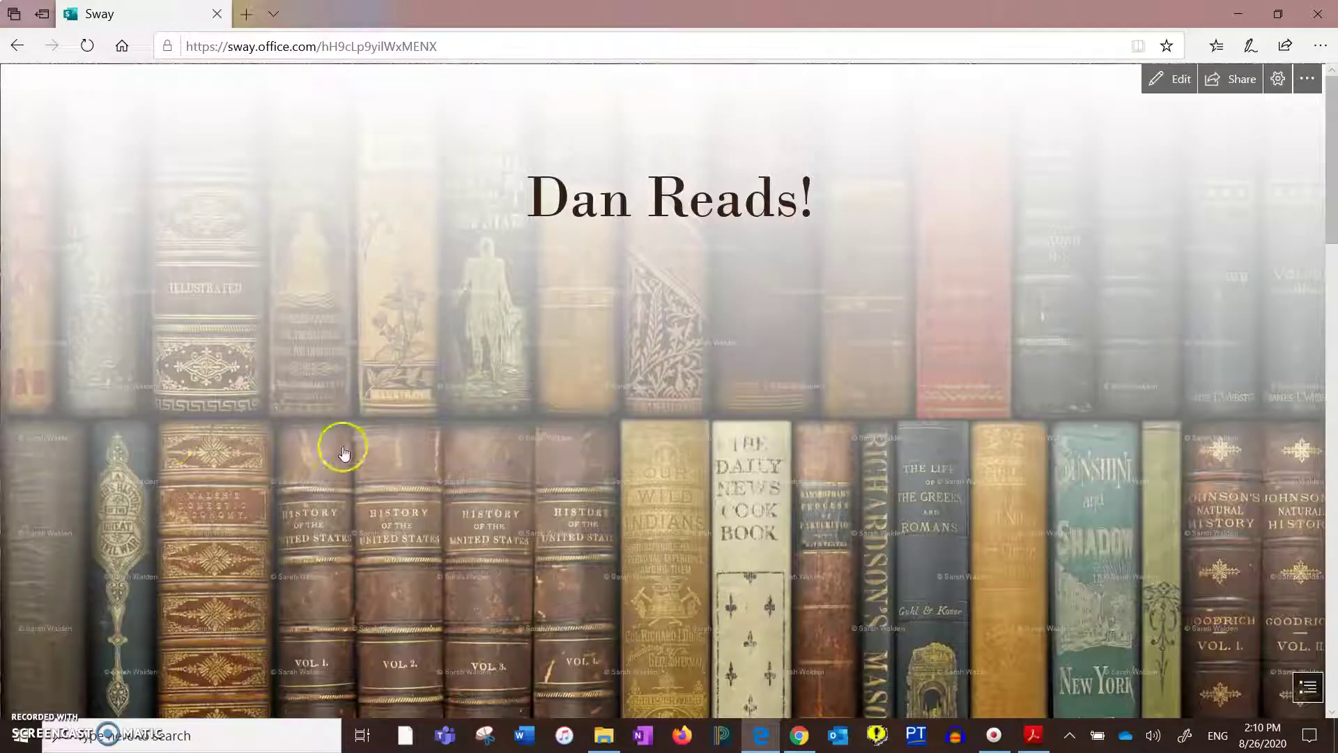
click(1308, 687)
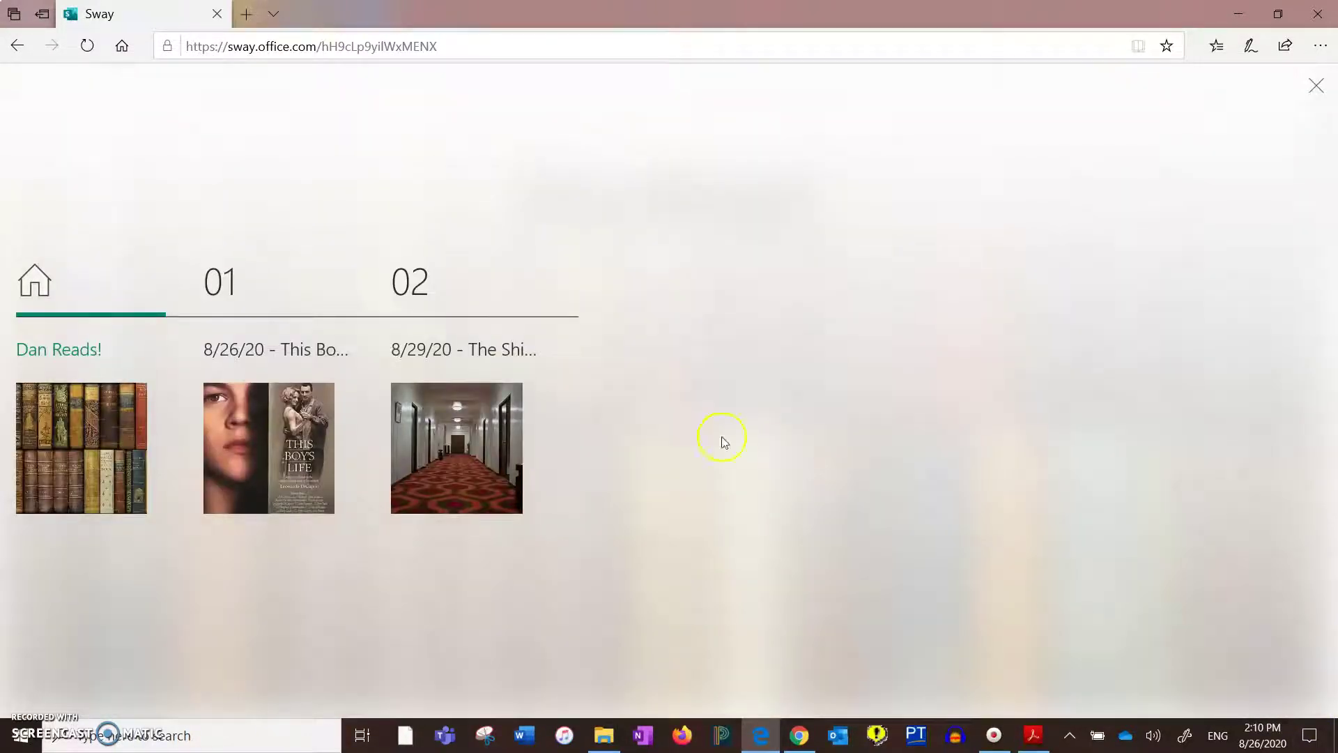
click(462, 422)
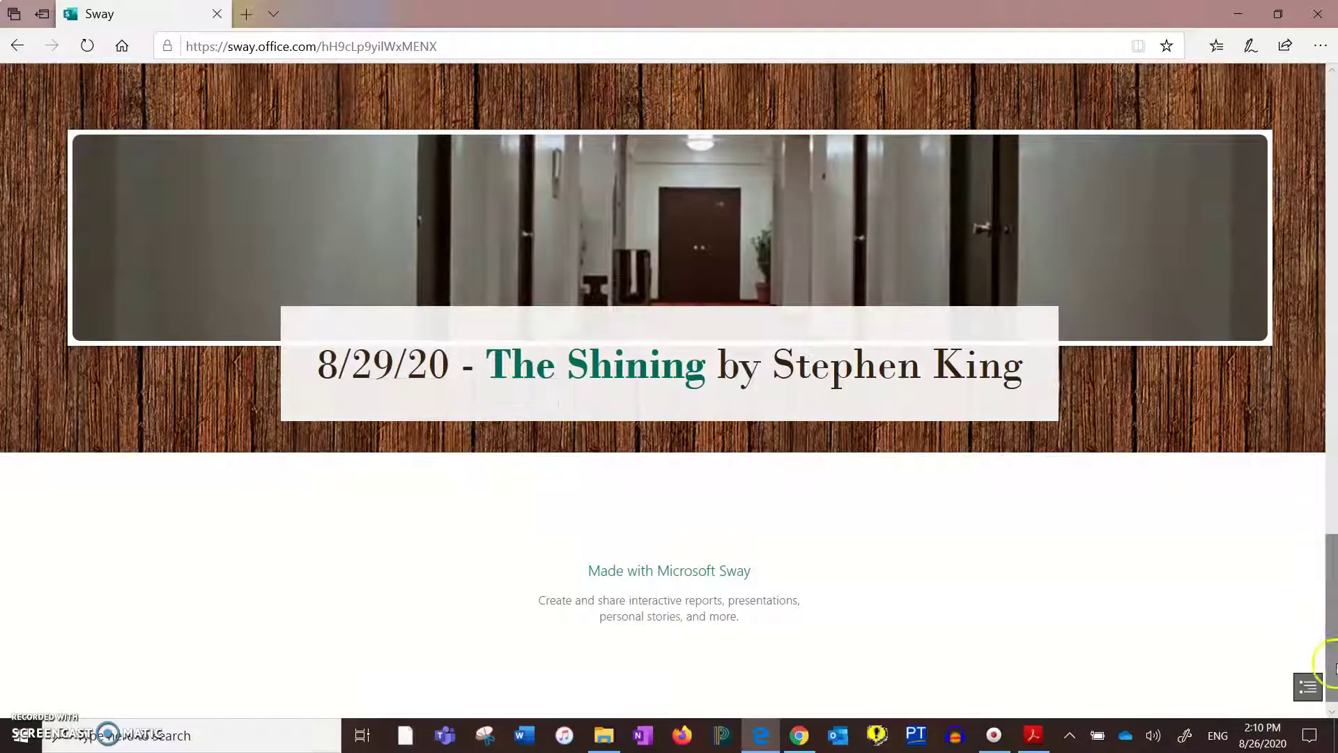
click(1308, 686)
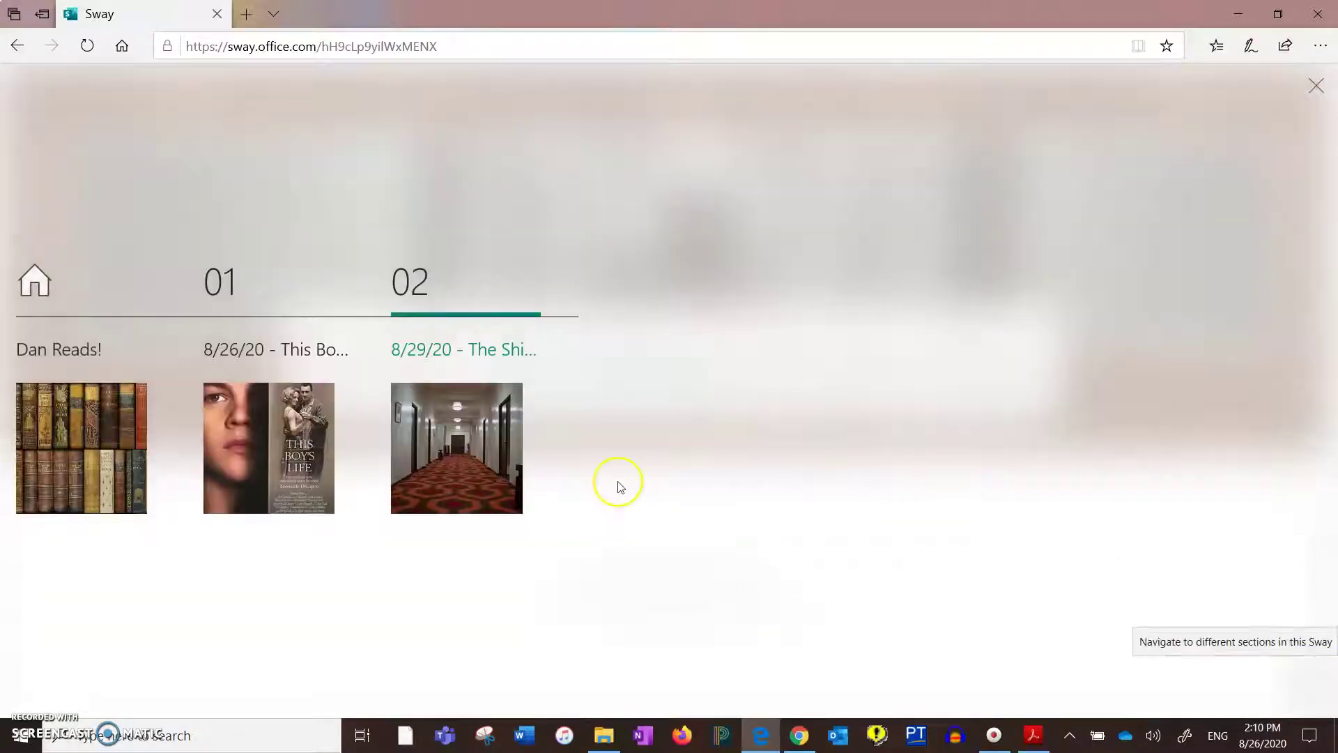